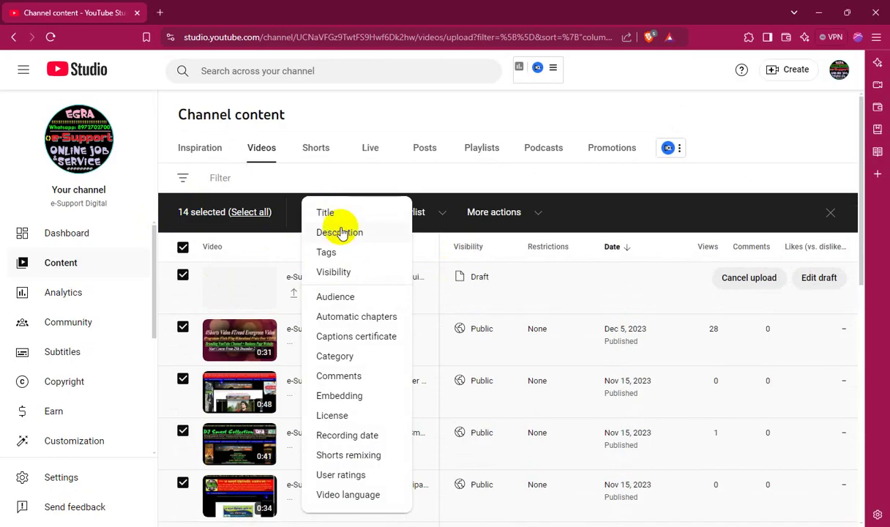
Start a bulk Description edit for the 14 selected videos using Insert at beginning, with the Text box active.
left_click(352, 233)
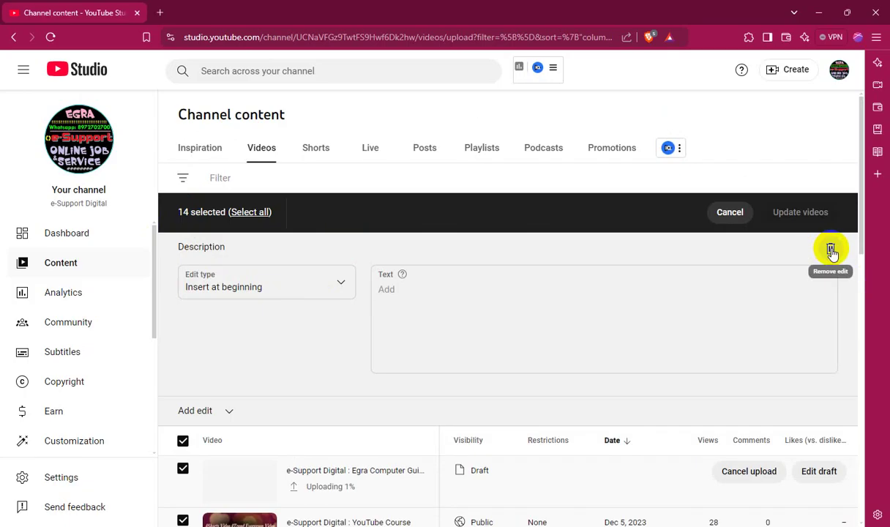
left_click(481, 299)
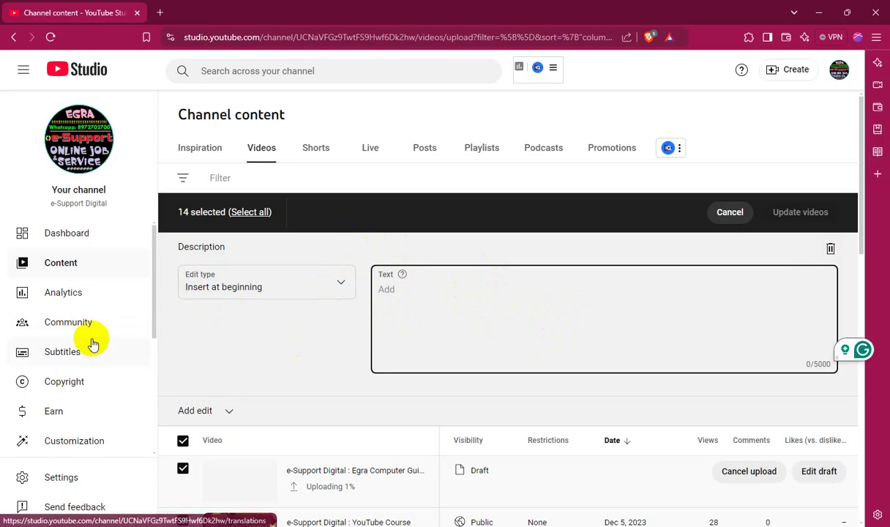
scroll(91, 356, "down", 2)
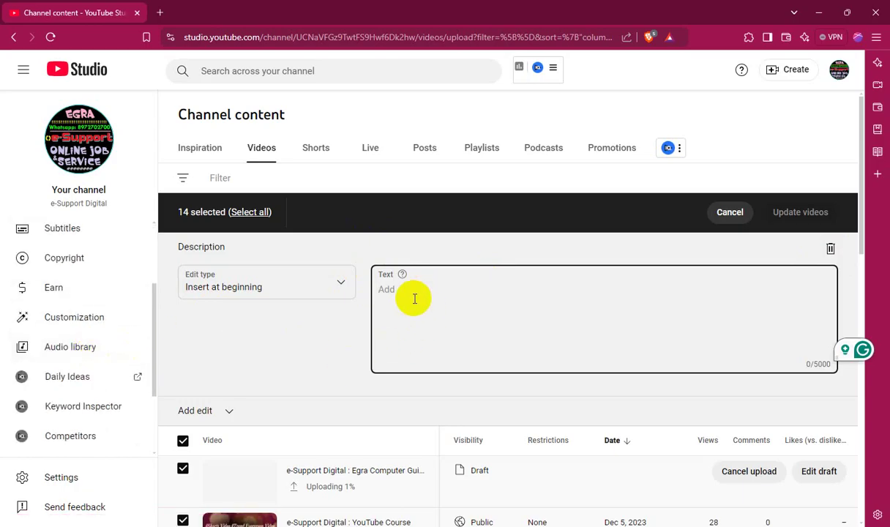
Enter an underscore divider framing '/e-Support Digital Marketing Service\' with evenly balanced underscore runs.
type("______________________")
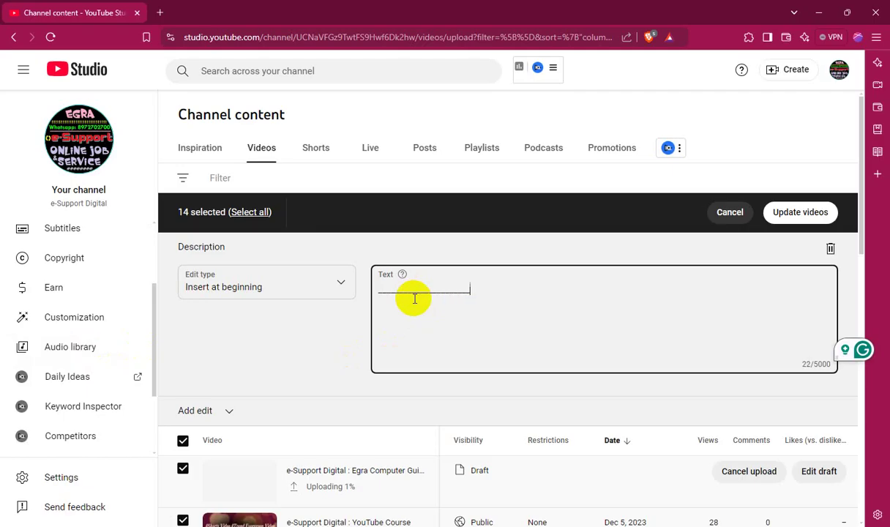
type("________________")
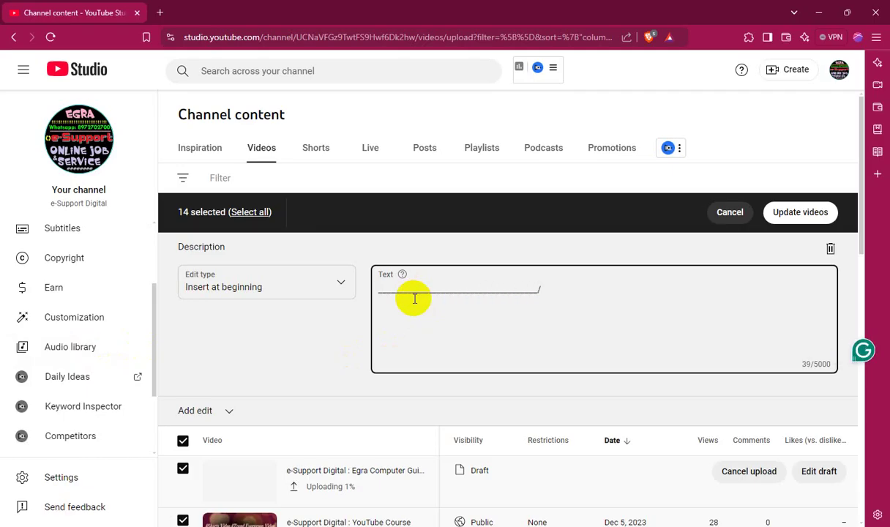
type("/e-Supp")
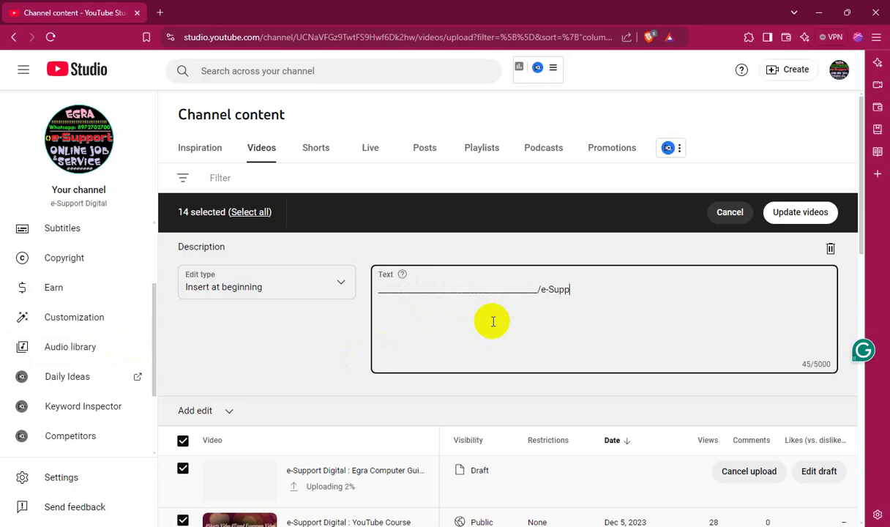
type("ort D")
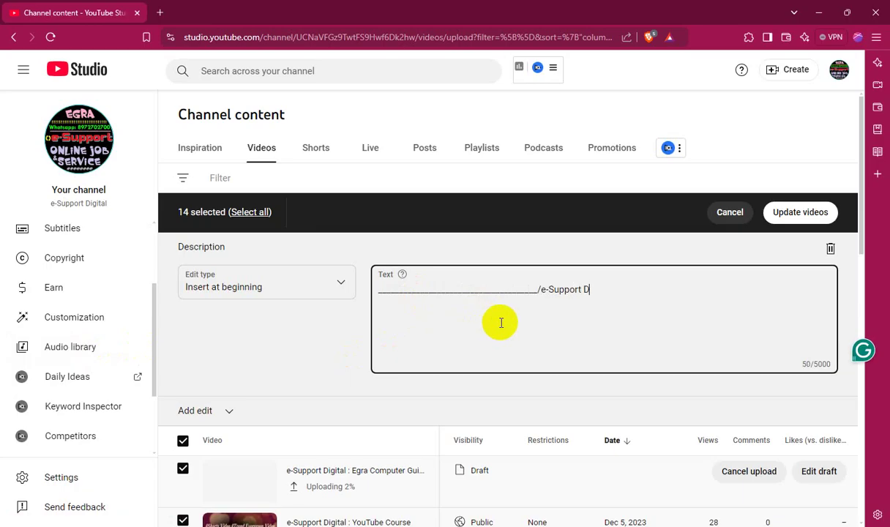
type("igital Ma")
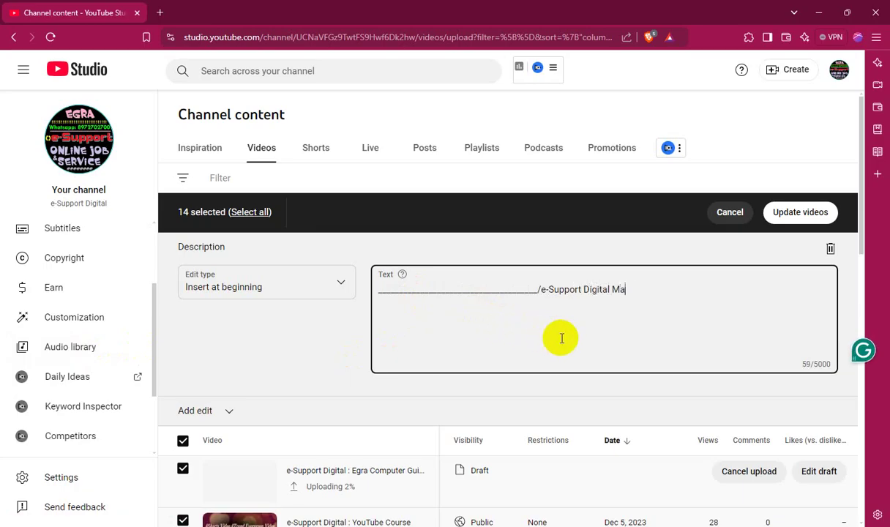
type("rketing S")
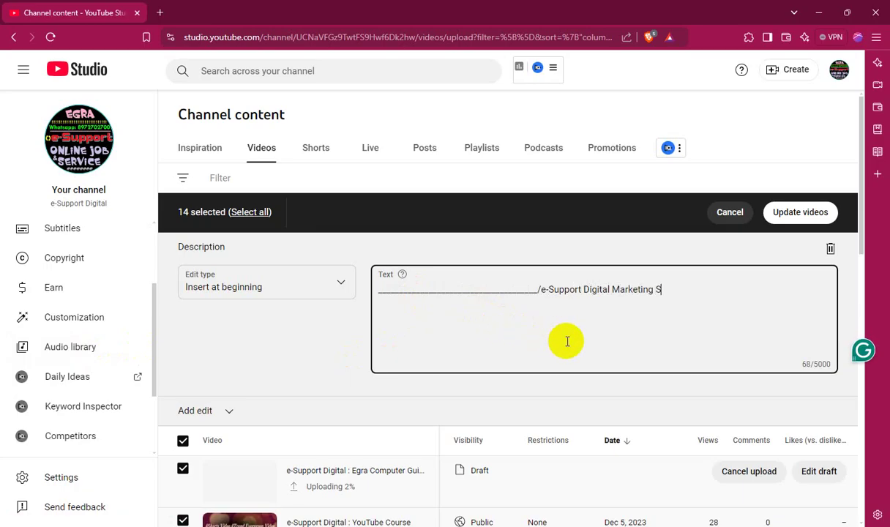
type("ervice")
key("BackSpace")
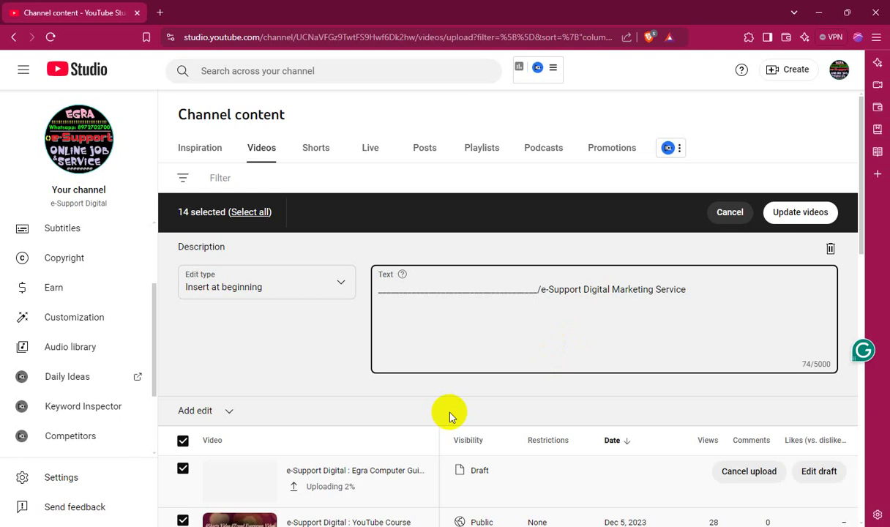
type("\\________")
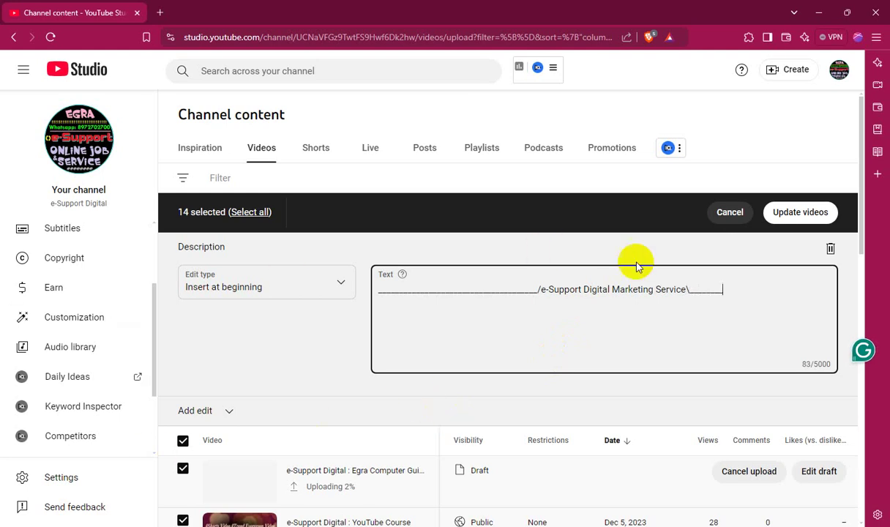
left_click(538, 290)
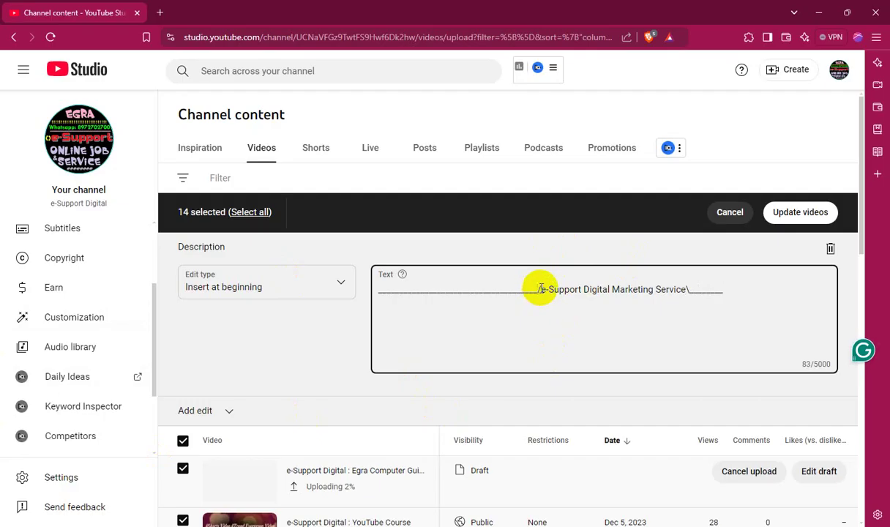
double_click(539, 291)
key("ctrl+c")
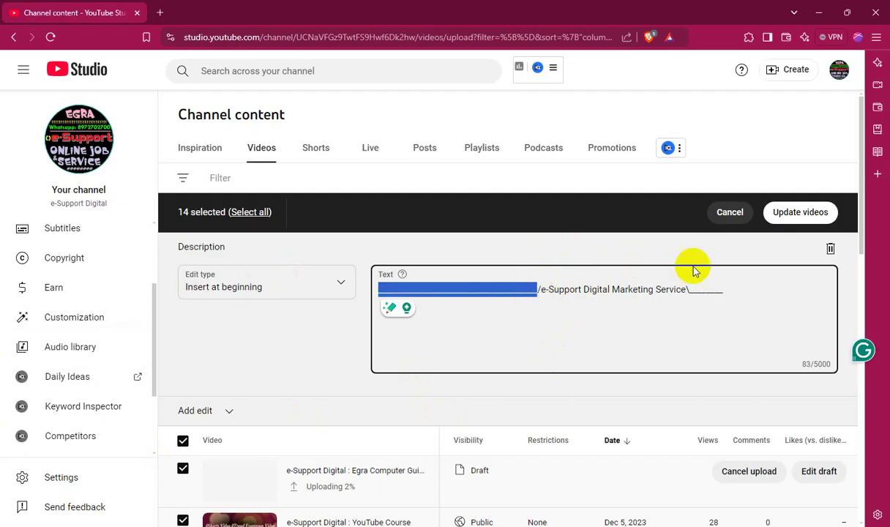
left_click(740, 288)
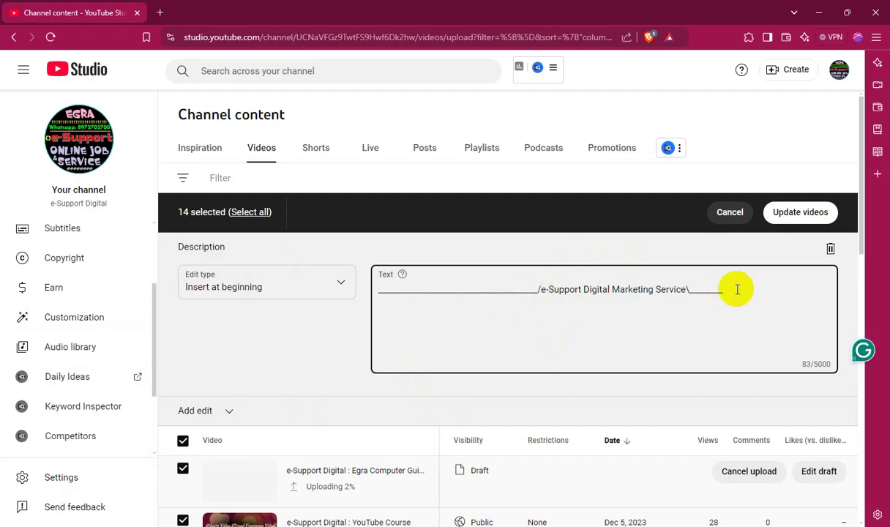
key("BackSpace")
key("BackSpace")
key("BackSpace")
key("BackSpace")
key("ctrl+v")
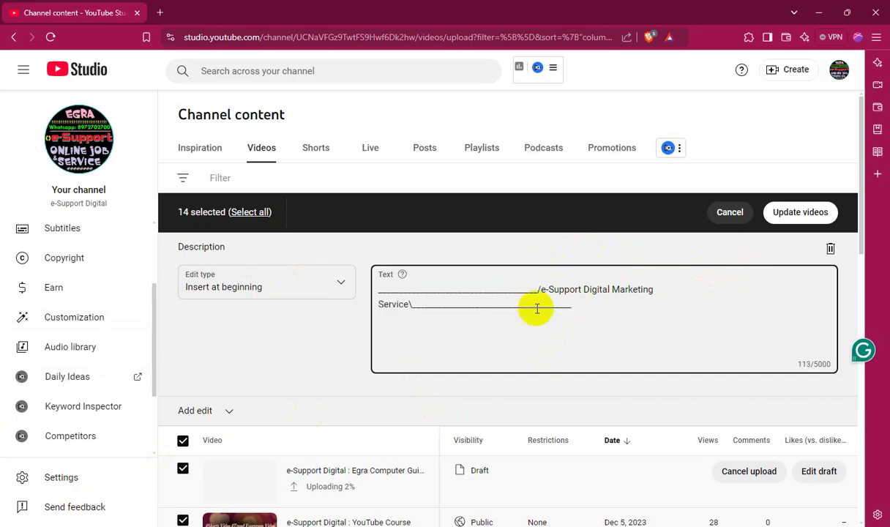
left_click(484, 288)
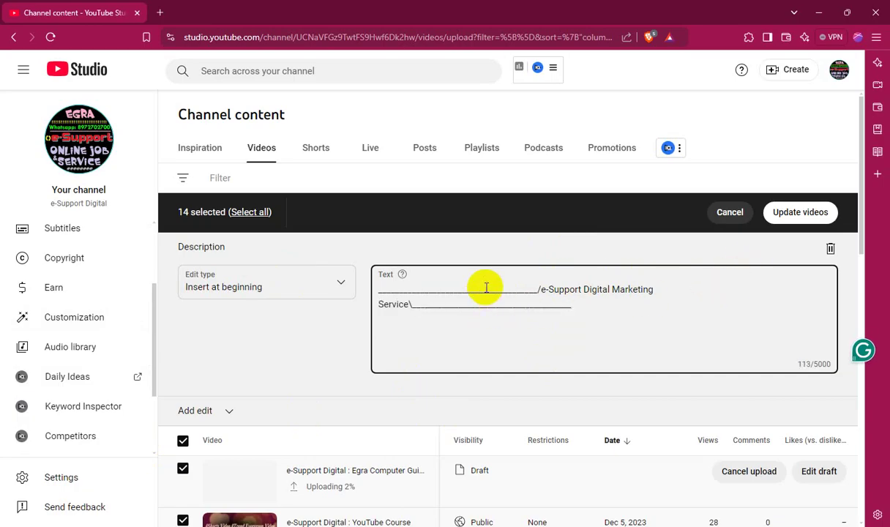
key("BackSpace")
key("BackSpace")
key("BackSpace")
key("BackSpace")
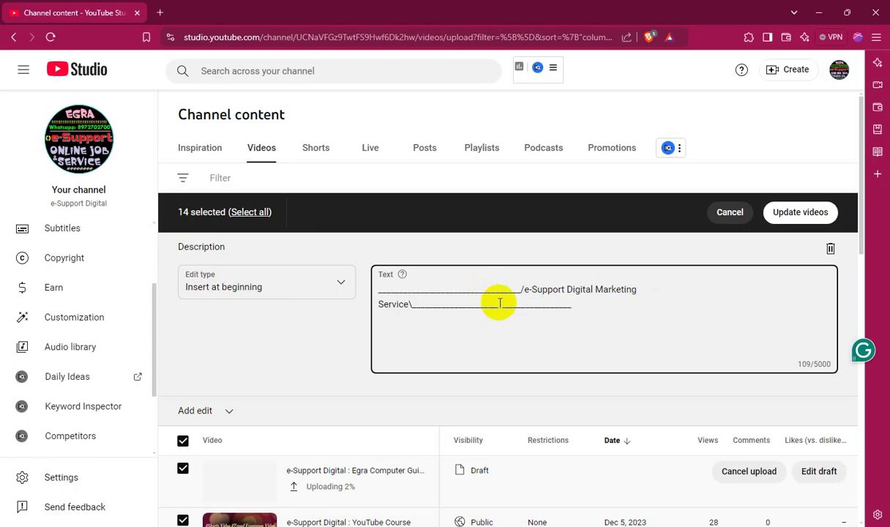
key("BackSpace")
key("BackSpace")
key("BackSpace")
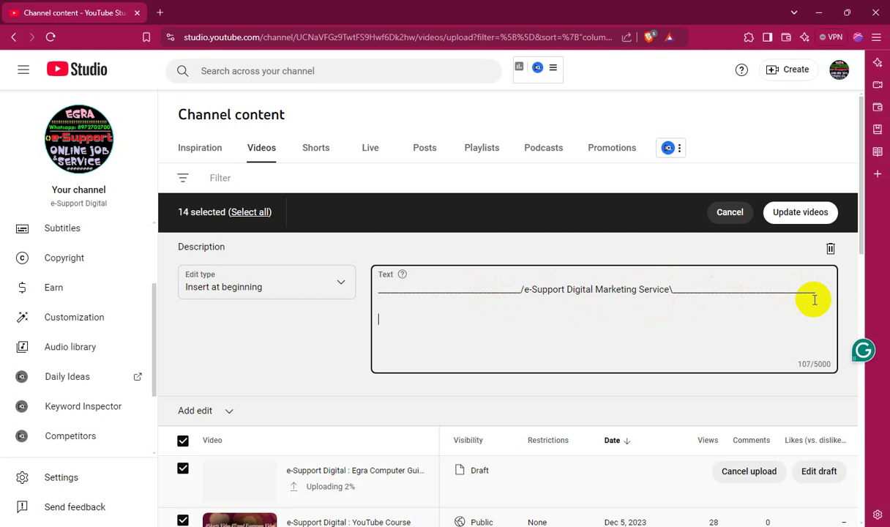
Add the '#Social Website Contact Info.:' heading below the divider.
type("~")
key("BackSpace")
type("#So")
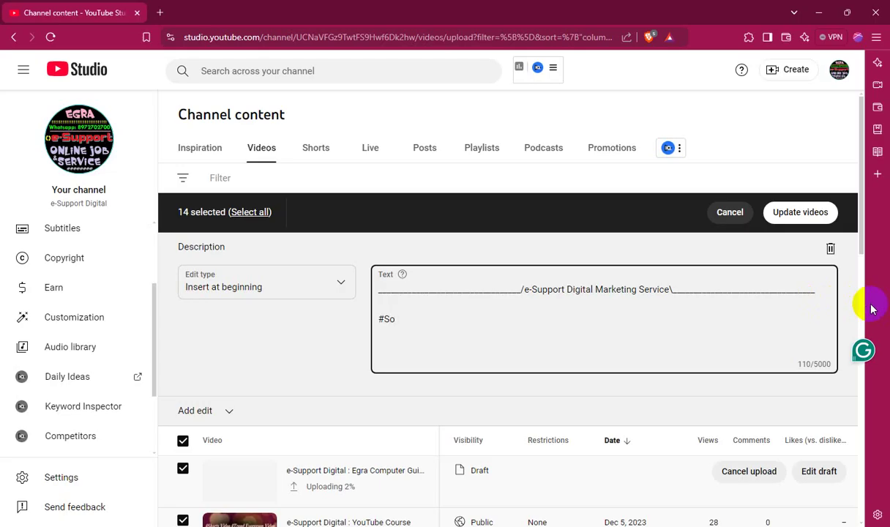
type("cial")
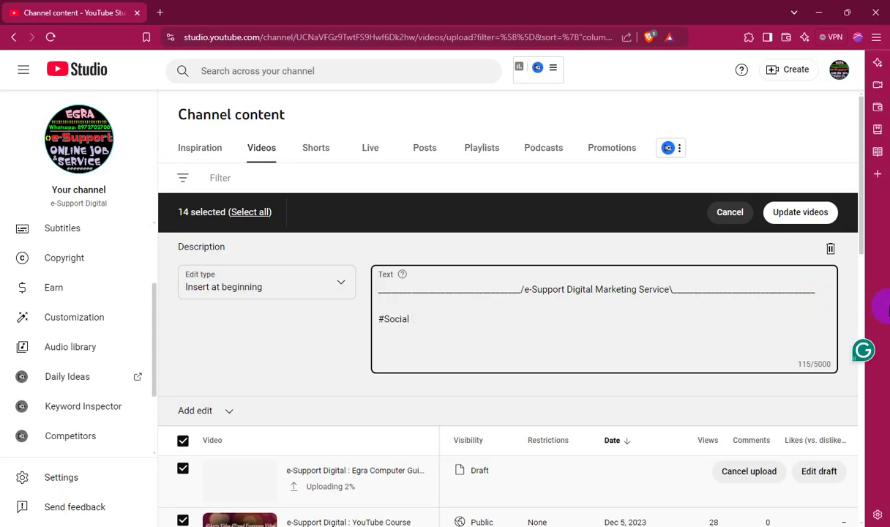
type("Website")
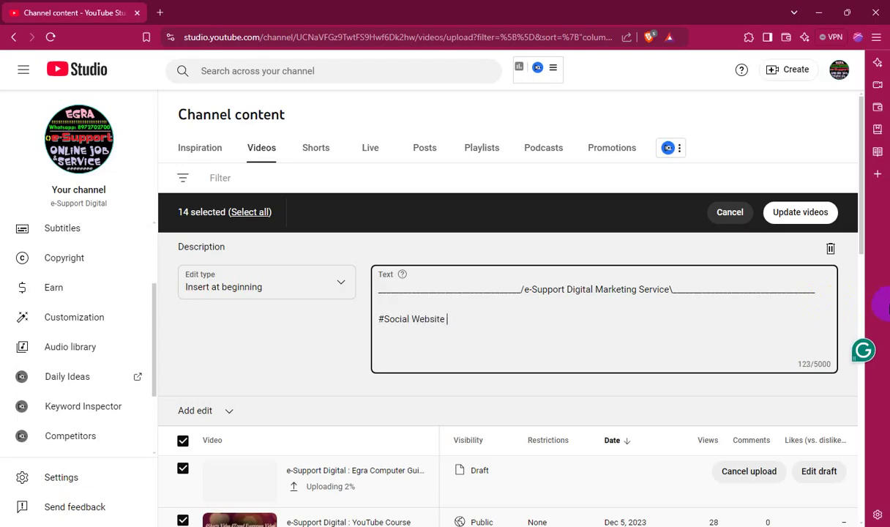
type(" Contact")
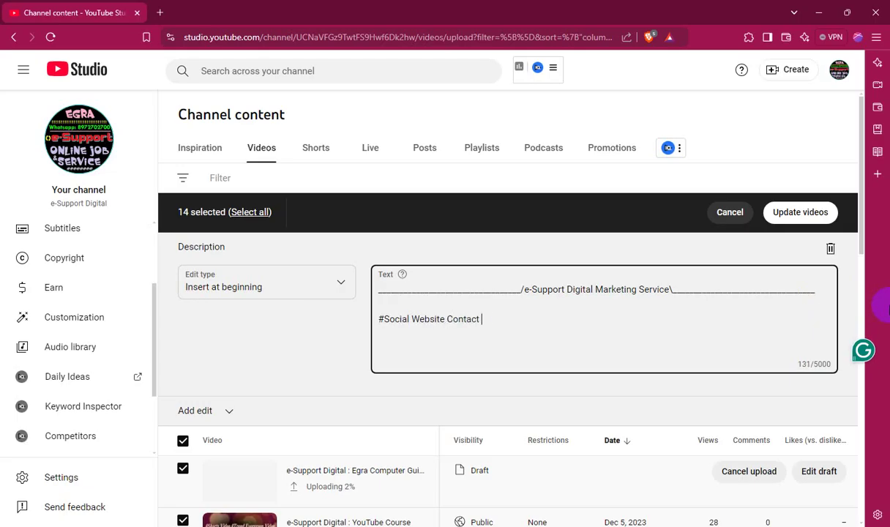
type(" Info.")
key("BackSpace")
type(":")
key("Return")
Add '~ Whatsapp:' and '~ Location:' lines with the business number and location, then a new '~' line.
type("~ Whatsapp")
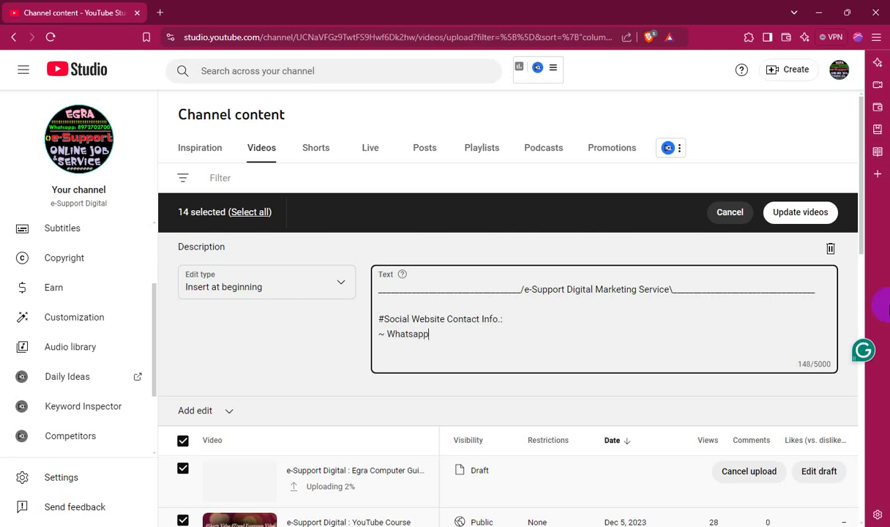
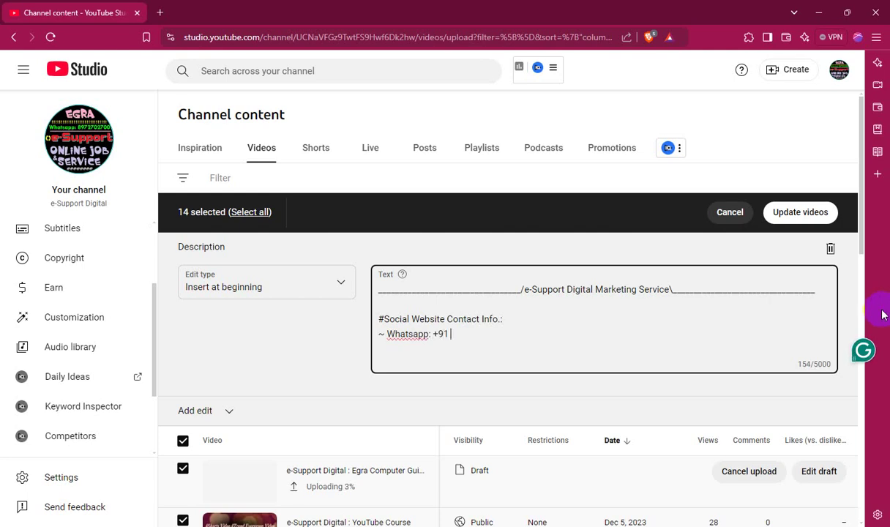
key("Return")
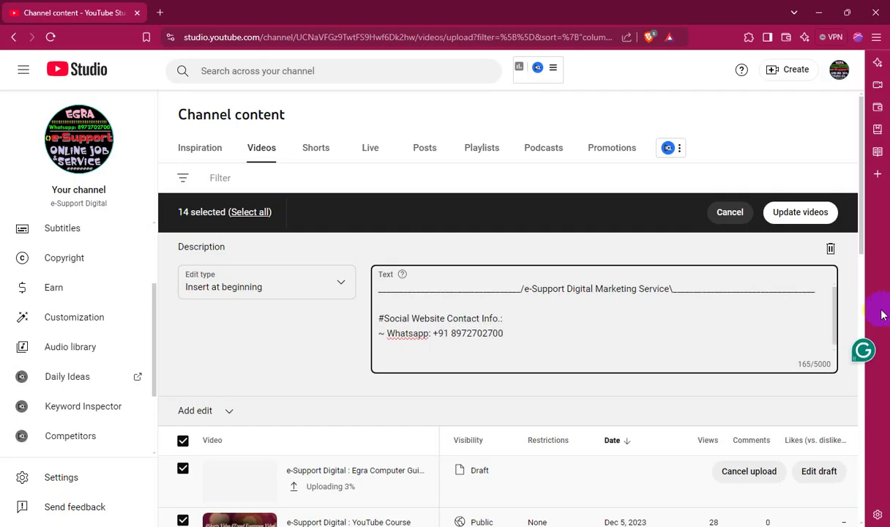
type("~")
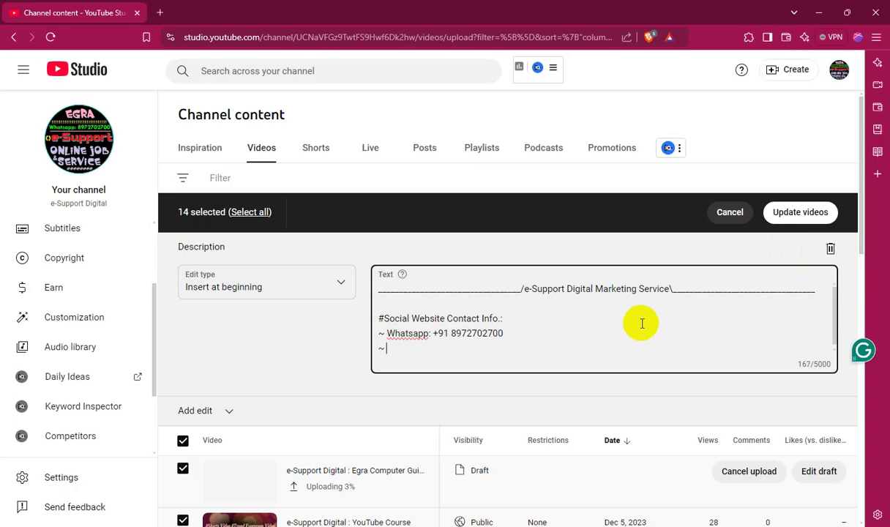
type(" L")
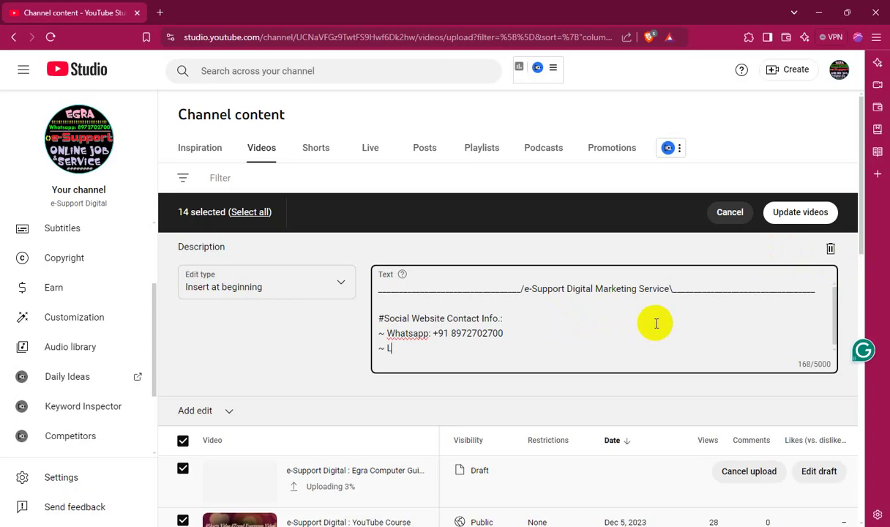
type("oca")
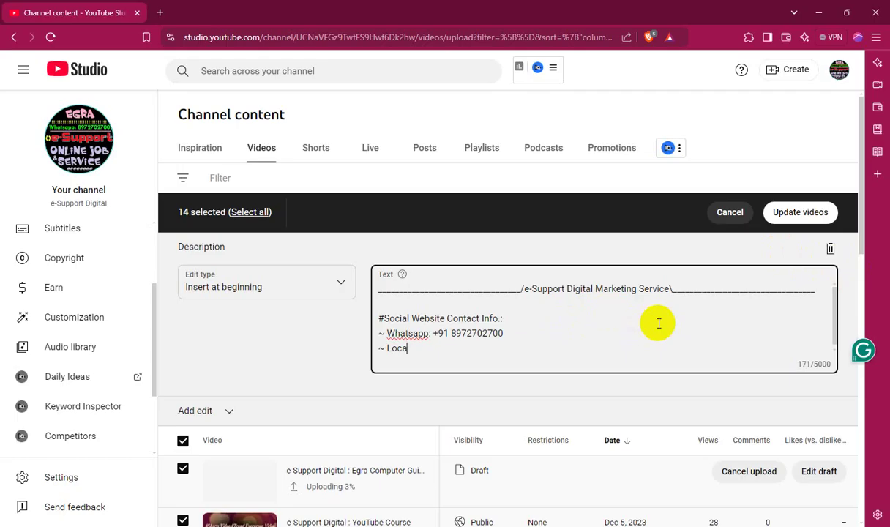
type("tion: ")
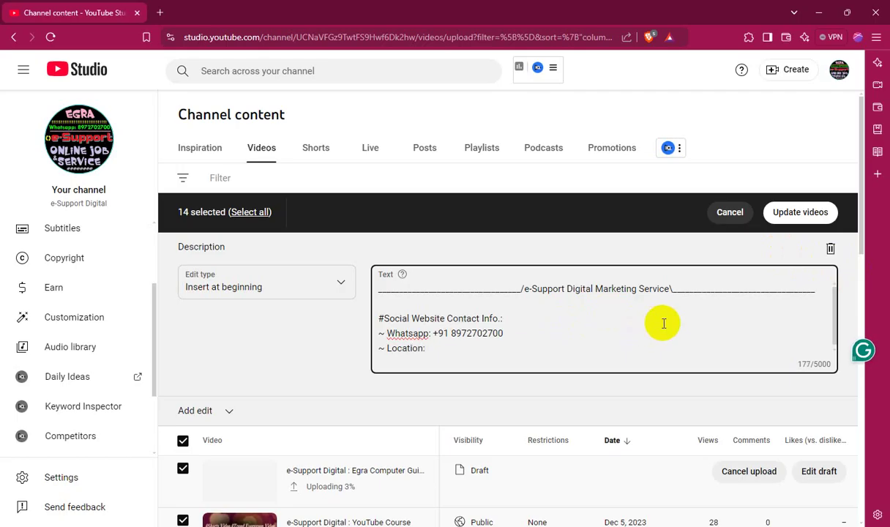
type("Egra, Purba")
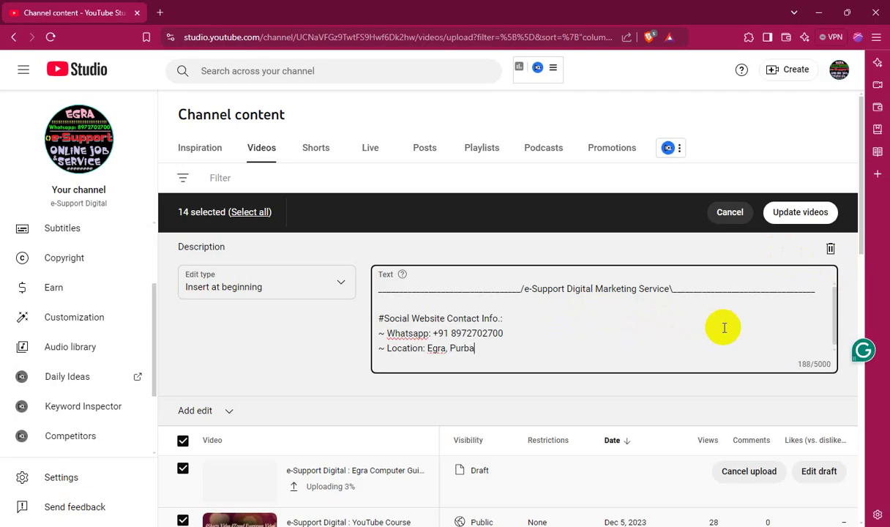
type(" Medinipur")
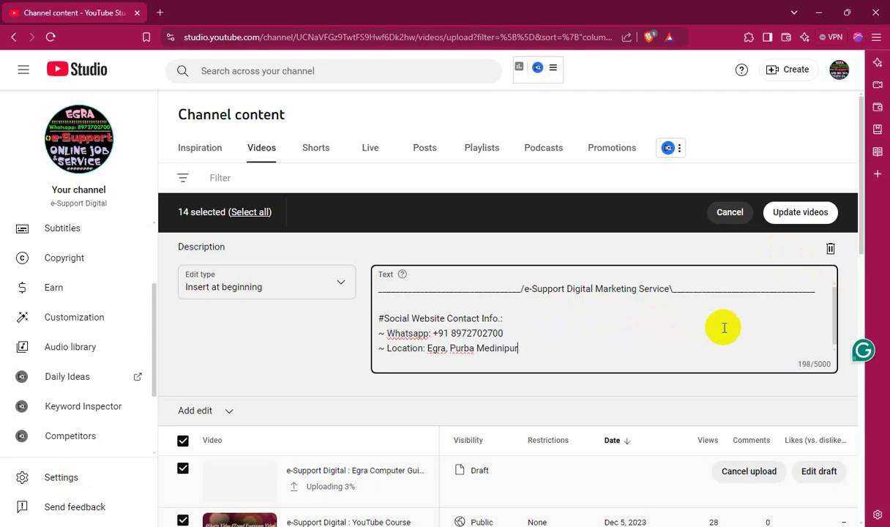
type(", West Bengal, I")
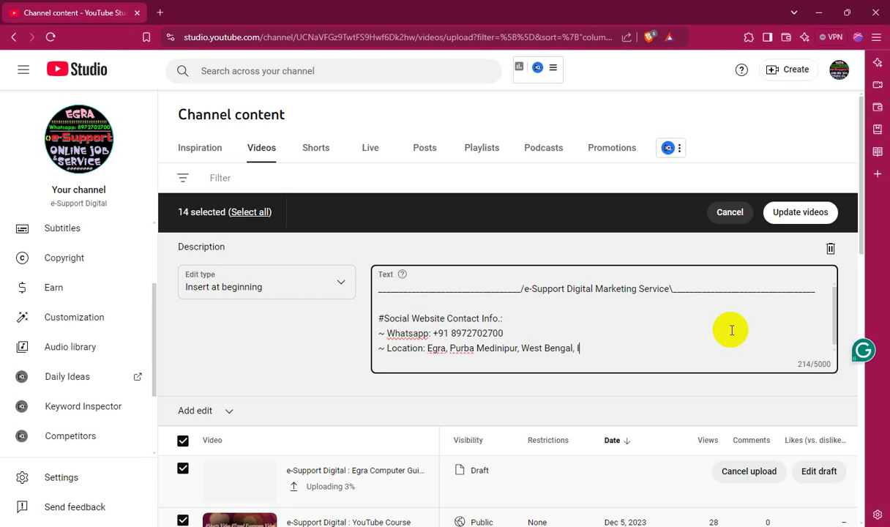
type("NDIA")
key("Return")
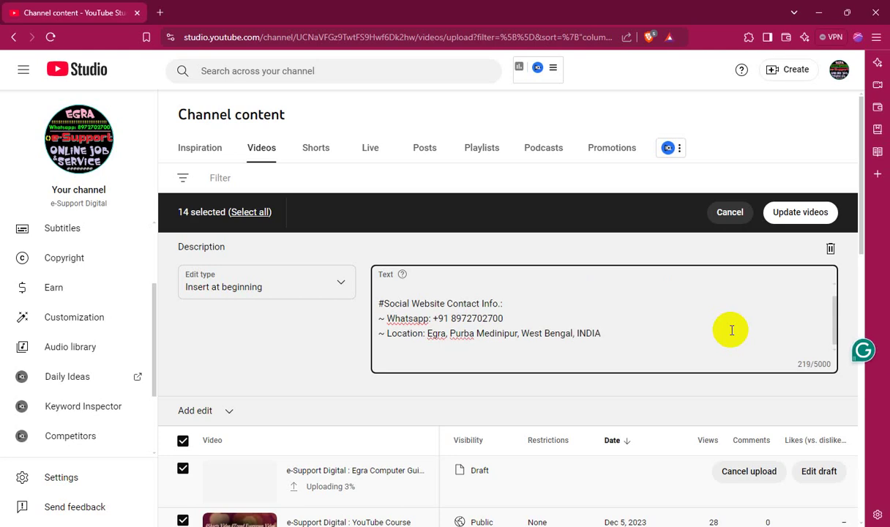
type("~")
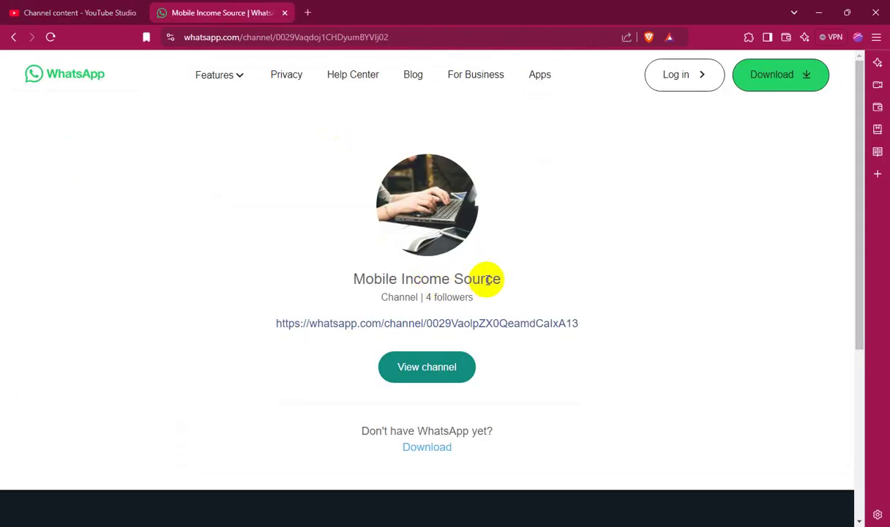
Copy the WhatsApp channel title 'Mobile Income Source' into the Studio description.
left_click_drag(499, 279, 354, 280)
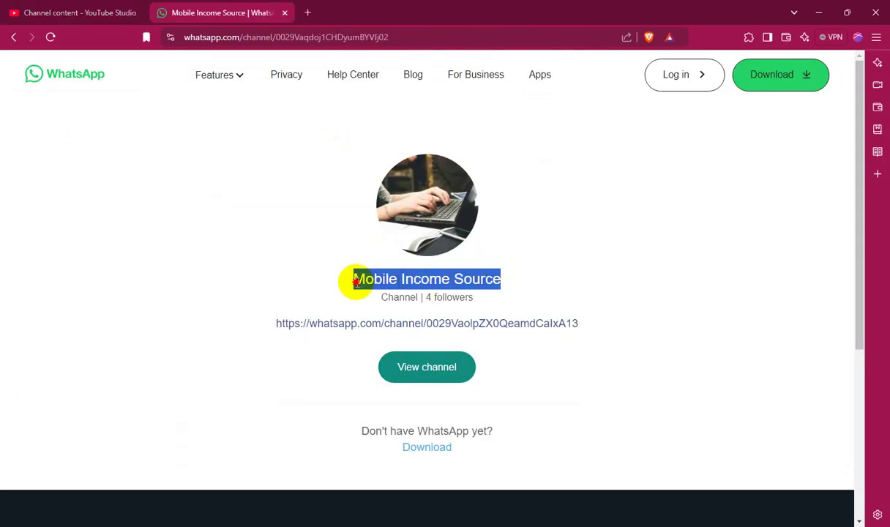
right_click(384, 284)
left_click(407, 295)
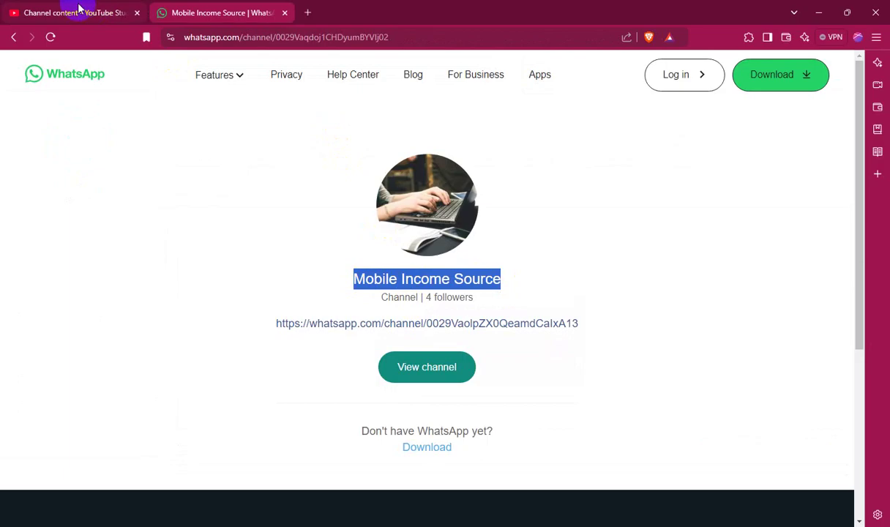
left_click(73, 12)
key("ctrl+v")
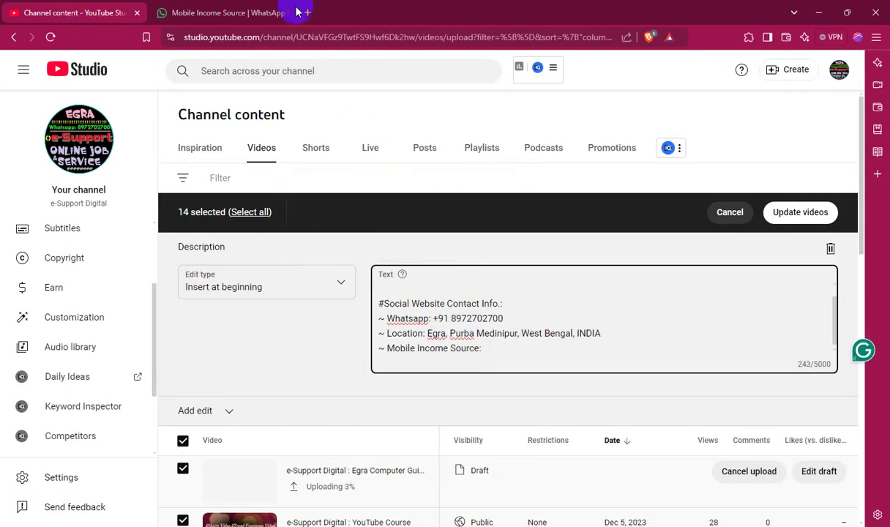
Copy the Mobile Income Source channel page's web address.
left_click(238, 9)
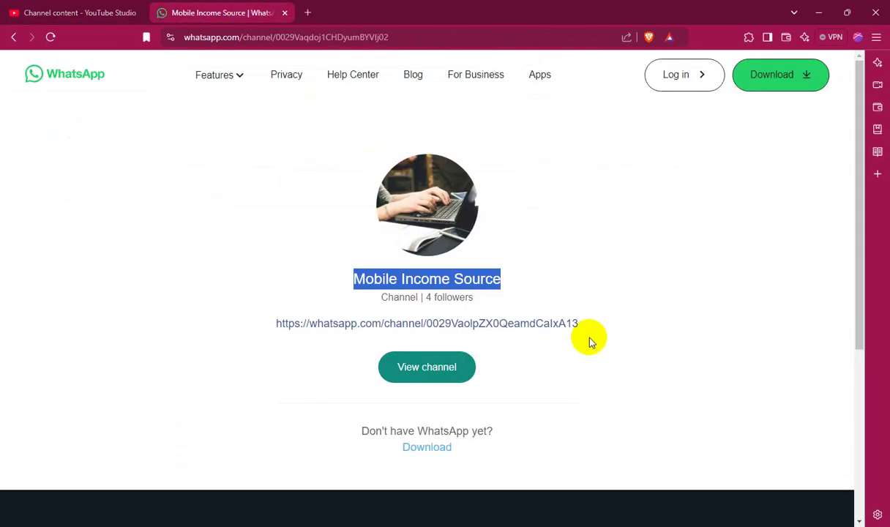
left_click(437, 36)
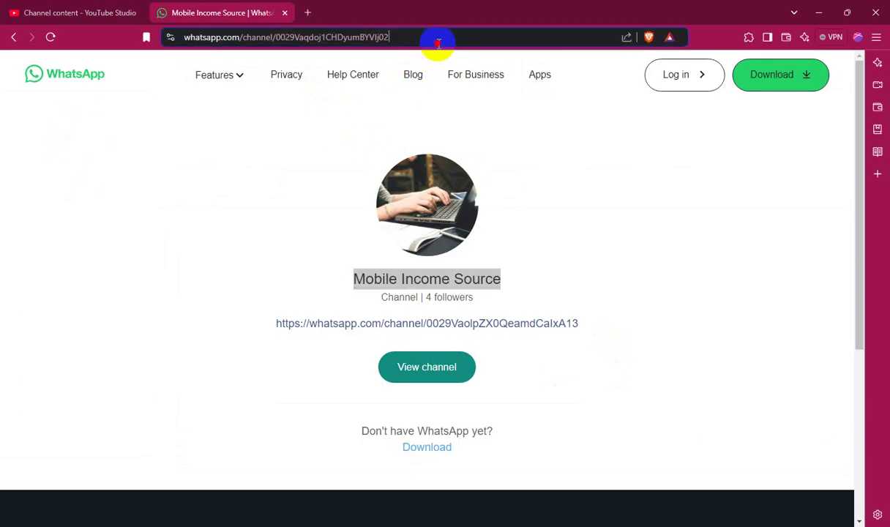
right_click(350, 36)
left_click(388, 126)
left_click(73, 12)
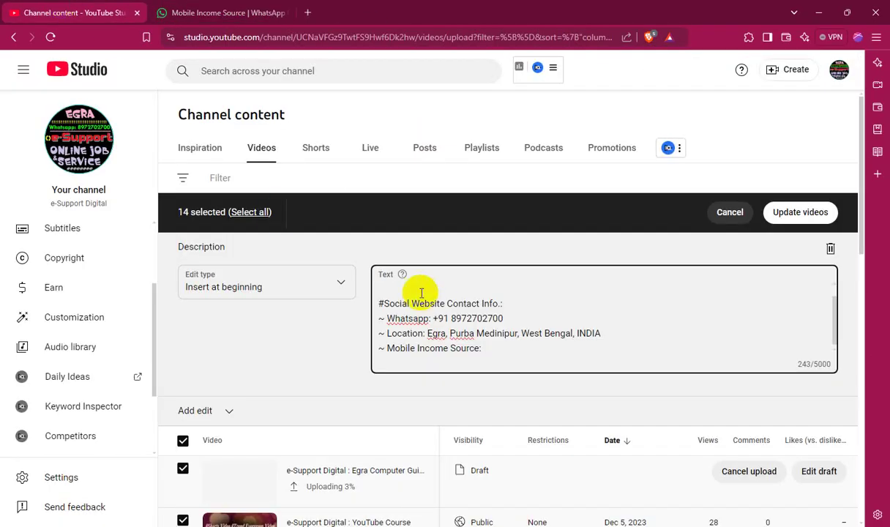
Paste the Mobile Income Source channel link and start a new '~' line for the next link.
key("ctrl+v")
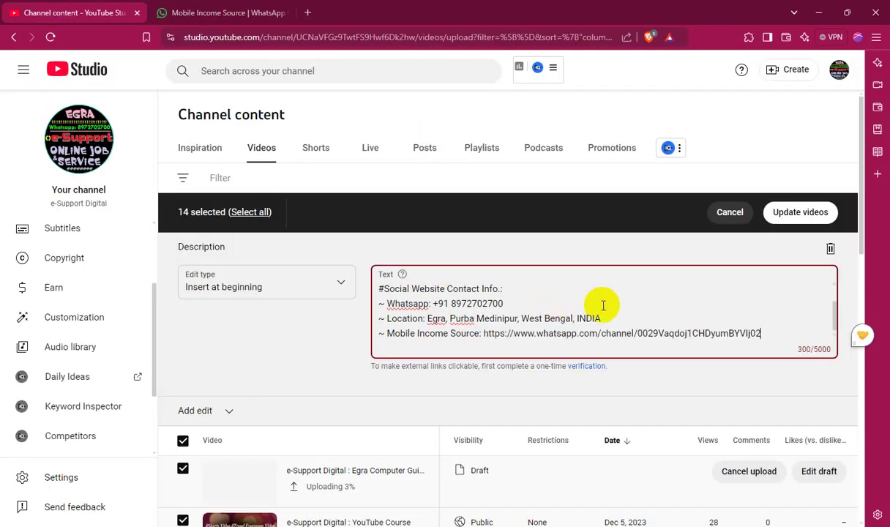
scroll(603, 305, "up", 2)
scroll(603, 305, "down", 2)
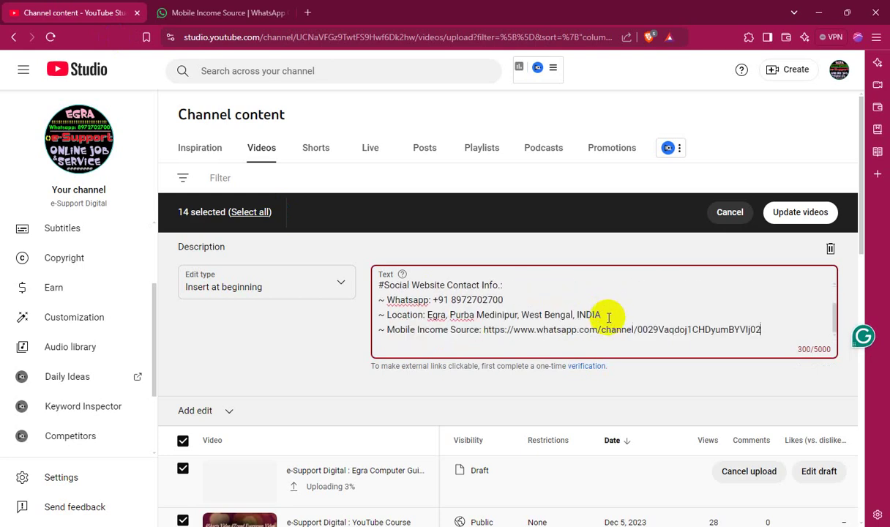
key("Return")
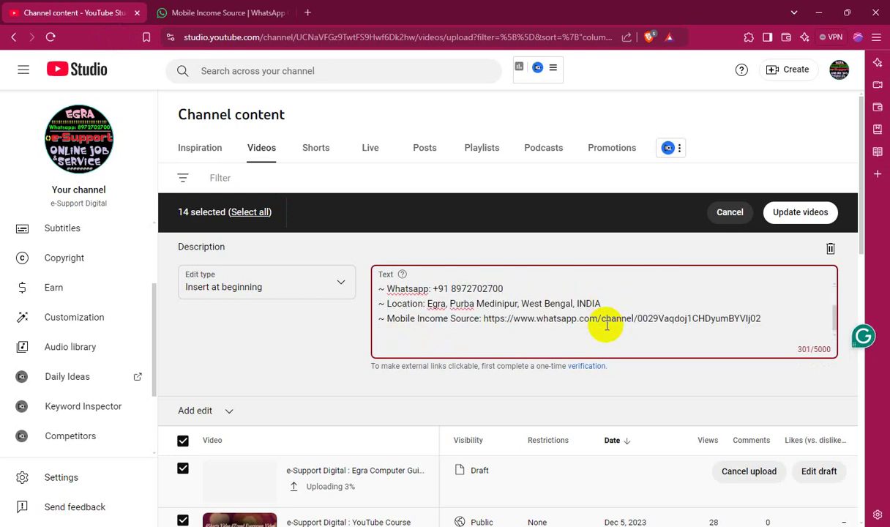
type("~")
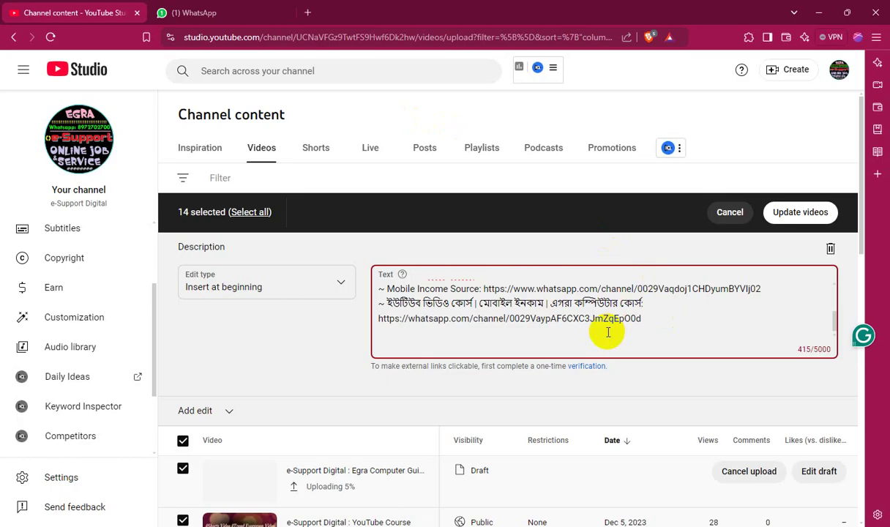
Remove the trailing empty line and add blank lines below the header line.
scroll(608, 333, "up", 3)
scroll(614, 318, "down", 3)
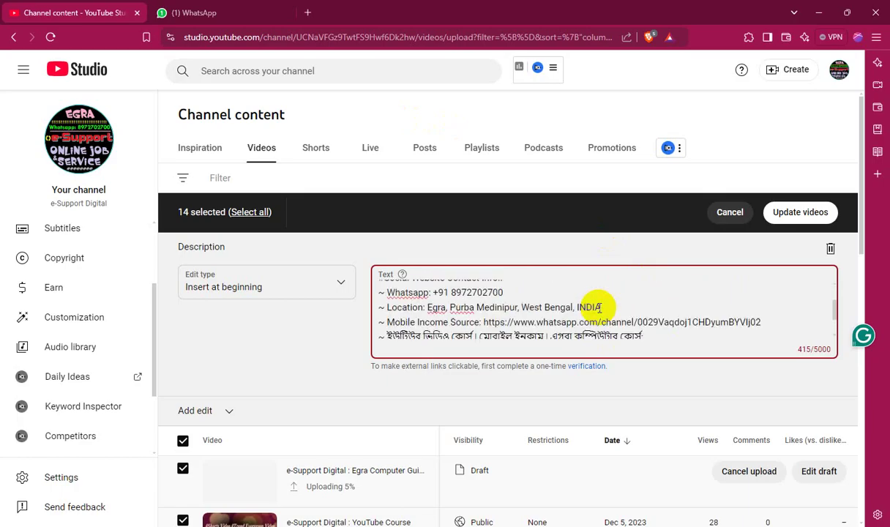
key("BackSpace")
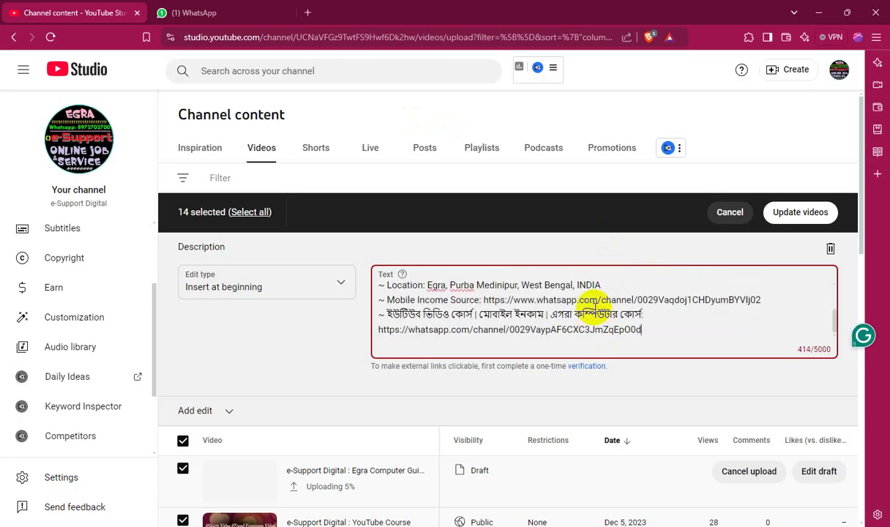
scroll(608, 313, "up", 5)
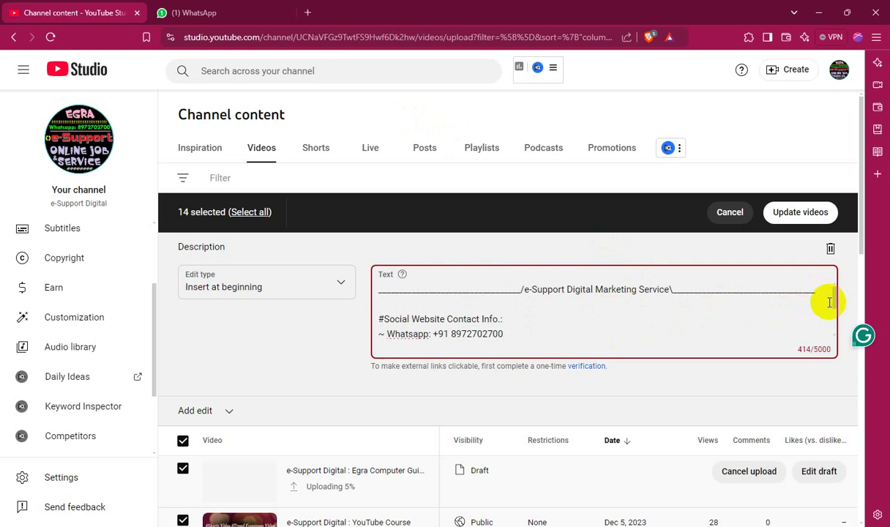
key("Return")
key("Return")
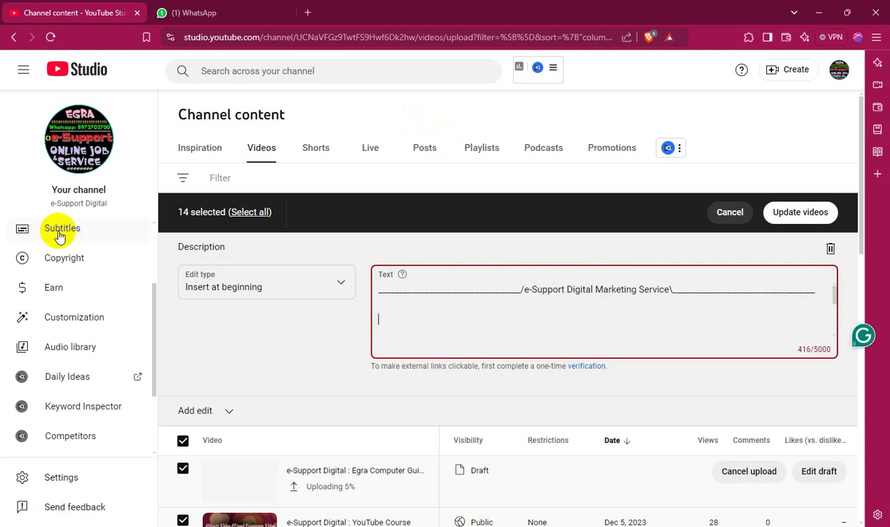
Add an 'e-Support Digital: VideoTitleHere' placeholder line below the header.
left_click_drag(113, 202, 52, 206)
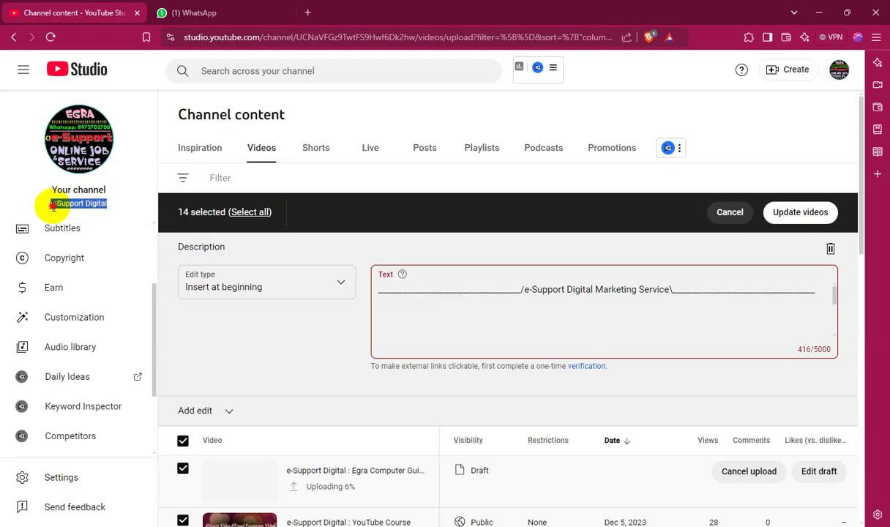
right_click(66, 205)
left_click(87, 223)
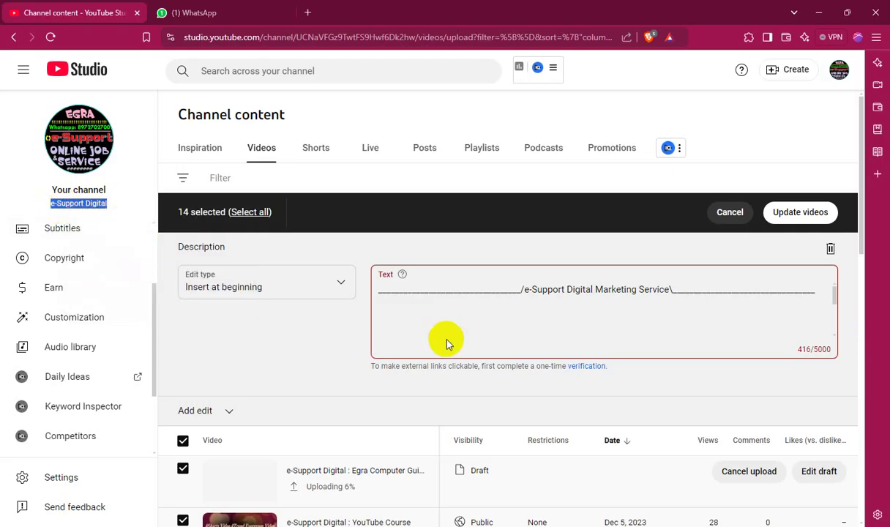
left_click(431, 309)
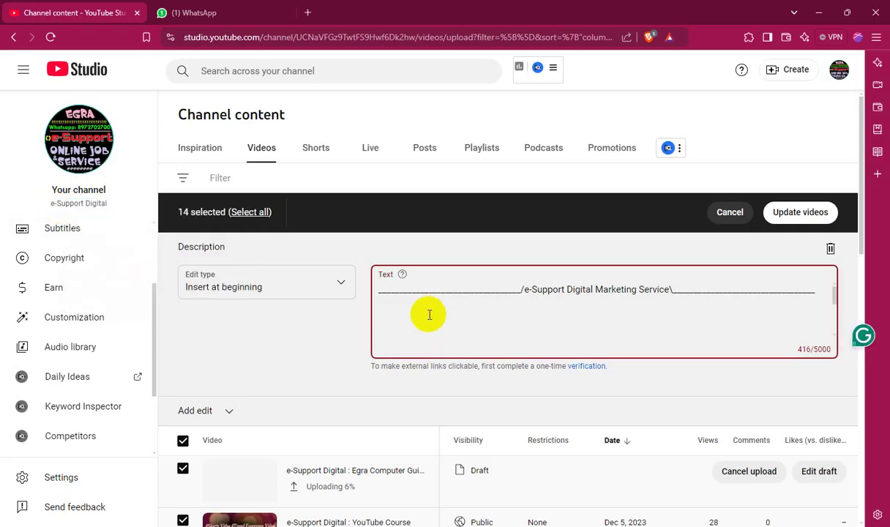
key("Down")
key("Down")
key("Down")
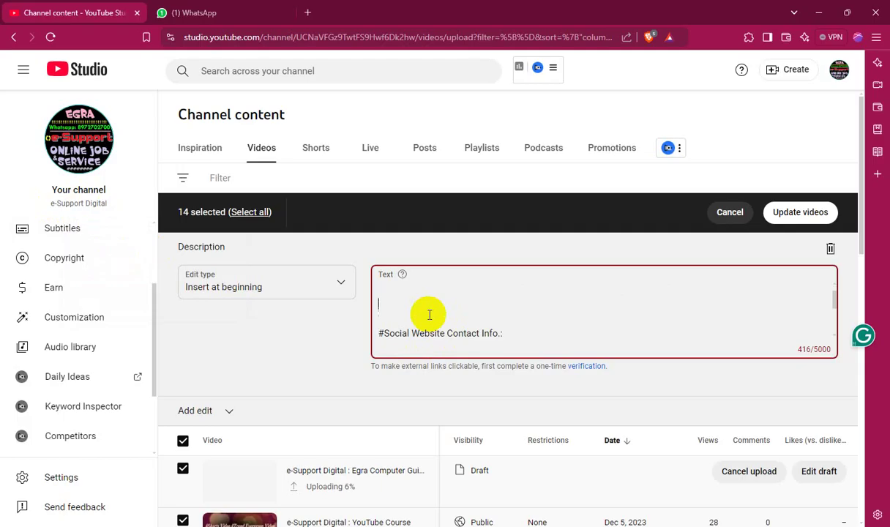
scroll(430, 315, "up", 1)
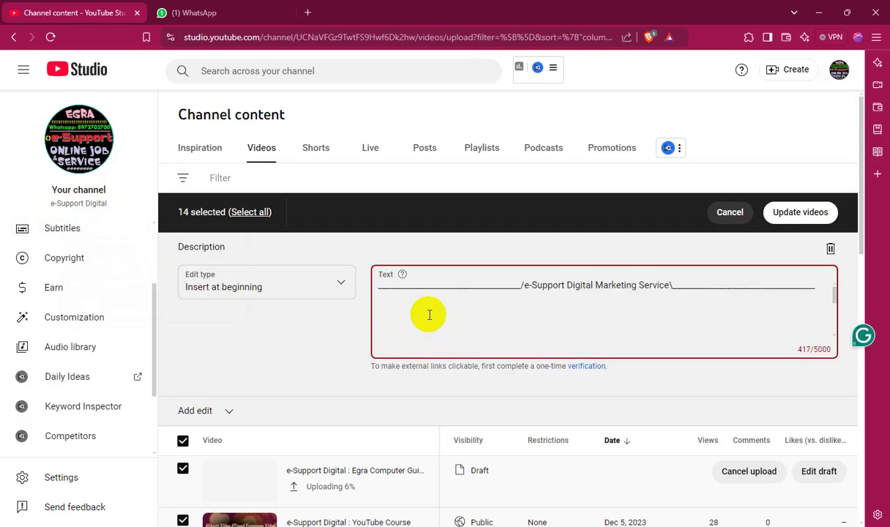
key("ctrl+v")
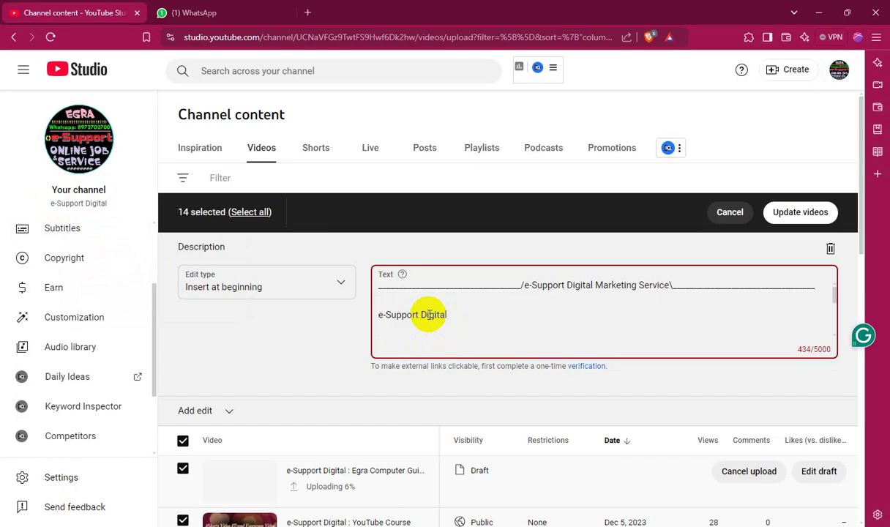
type(":")
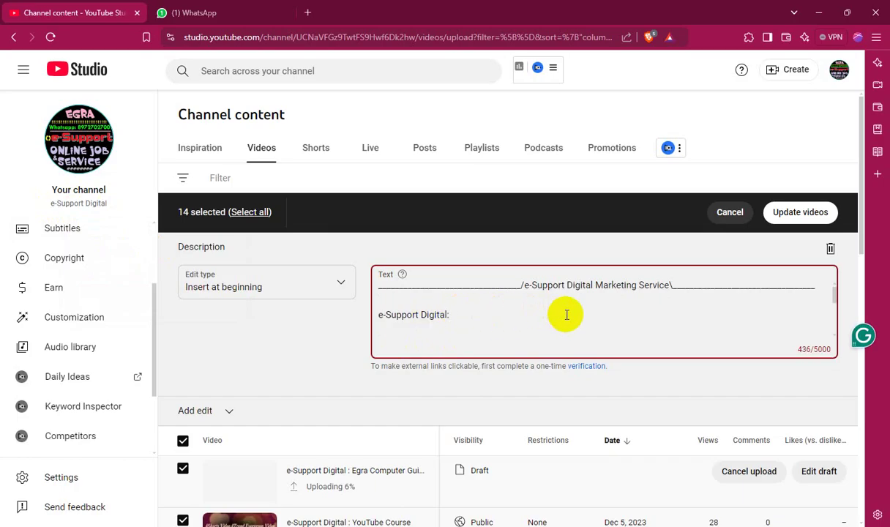
type(" Video")
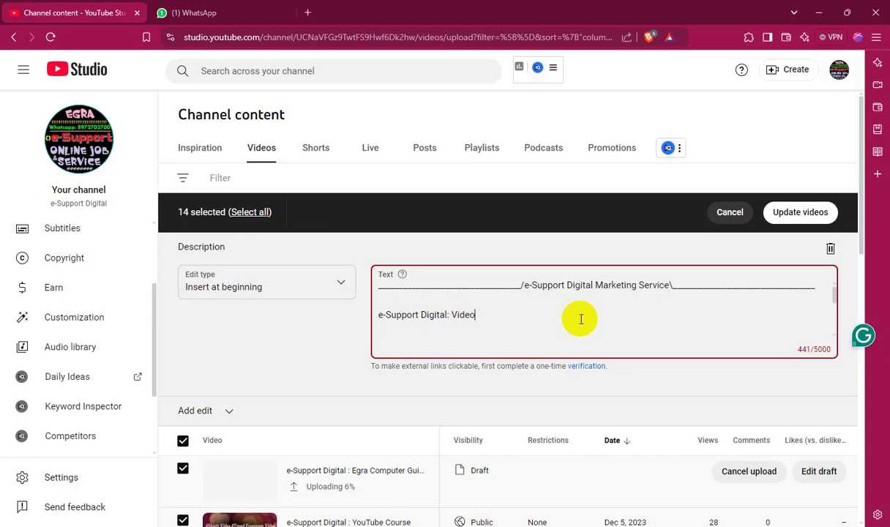
type("TitleHereeeeeeeeeeeeeeeeeeee")
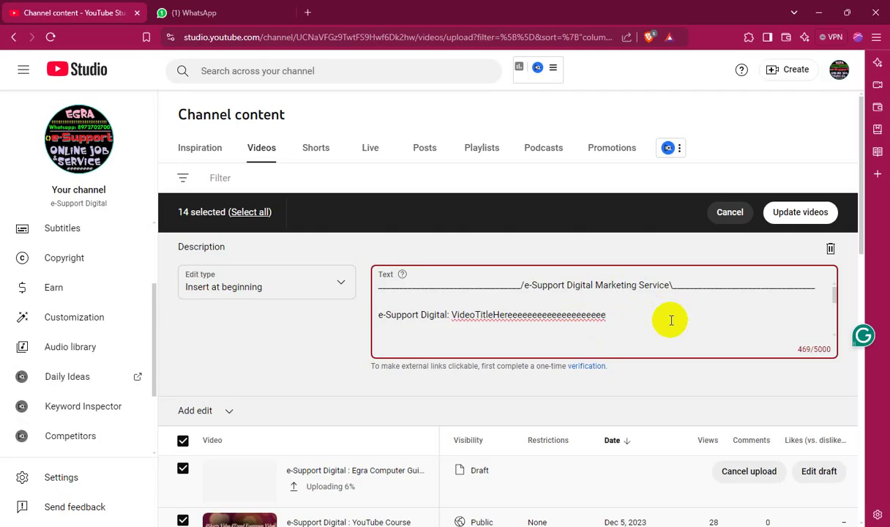
Add a 'VideoDescriptionHere…' placeholder line beneath the title line.
key("Return")
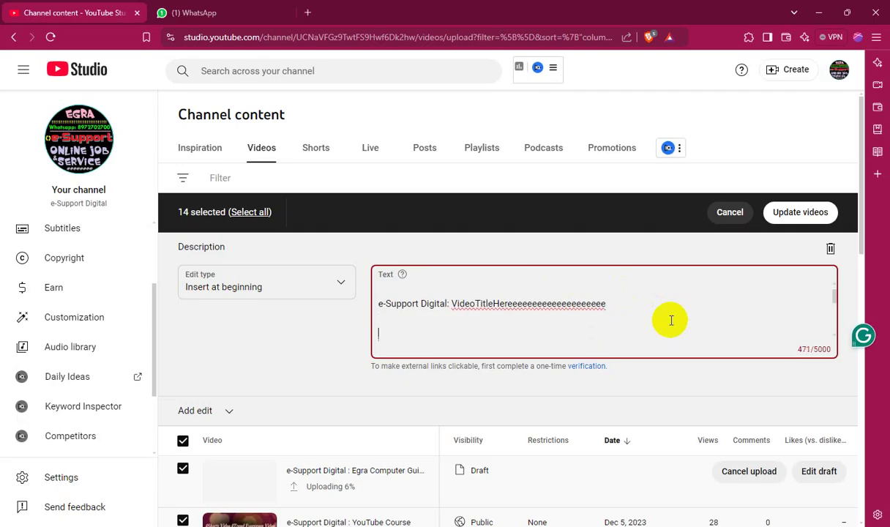
type("Vide")
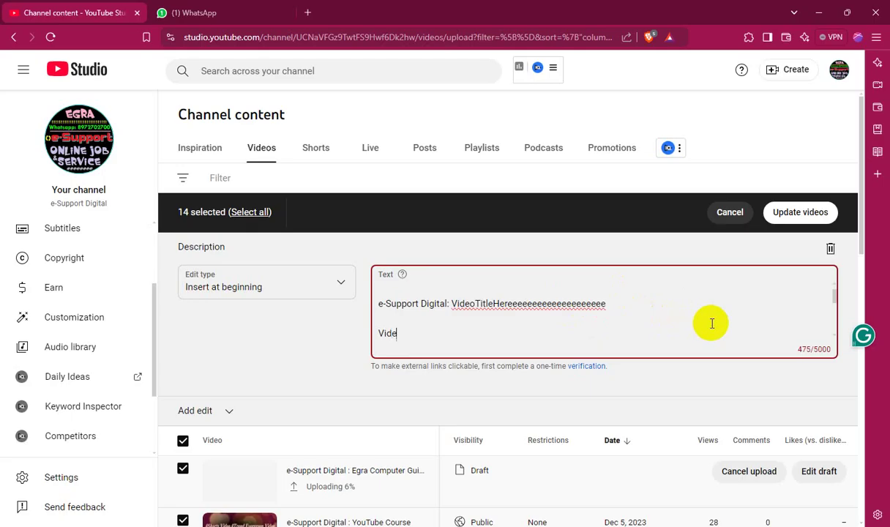
type("oDescriptionHere")
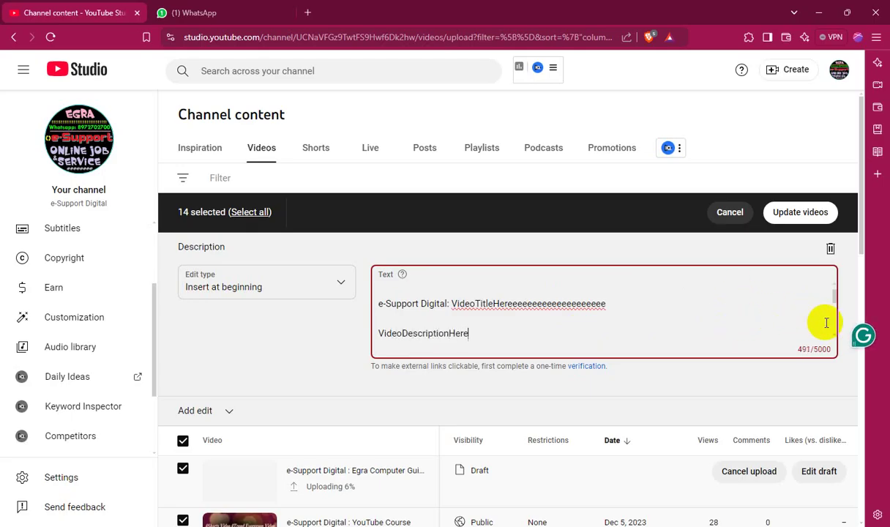
type("eeeeeeeeeeeeeeeeeeeeee")
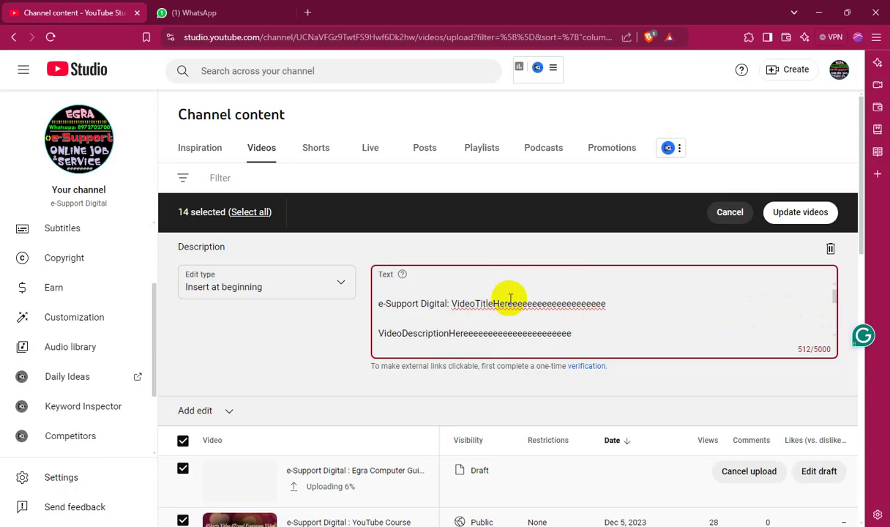
scroll(582, 304, "down", 3)
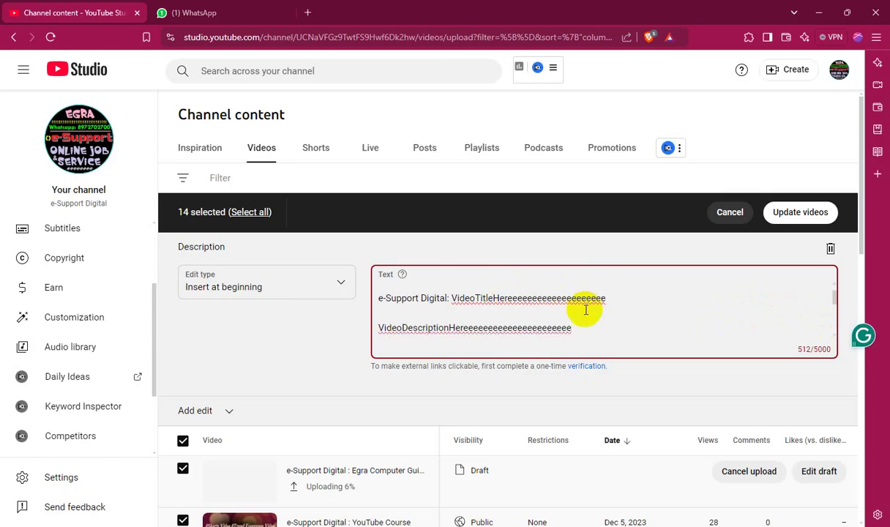
scroll(586, 308, "up", 3)
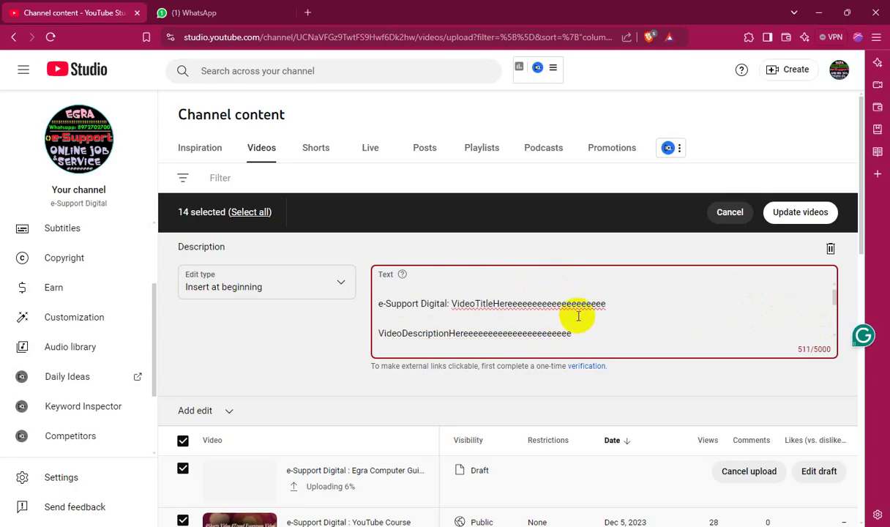
scroll(590, 314, "down", 3)
scroll(589, 315, "up", 3)
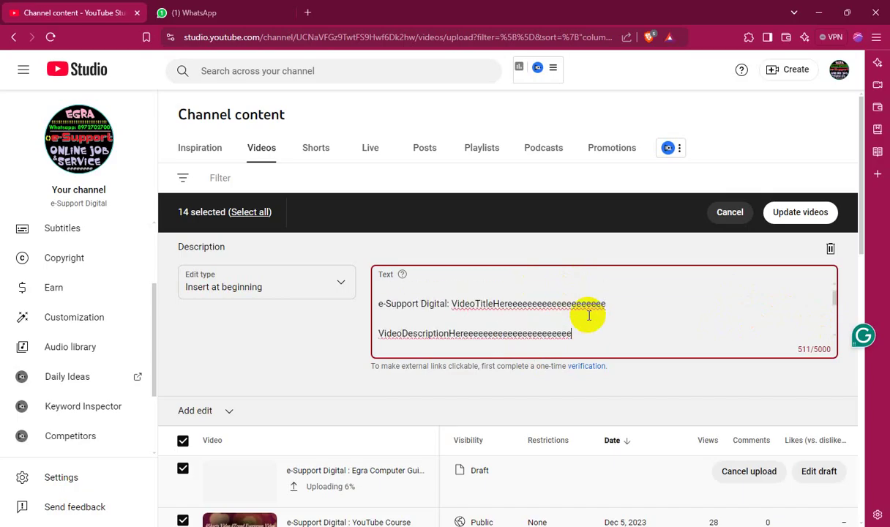
scroll(589, 316, "down", 2)
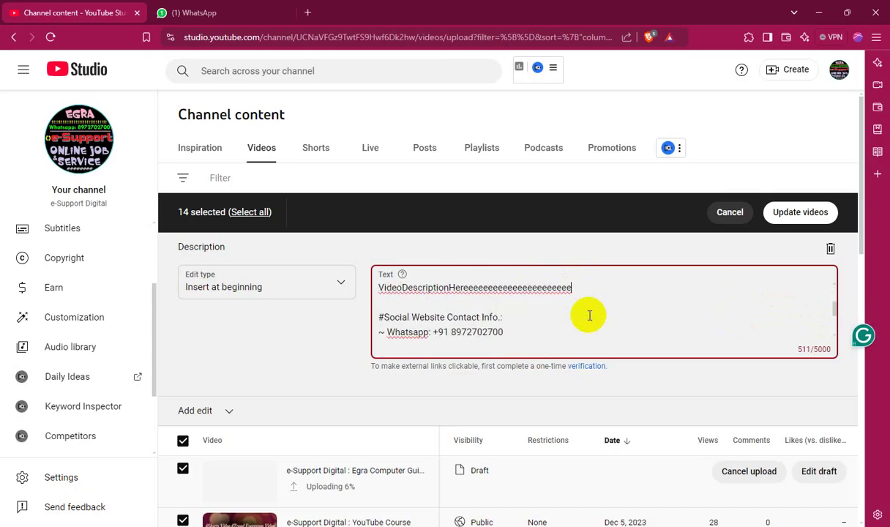
Insert a single-line row of asterisks after the VideoDescriptionHere placeholder.
left_click(426, 308)
key("Return")
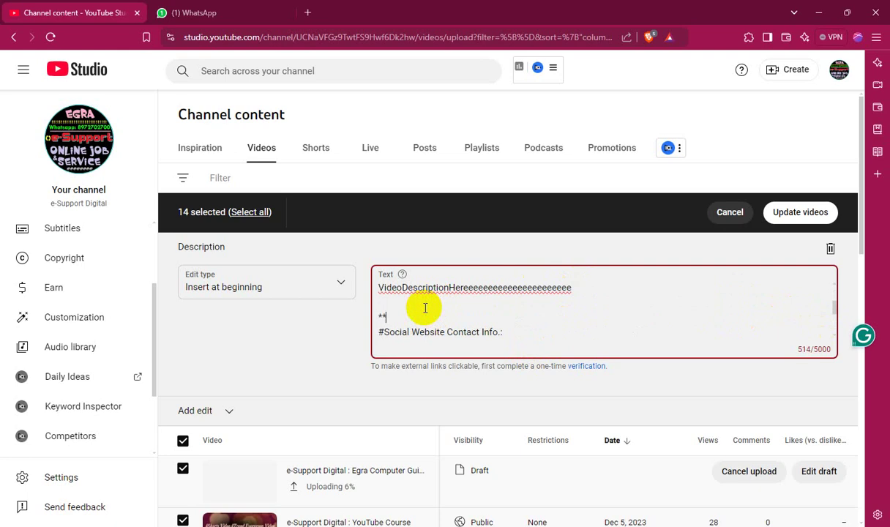
type("**********************************************")
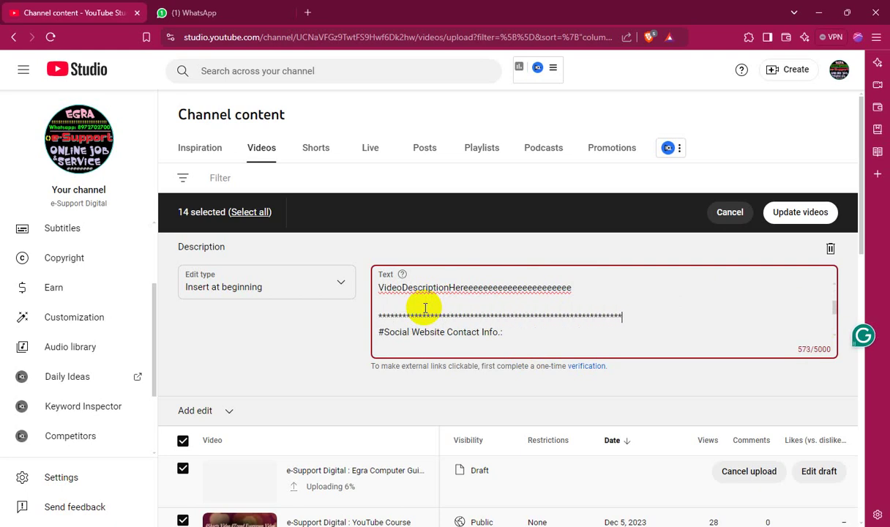
type("********")
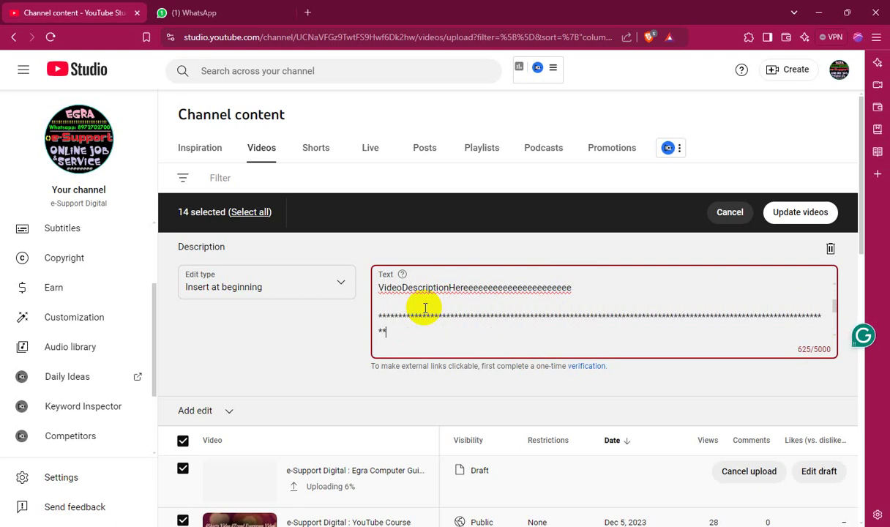
key("BackSpace")
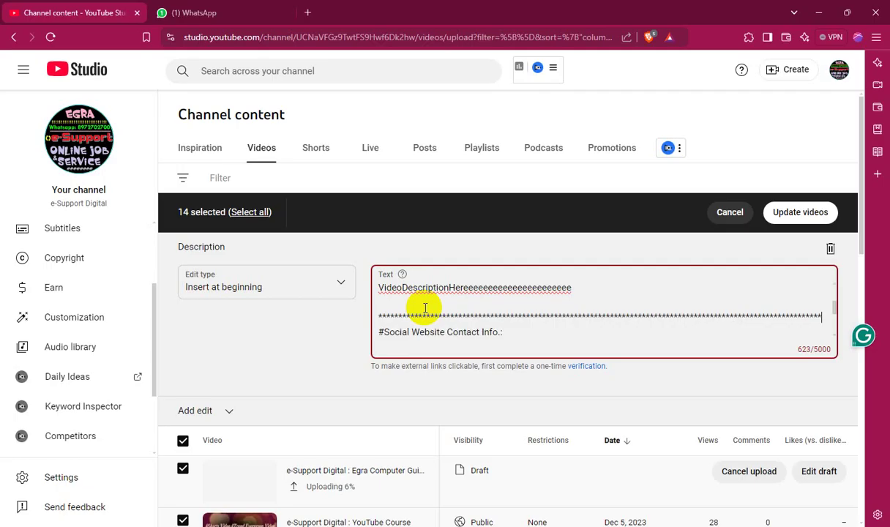
scroll(440, 293, "down", 5)
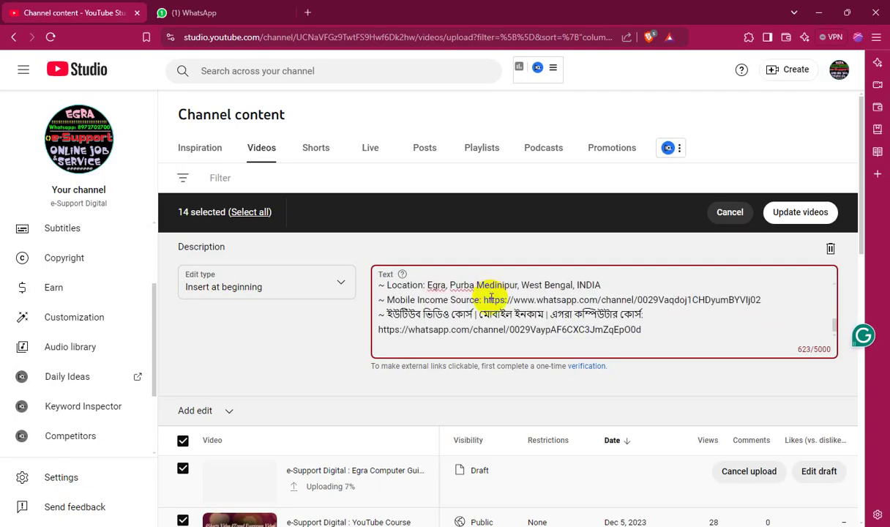
scroll(491, 300, "up", 5)
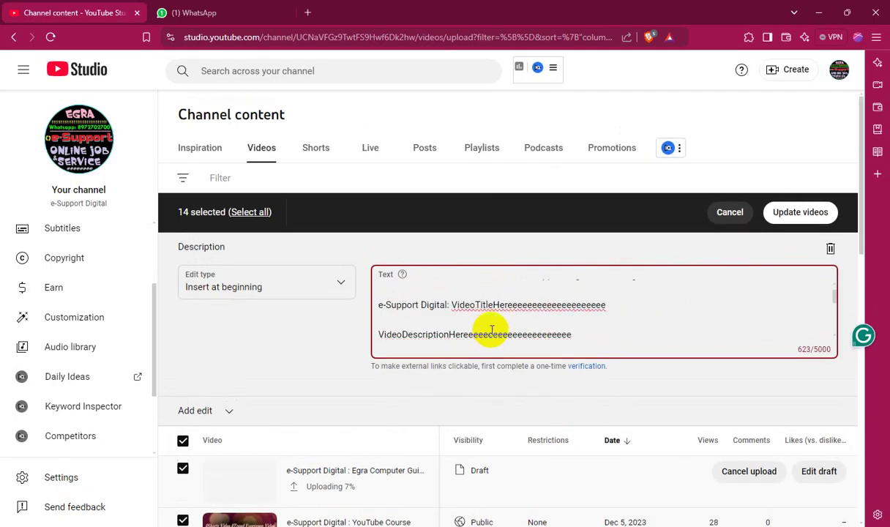
scroll(492, 330, "up", 1)
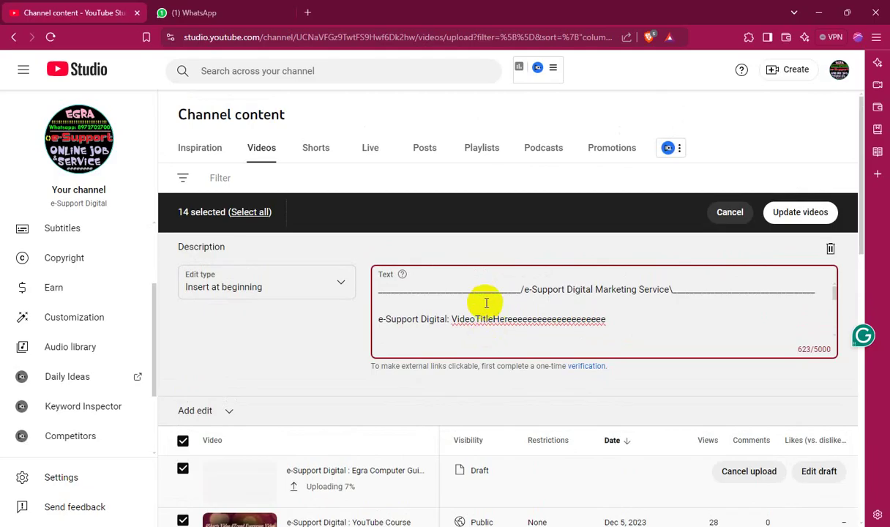
left_click(492, 319)
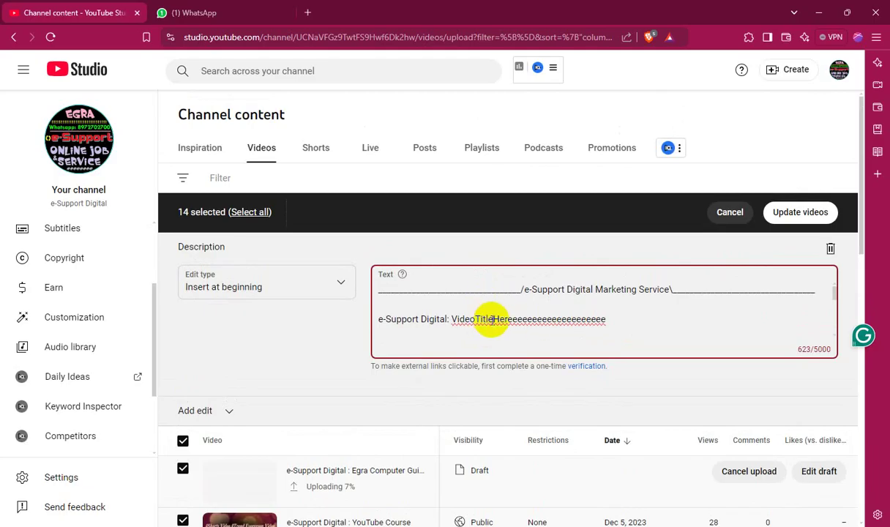
scroll(491, 320, "down", 2)
scroll(491, 320, "up", 2)
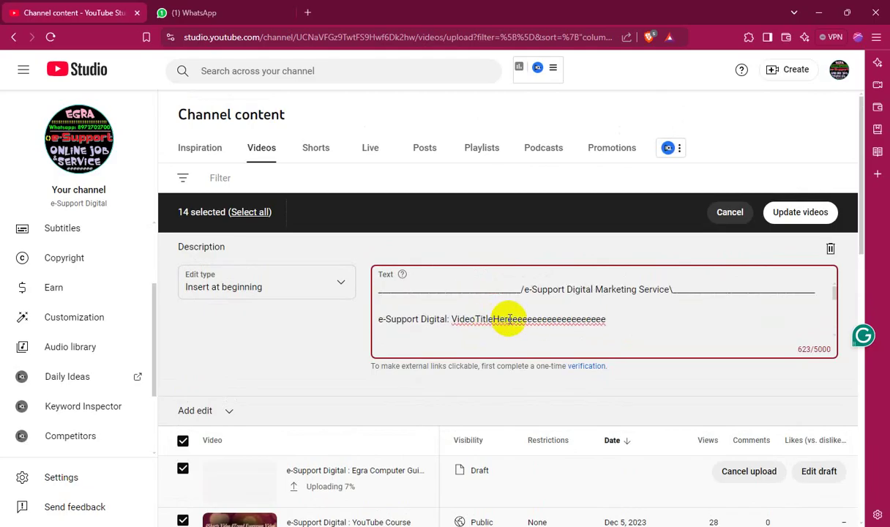
scroll(512, 319, "down", 5)
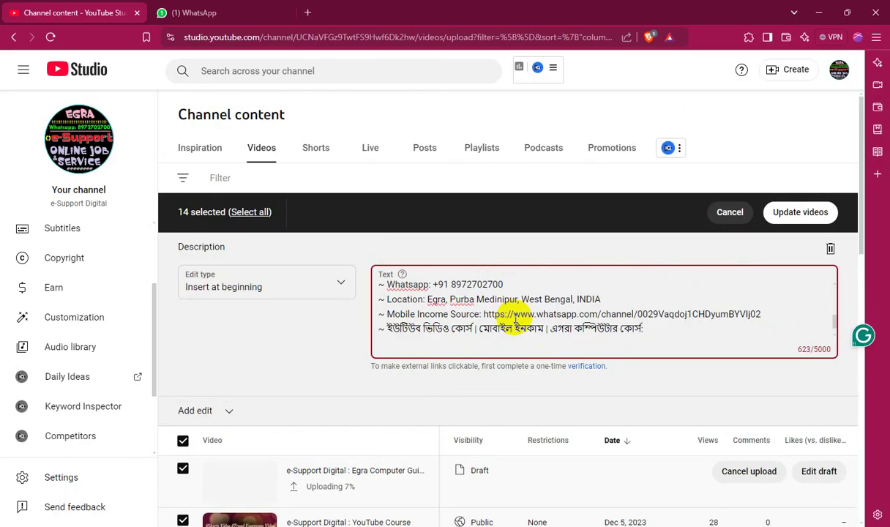
scroll(515, 320, "up", 5)
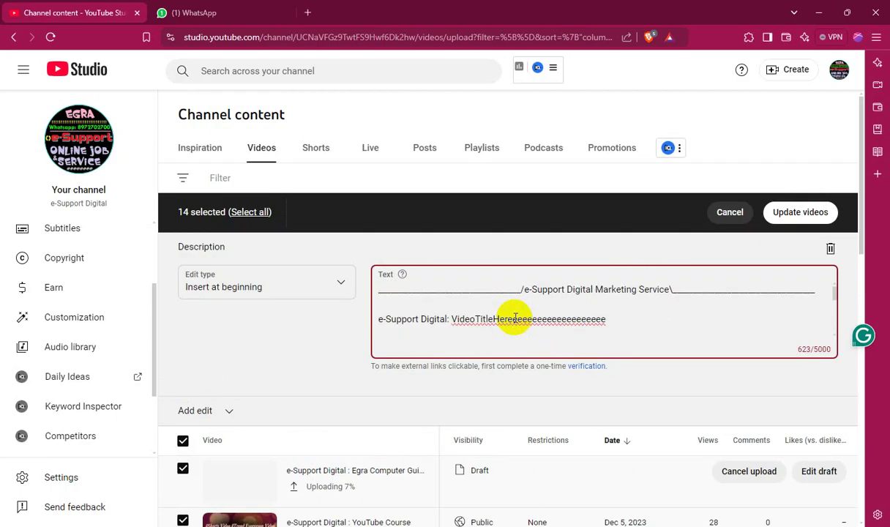
Switch the edit type to Replace all and confirm updating all 14 videos' descriptions.
left_click(823, 217)
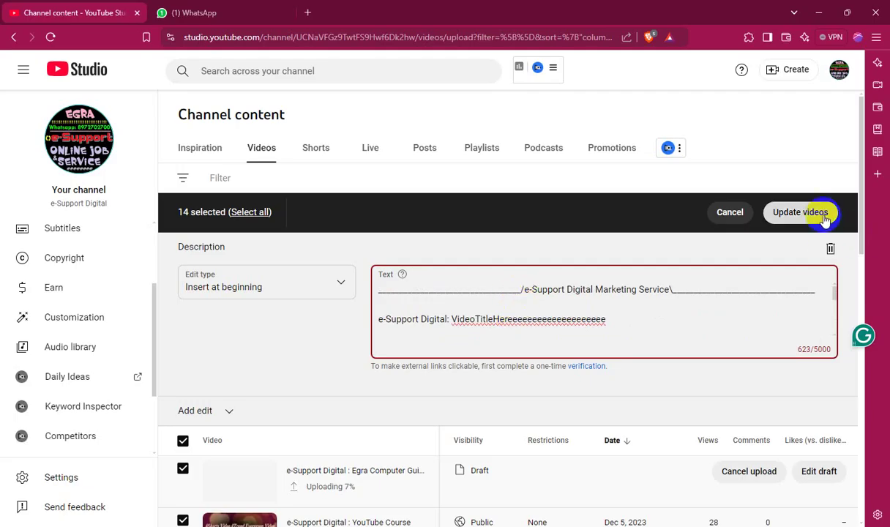
left_click(260, 286)
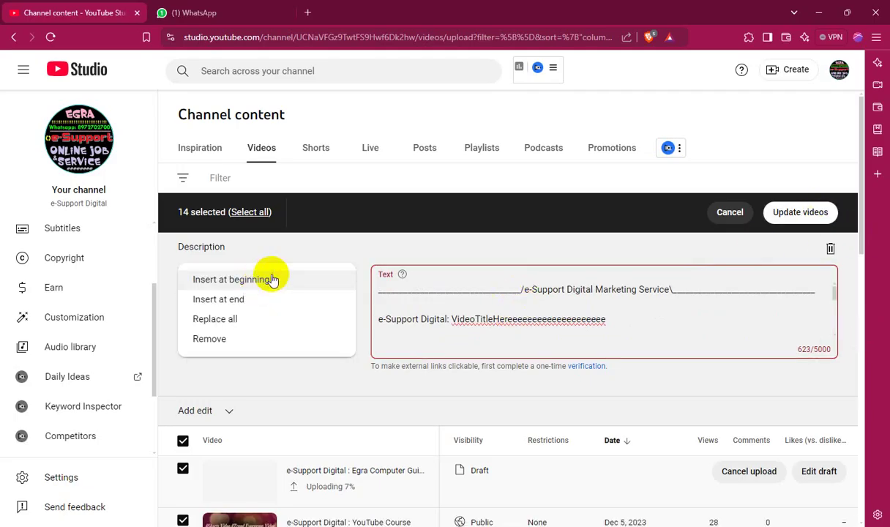
left_click(223, 319)
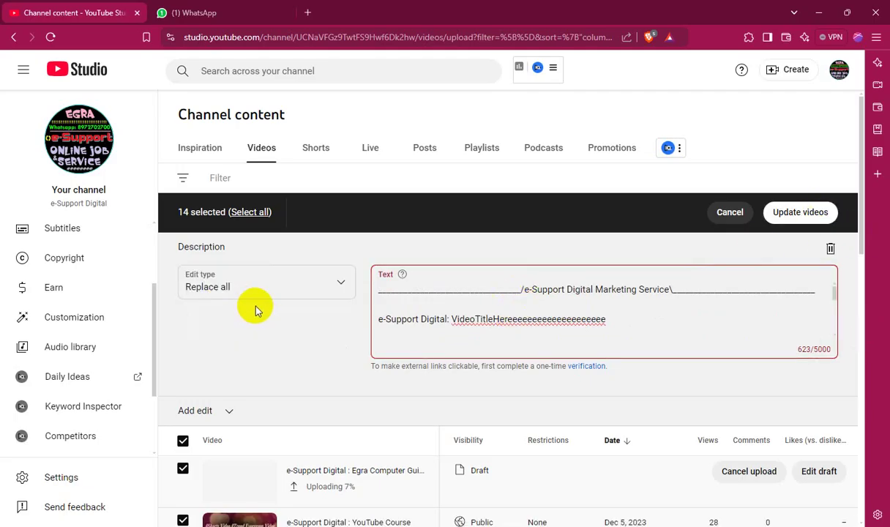
left_click(815, 216)
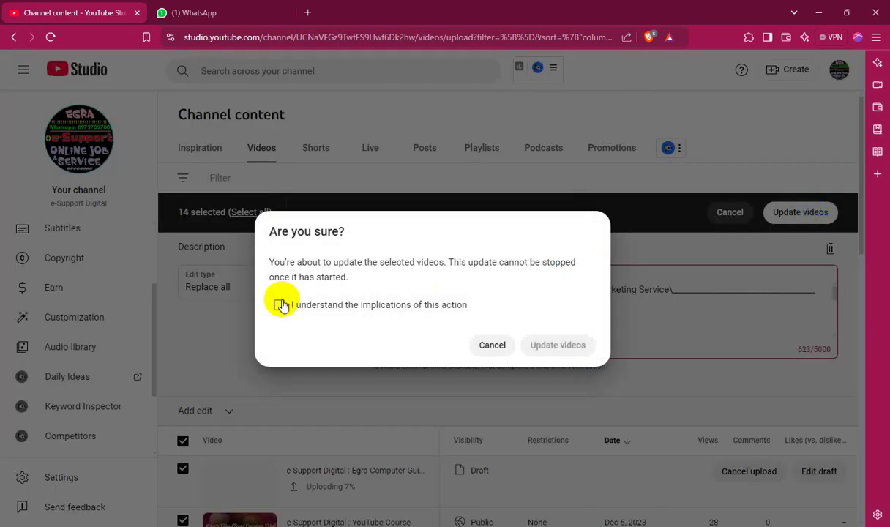
left_click(282, 305)
left_click(558, 345)
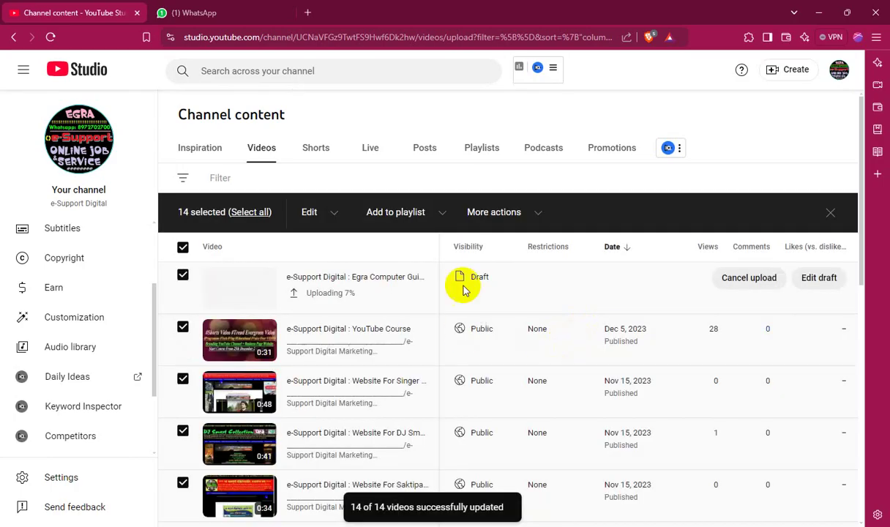
Deselect all 14 videos and open the YouTube Course video's edit page in its own tab.
scroll(520, 315, "down", 4)
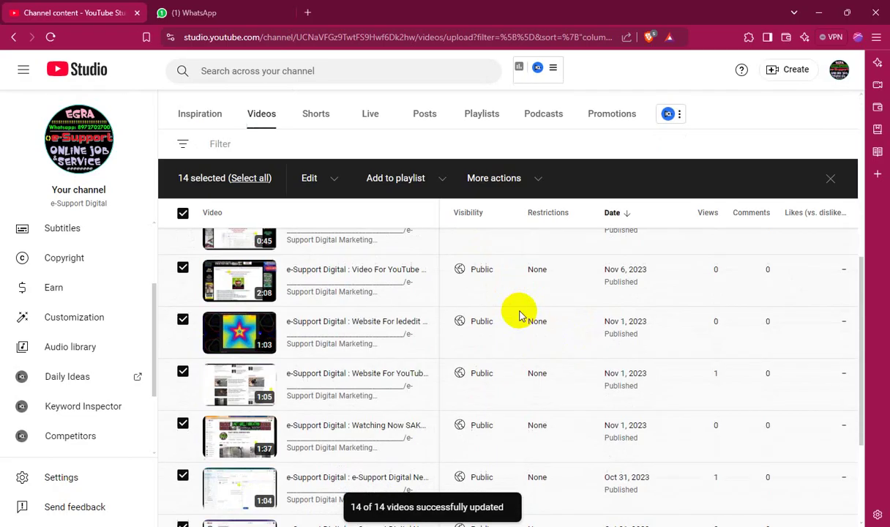
scroll(519, 315, "up", 3)
scroll(520, 315, "up", 2)
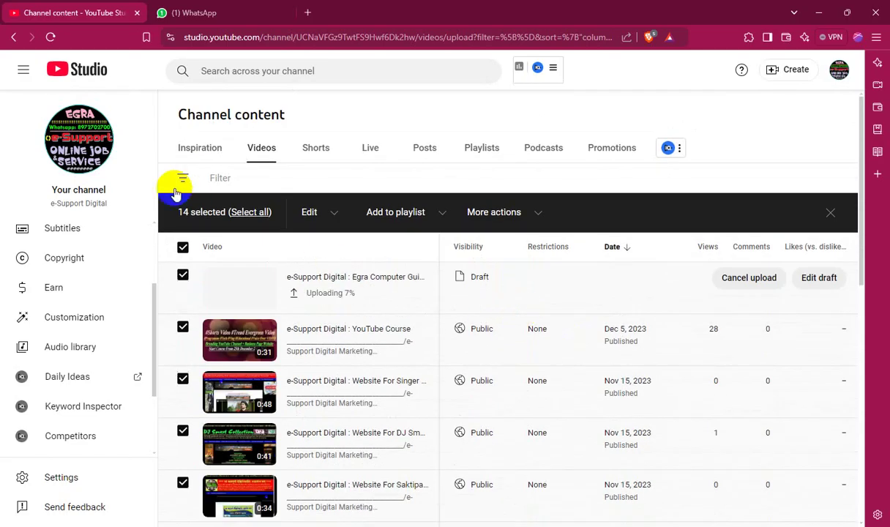
left_click(182, 247)
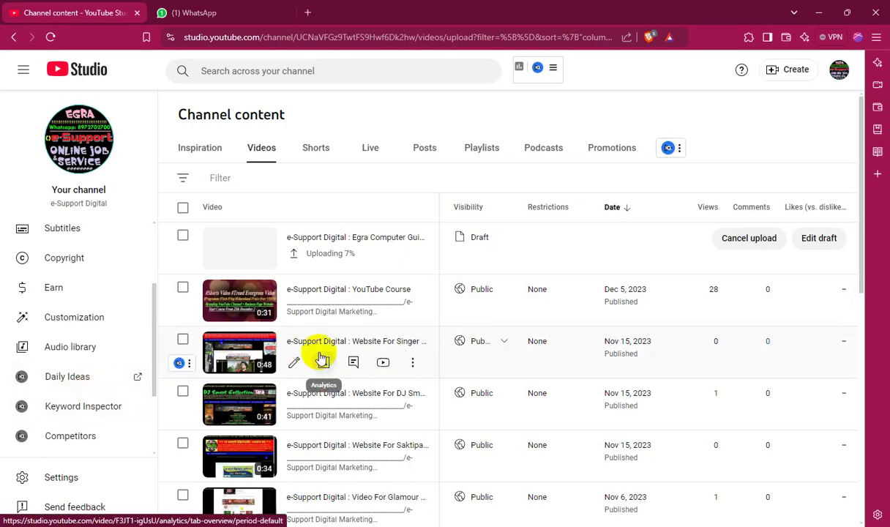
left_click_drag(312, 295, 446, 13)
left_click(75, 12)
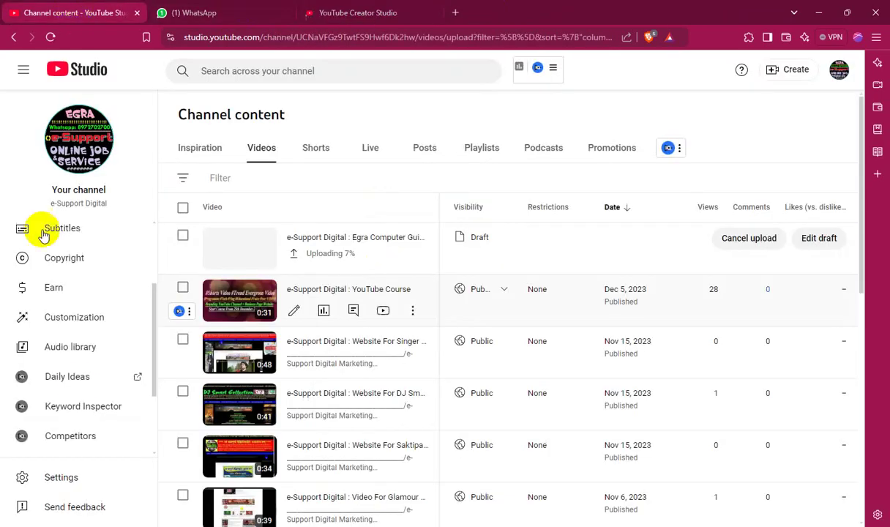
scroll(66, 439, "down", 2)
Open Channel settings, look through Advanced settings and Feature eligibility, then return to Basic info.
left_click(59, 477)
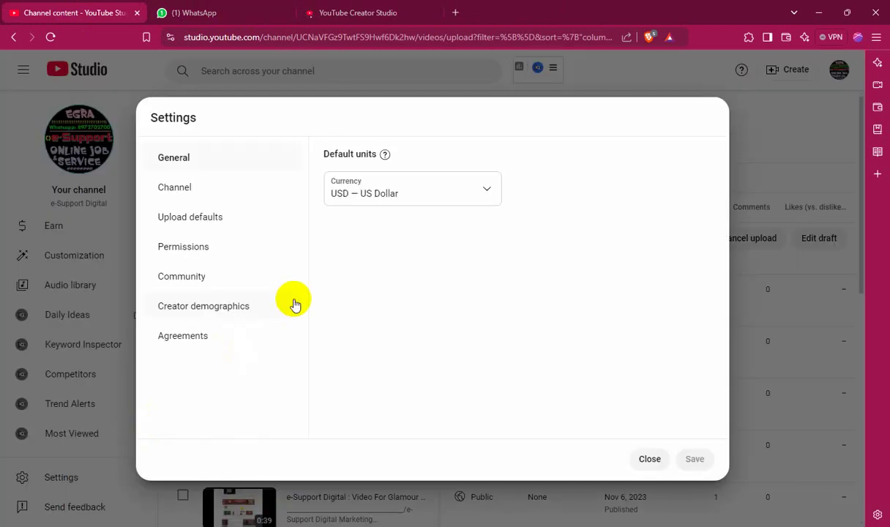
left_click(181, 188)
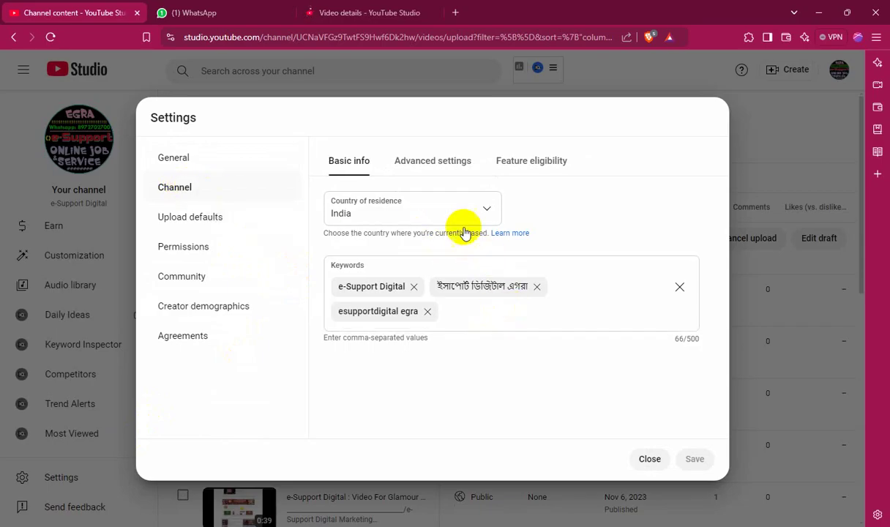
left_click(419, 161)
scroll(532, 333, "down", 5)
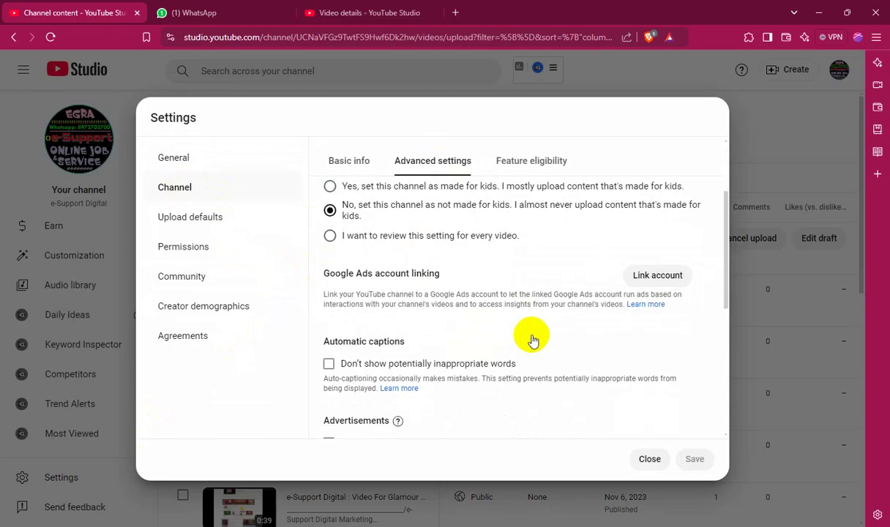
scroll(531, 338, "down", 2)
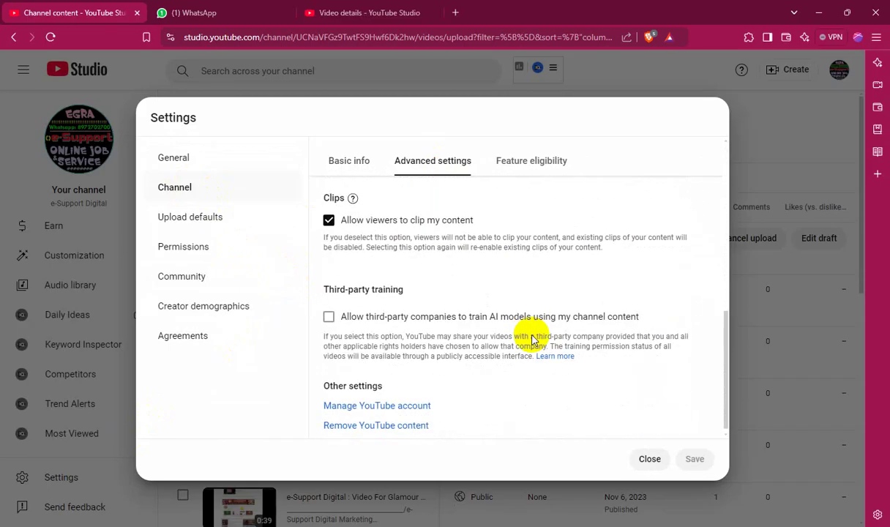
scroll(533, 333, "up", 3)
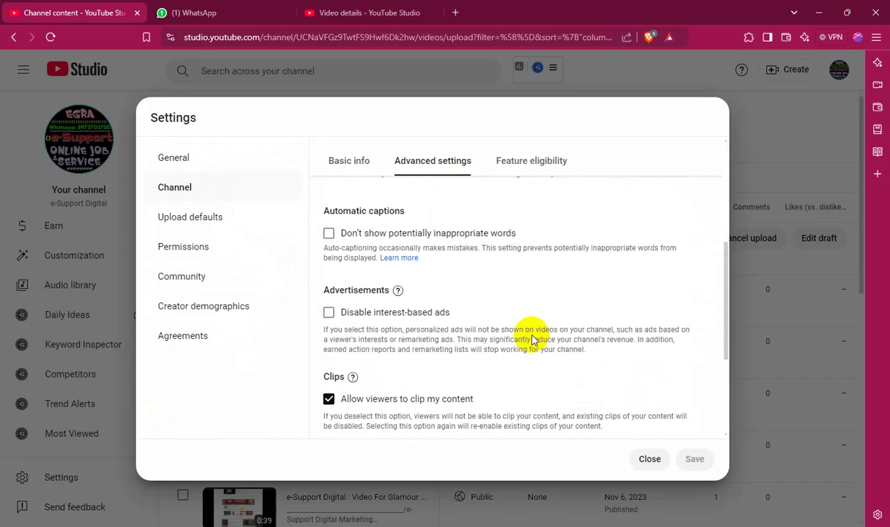
scroll(531, 338, "up", 4)
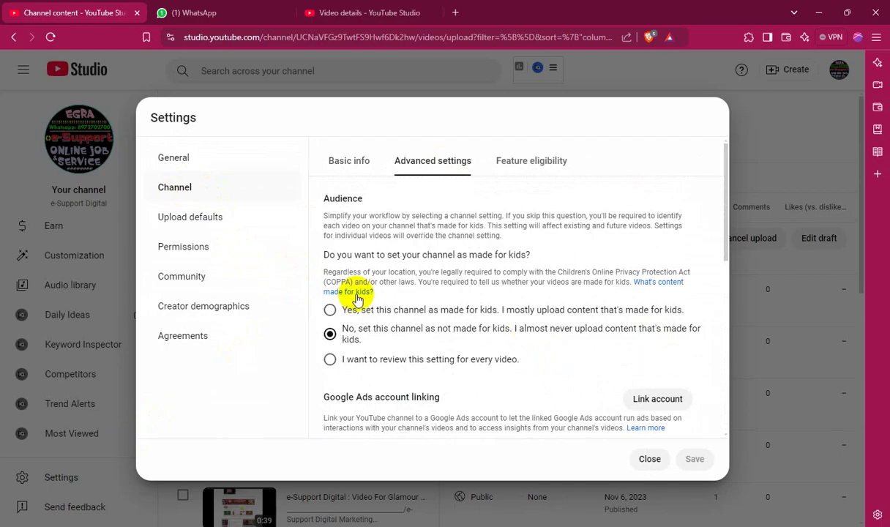
left_click(544, 162)
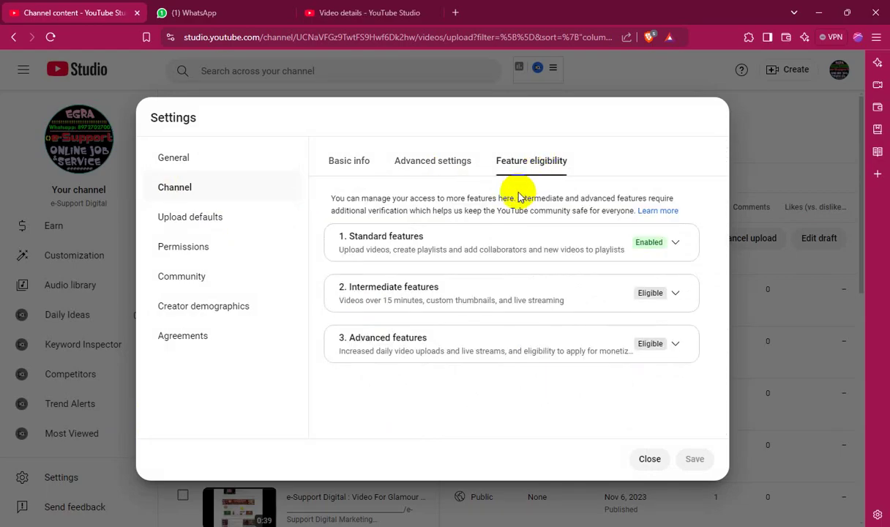
left_click(353, 164)
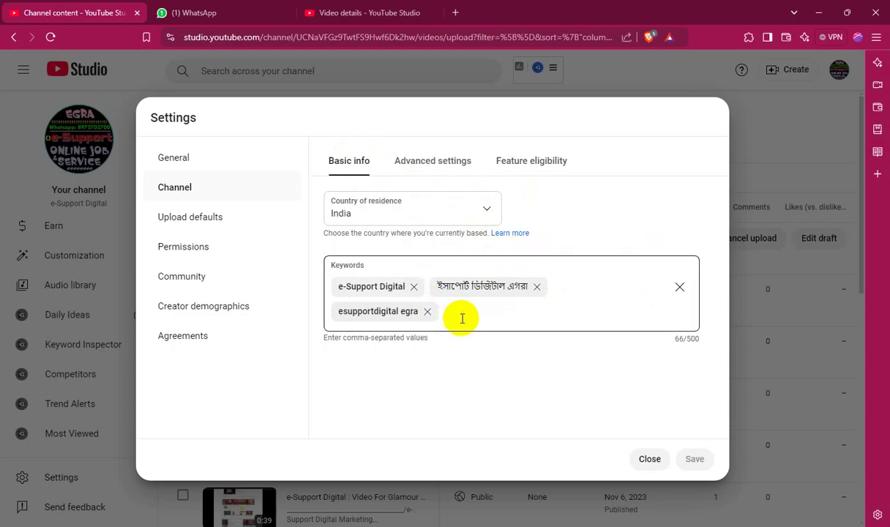
Copy the YouTube Course video's full description, then go back to the channel Settings.
left_click(361, 16)
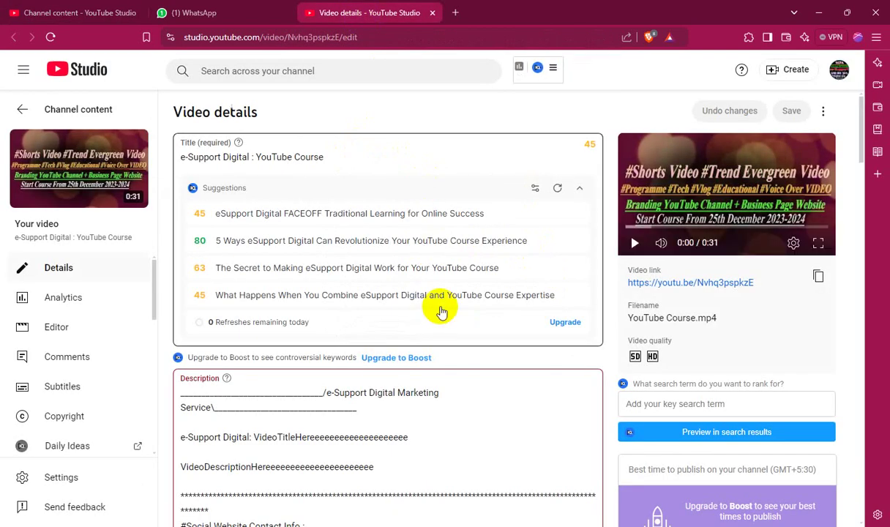
scroll(440, 308, "down", 3)
scroll(342, 303, "up", 1)
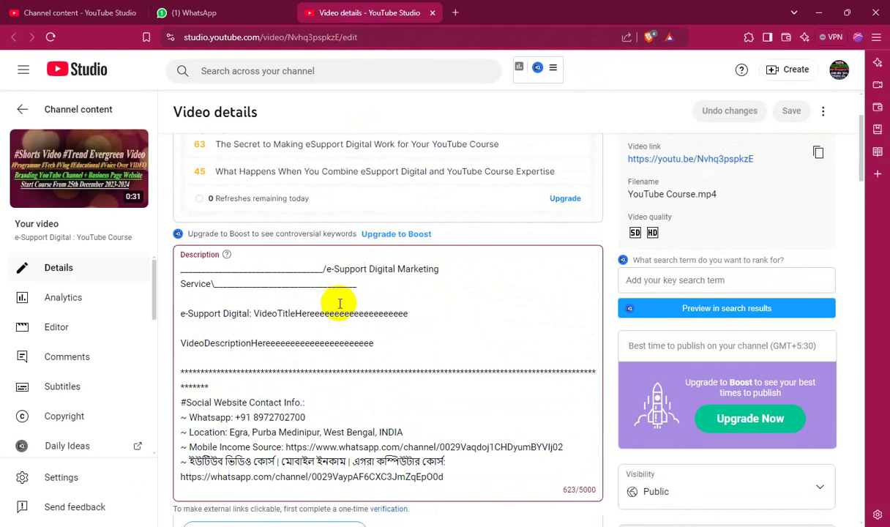
key("ctrl+a")
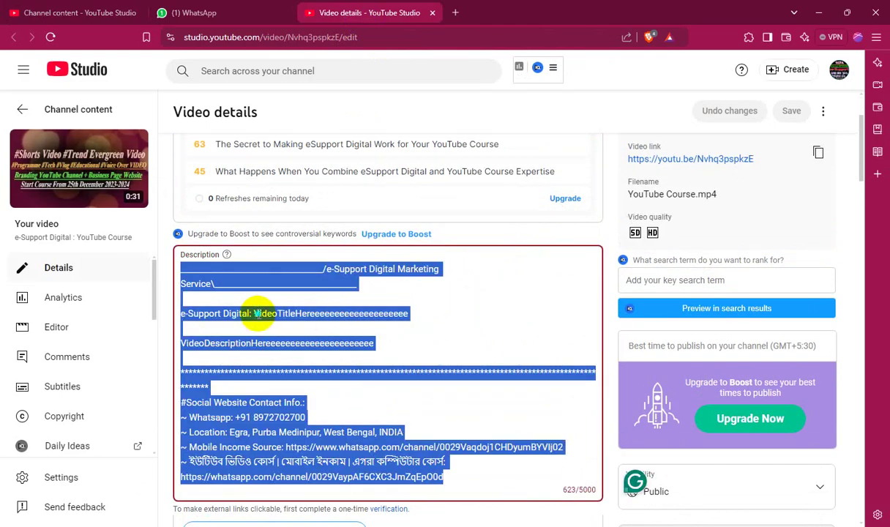
right_click(259, 313)
left_click(291, 102)
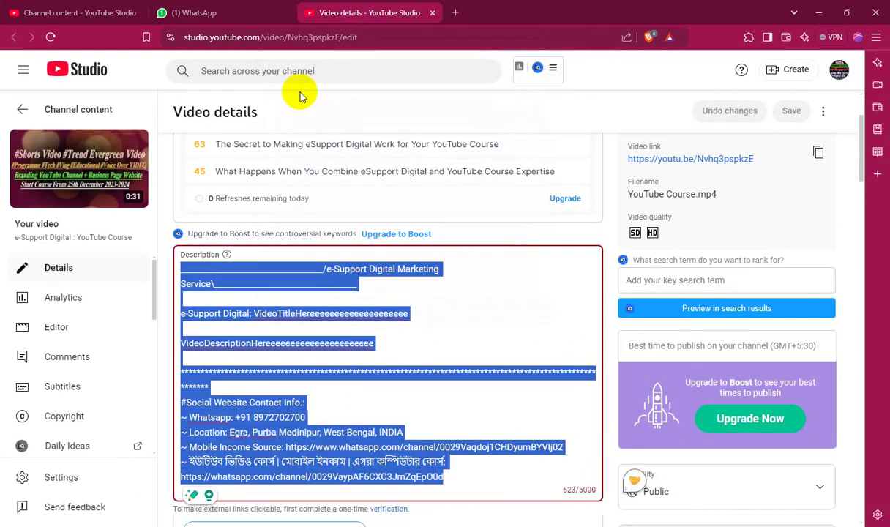
scroll(400, 358, "up", 2)
left_click(108, 23)
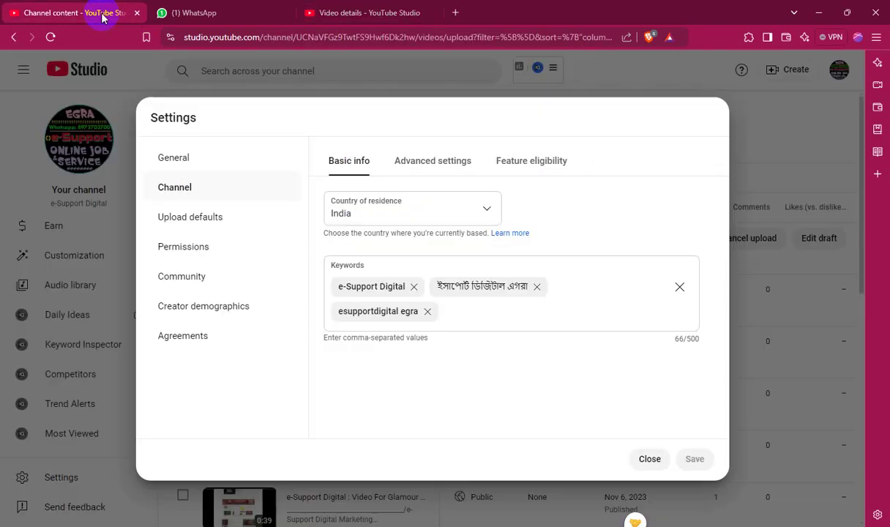
Cut the three hashtag lines out of the Upload defaults description.
left_click(191, 218)
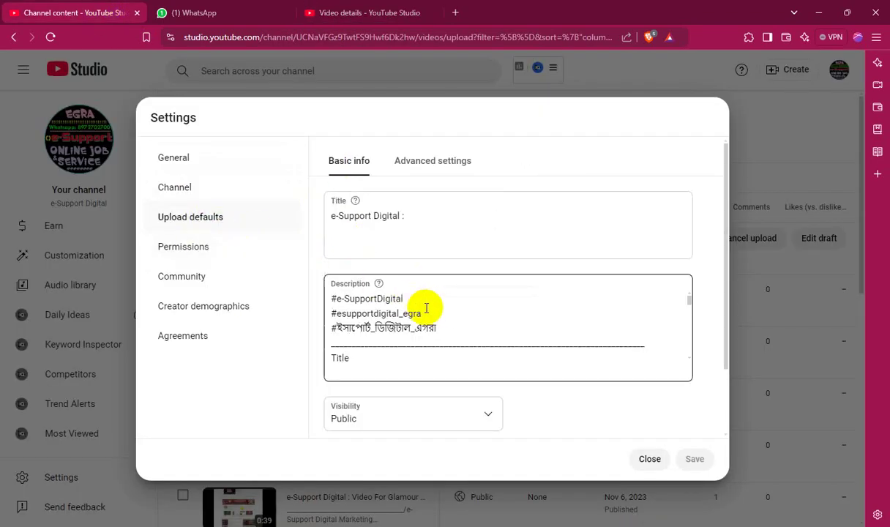
scroll(432, 309, "down", 1)
scroll(432, 309, "up", 1)
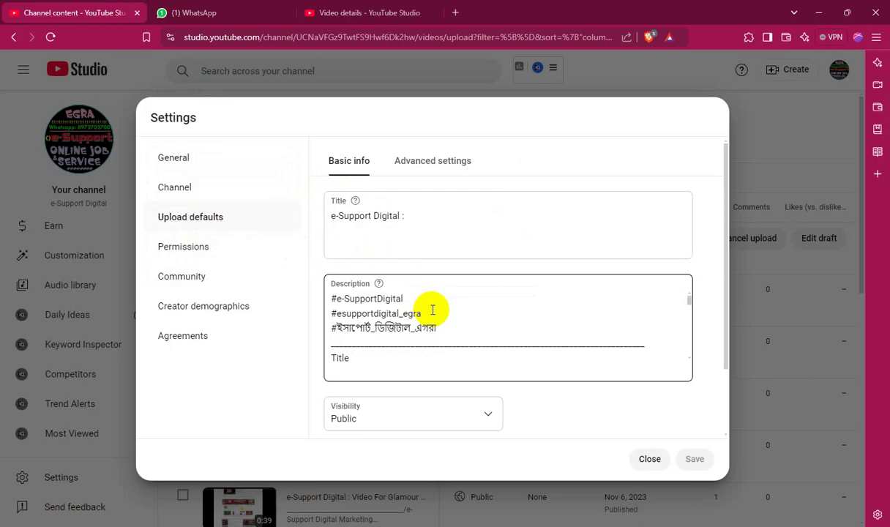
scroll(432, 309, "down", 3)
scroll(432, 309, "up", 3)
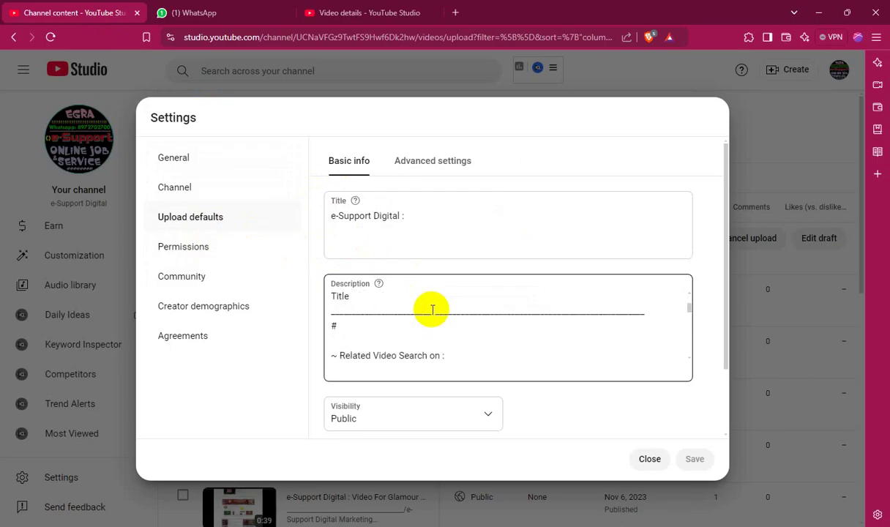
scroll(432, 310, "up", 1)
left_click_drag(437, 328, 306, 272)
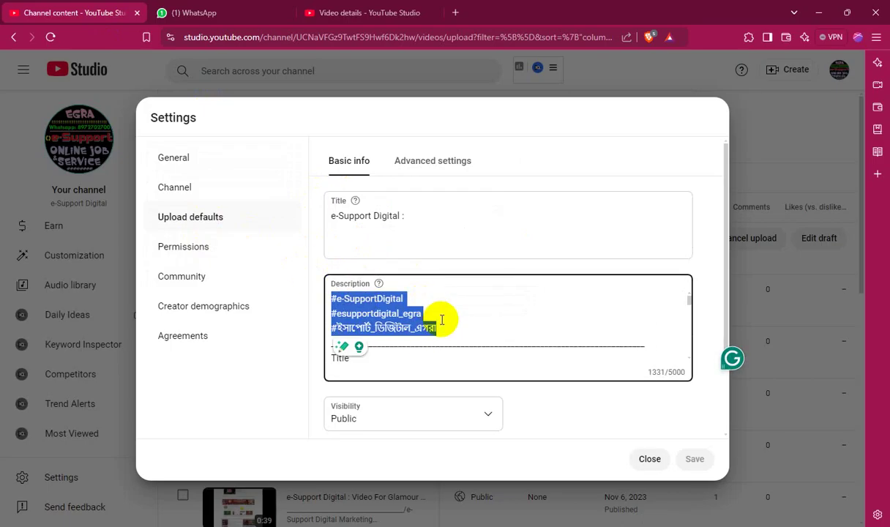
double_click(646, 346)
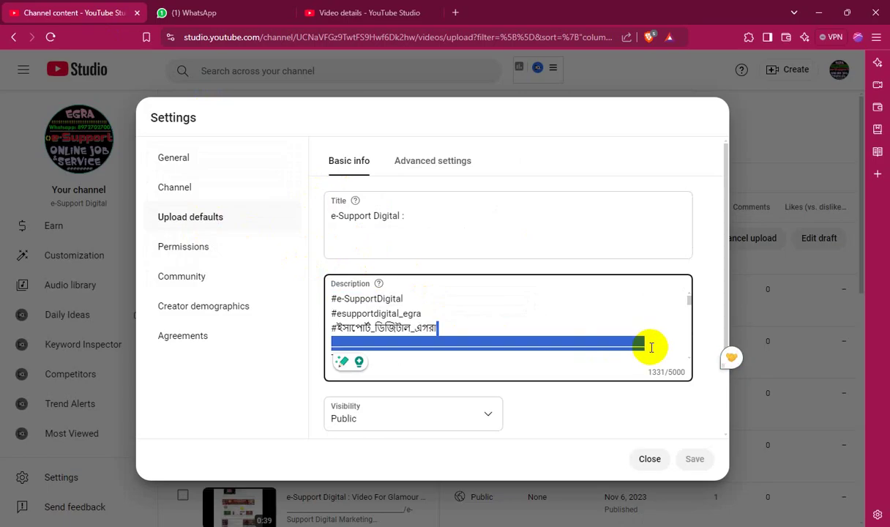
left_click(648, 348)
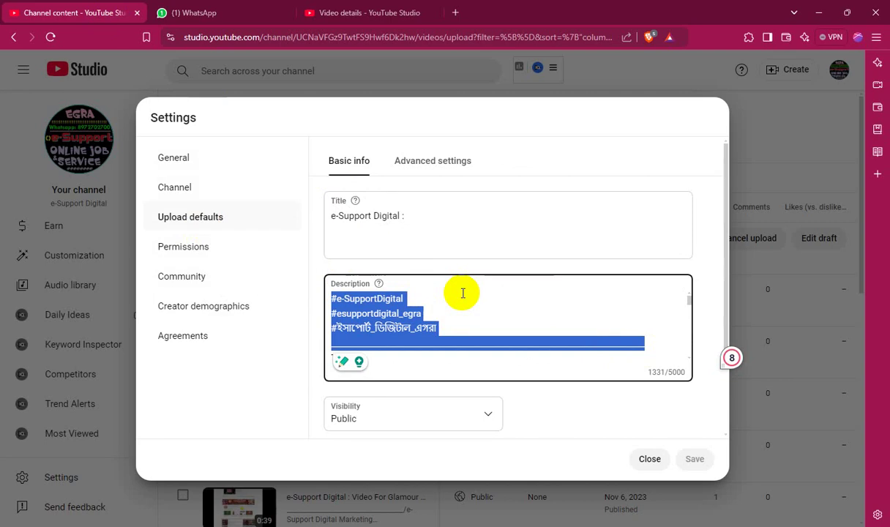
key("BackSpace")
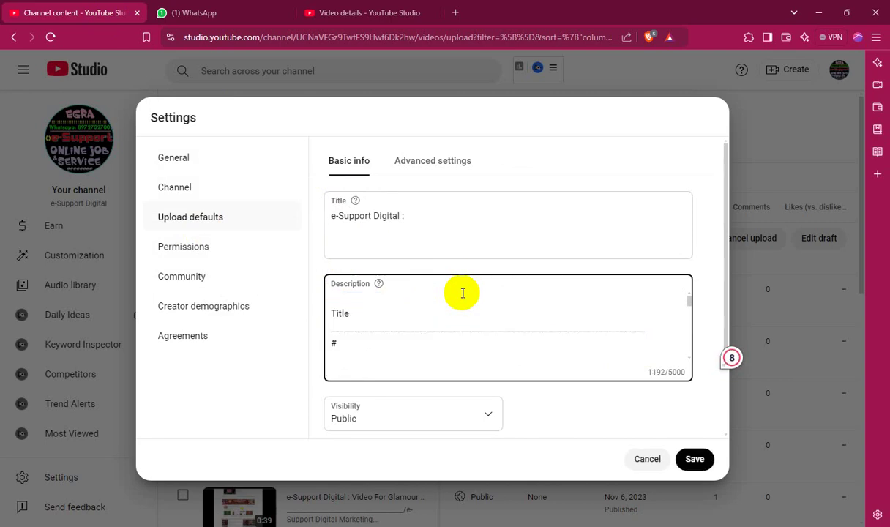
left_click(462, 293)
Paste the hashtag lines at the very top of the YouTube Course video's description.
left_click(366, 10)
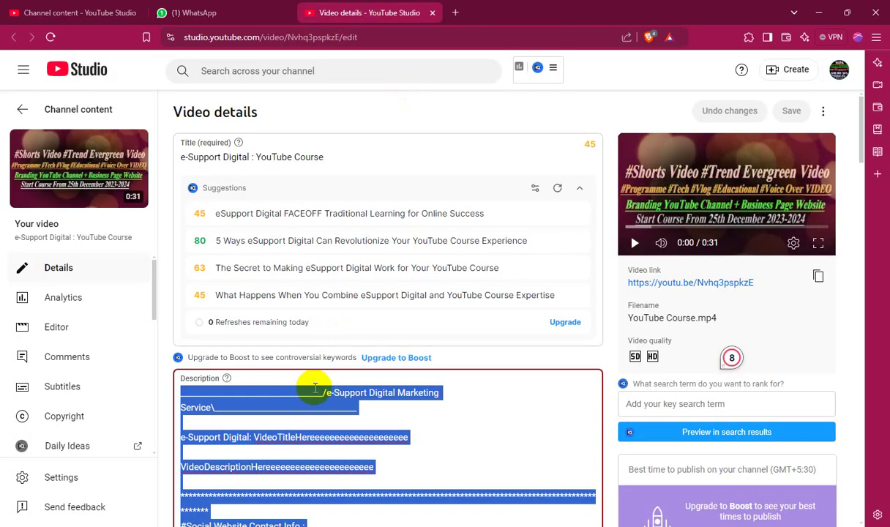
left_click(235, 412)
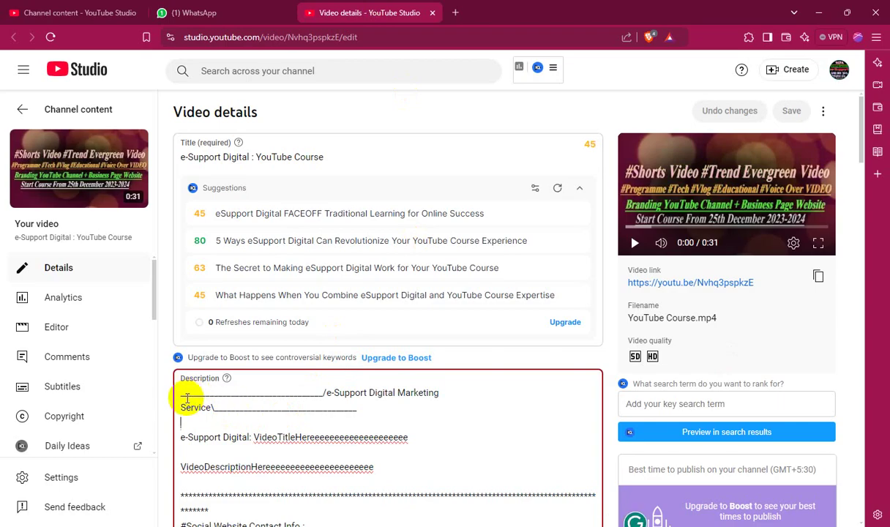
left_click(182, 397)
mouse_move(230, 380)
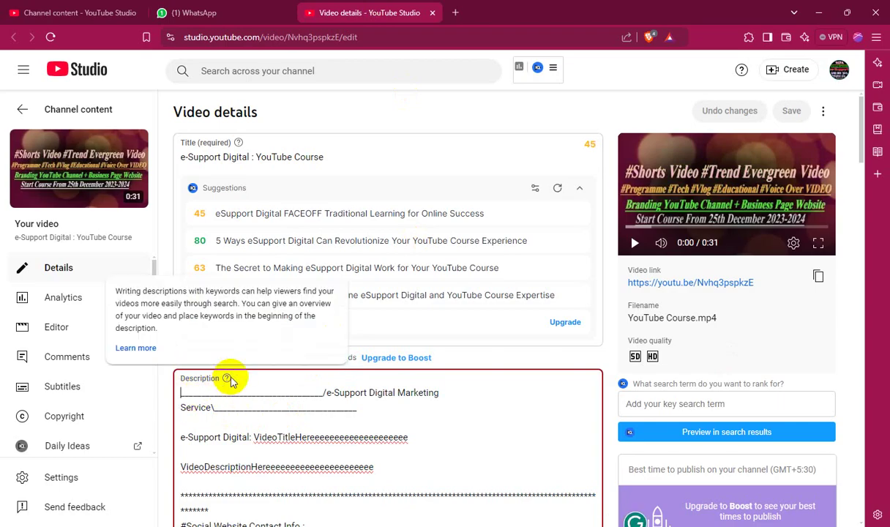
key("Return")
key("Return")
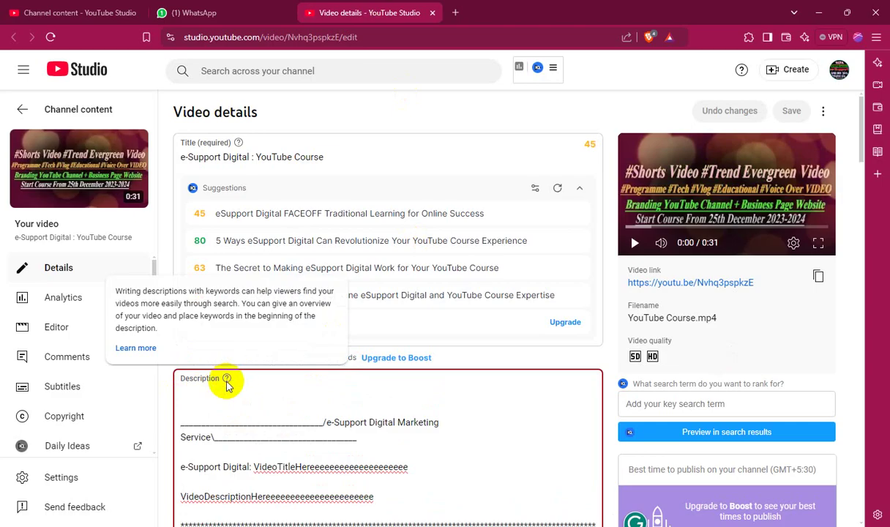
key("ctrl+v")
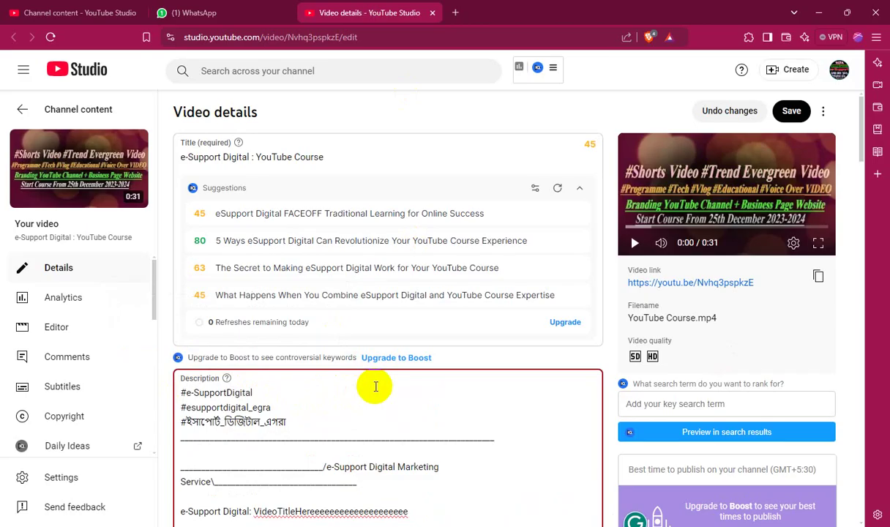
left_click(82, 9)
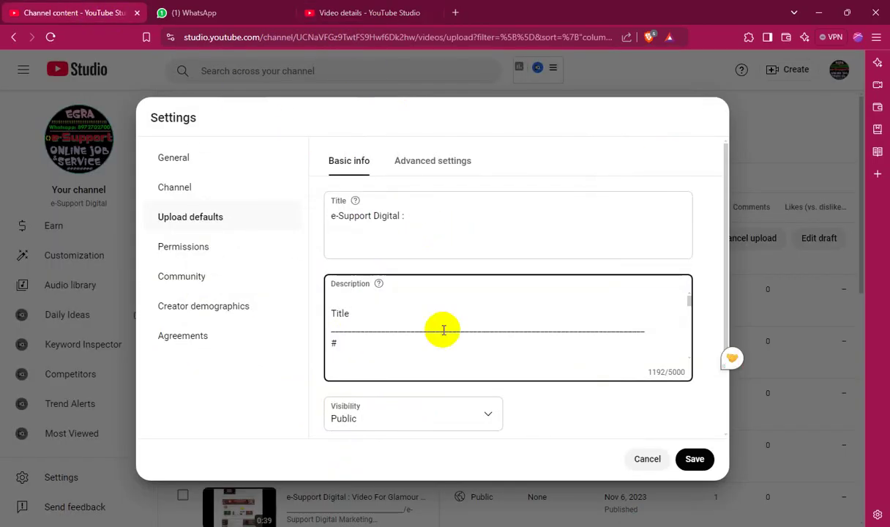
Cut the More Video Watching line and its playlist URL from the Upload defaults description.
scroll(444, 330, "down", 2)
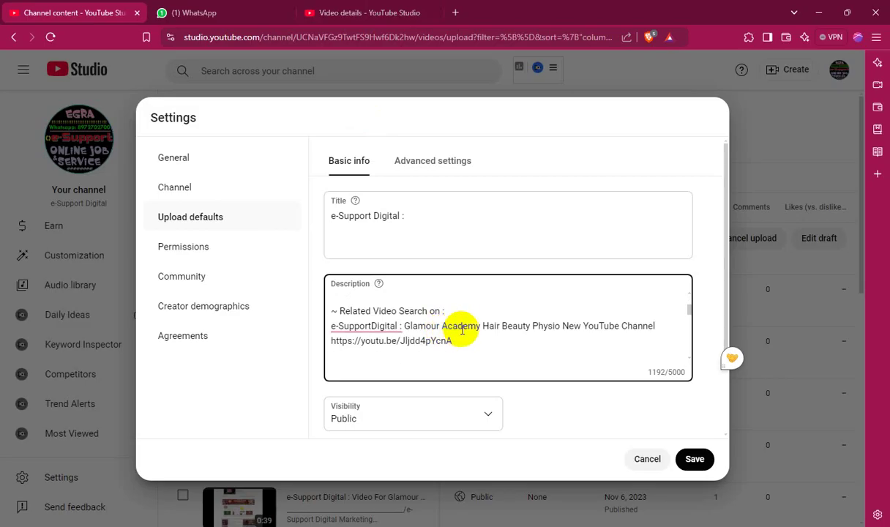
scroll(462, 331, "down", 2)
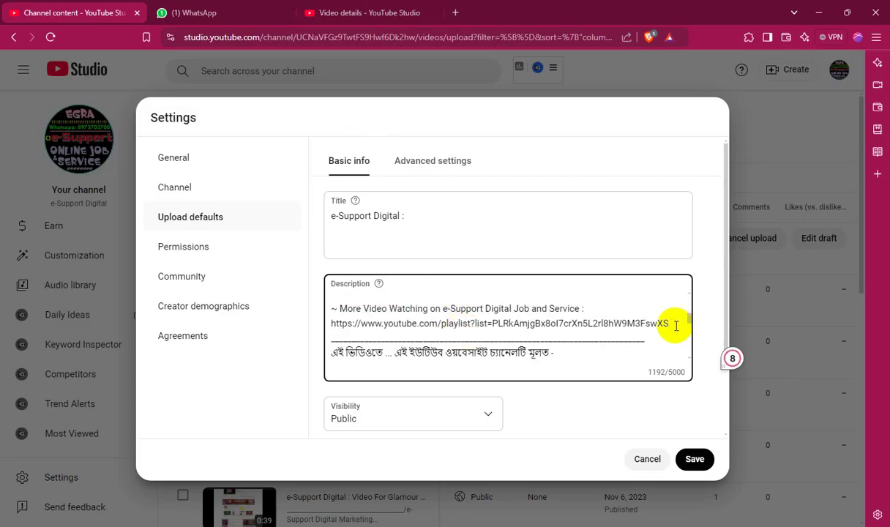
left_click_drag(670, 324, 318, 310)
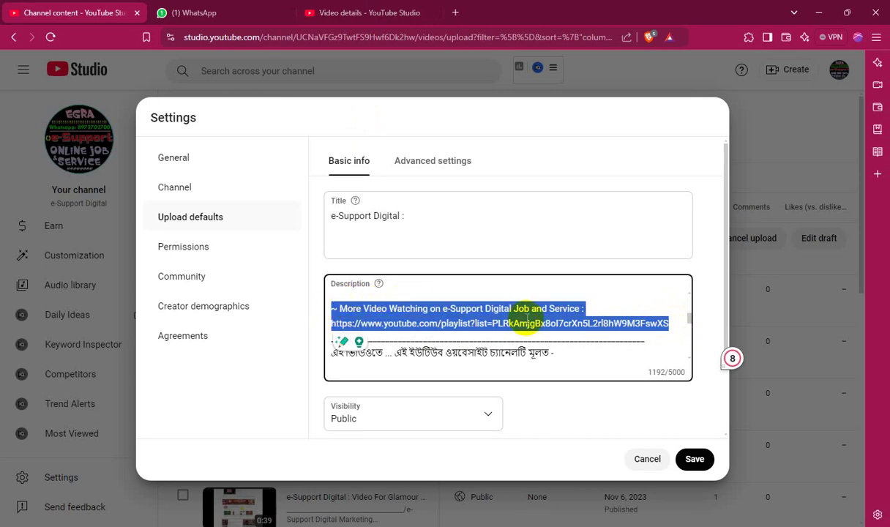
scroll(527, 319, "down", 1)
scroll(527, 320, "up", 1)
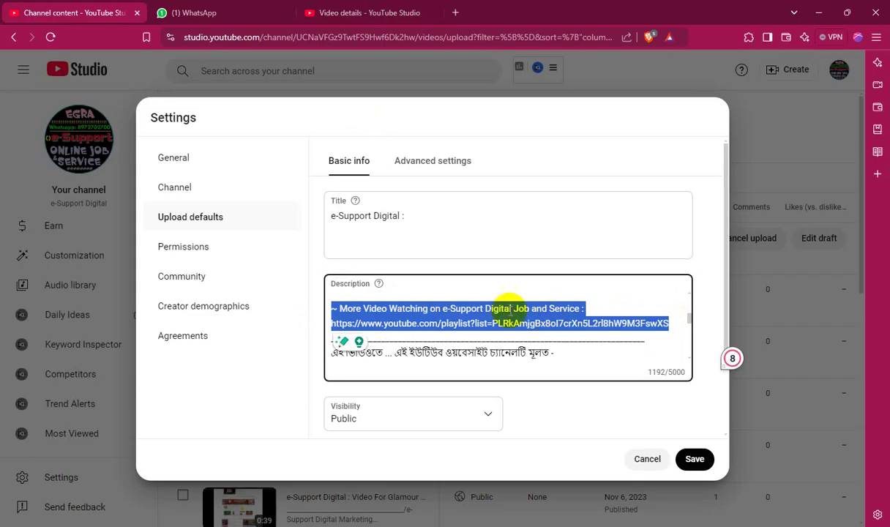
left_click(348, 308)
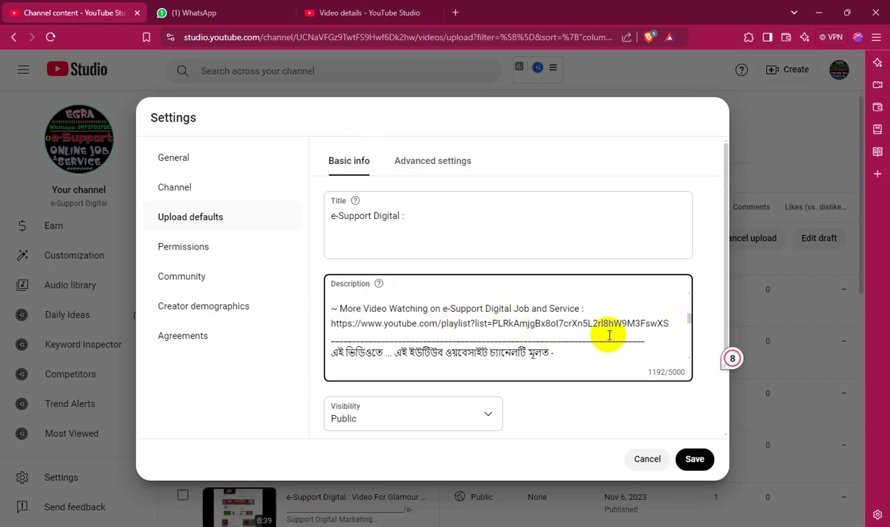
left_click(671, 322, "shift")
key("BackSpace")
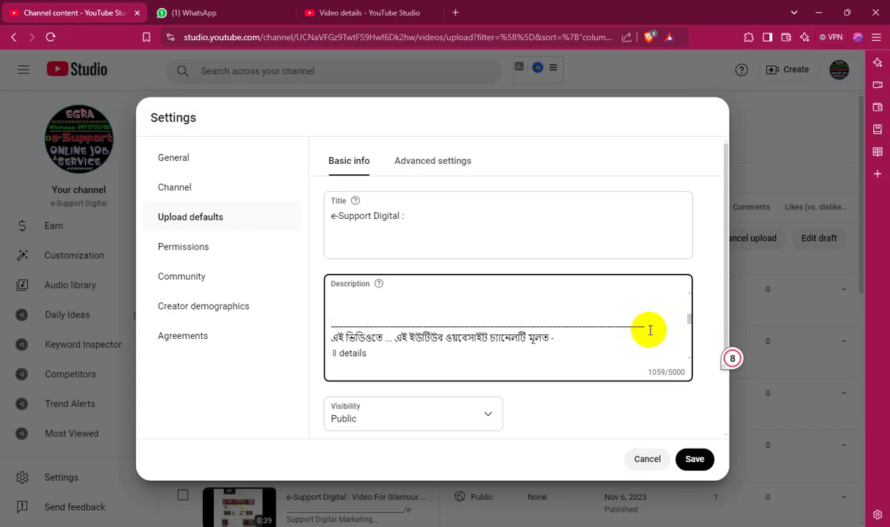
key("ctrl+z")
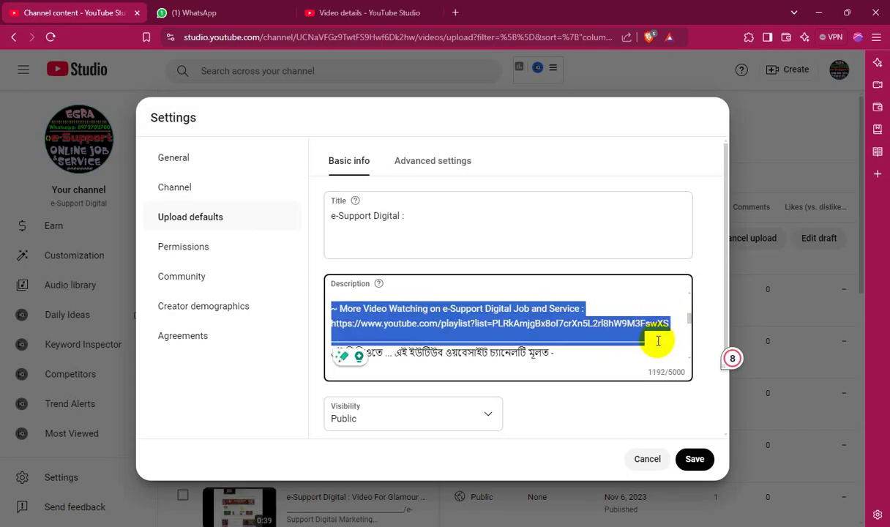
key("BackSpace")
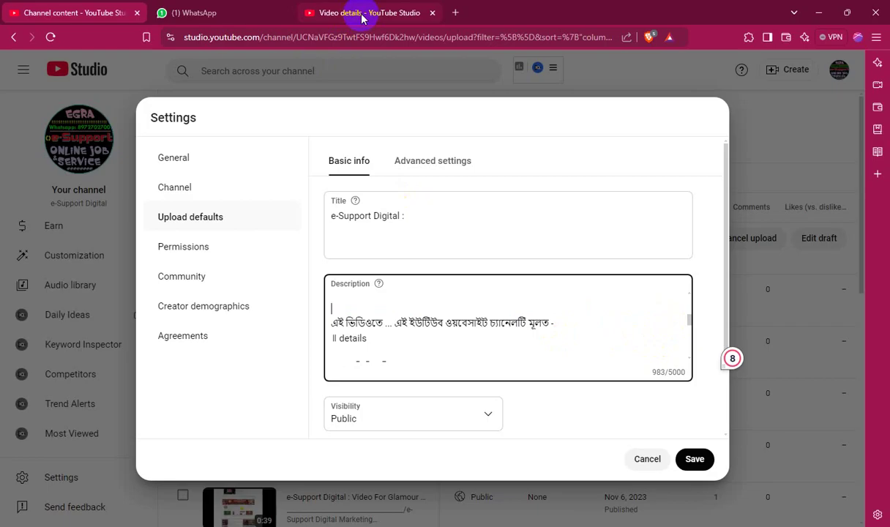
Paste the playlist line and URL below the VideoDescription placeholder in the video's description.
left_click(364, 15)
scroll(439, 374, "down", 2)
scroll(513, 358, "down", 3)
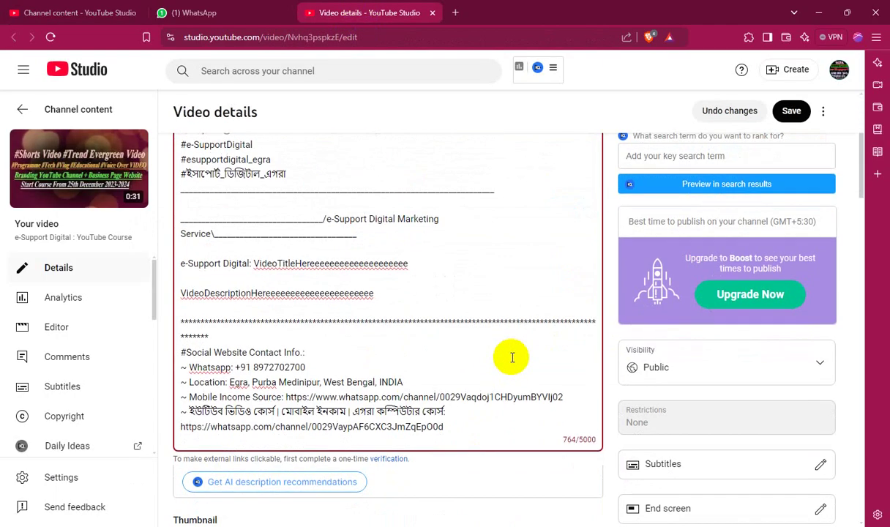
scroll(505, 358, "down", 1)
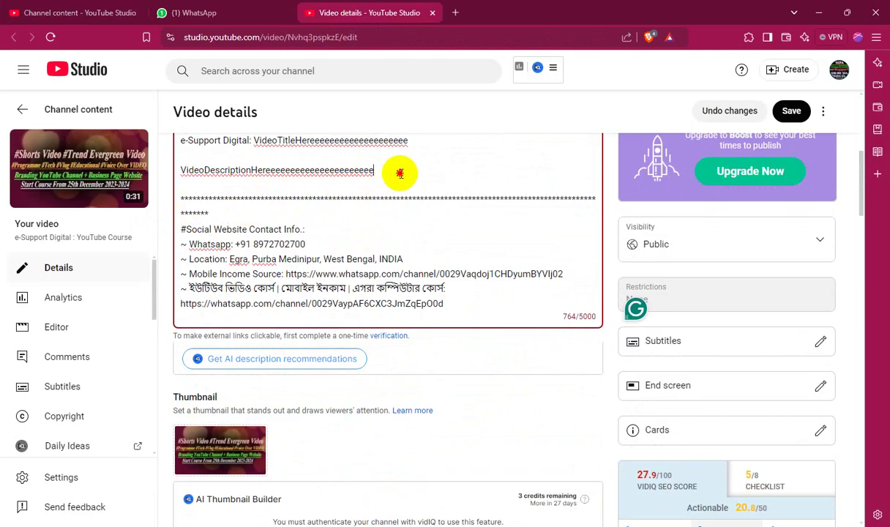
key("Return")
key("Return")
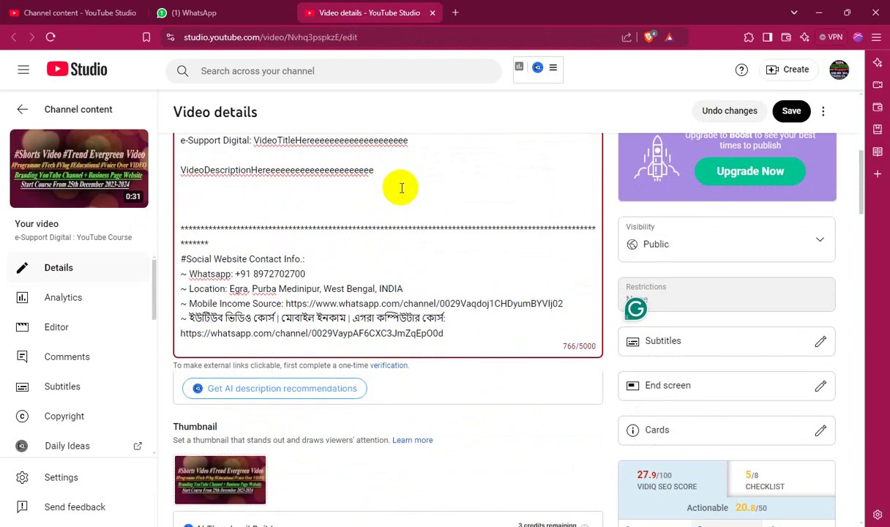
type("~ More Video Watching on e-Support Digital Job and Service : https://www.youtube.com/playlist?list=PLRkAmjgBx8oI7crXn5L2rl8hW9M3FswXS ___________________________________________________________________________")
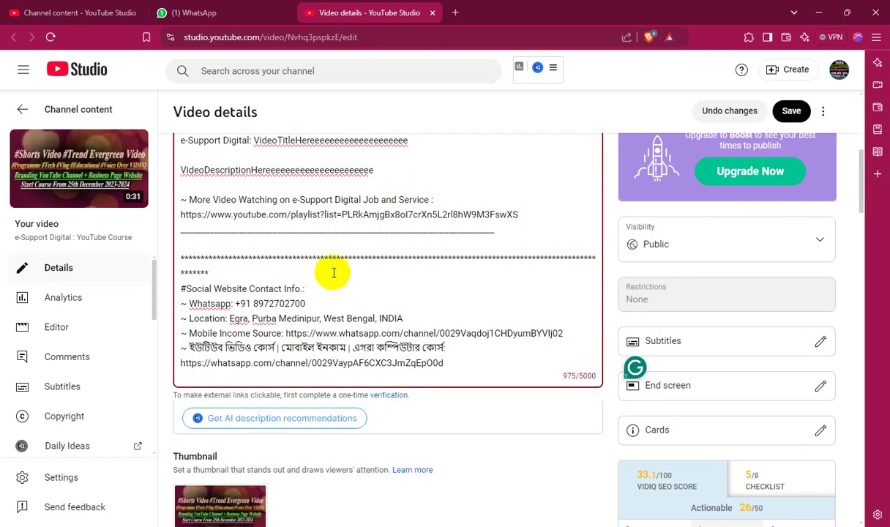
left_click(87, 13)
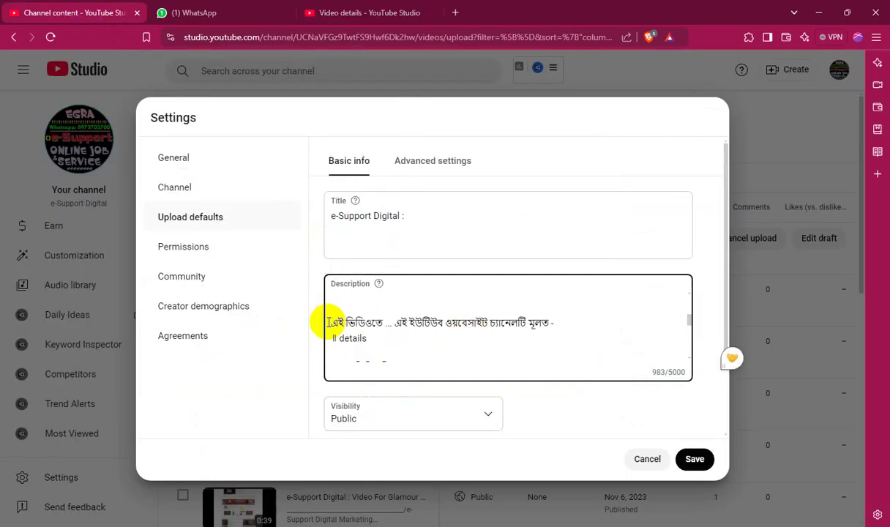
Cut the Bengali intro and details lines from the Upload defaults description.
scroll(388, 325, "down", 3)
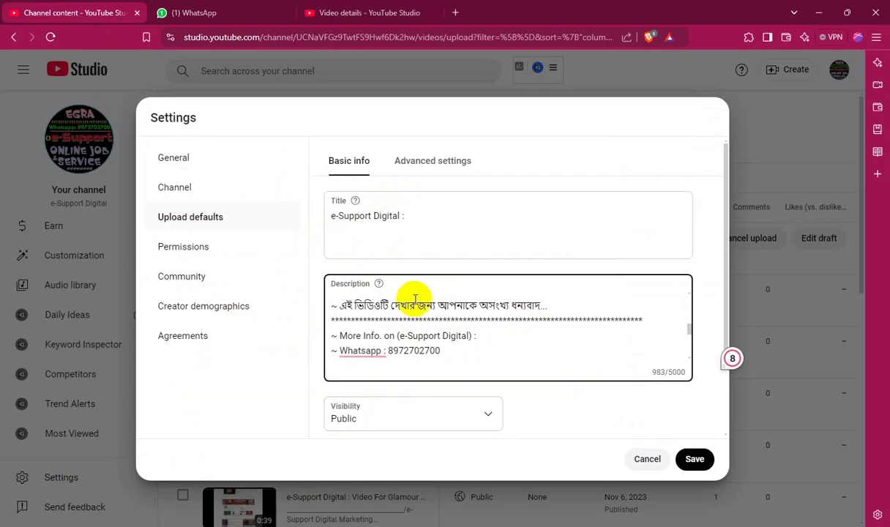
scroll(424, 311, "up", 3)
triple_click(377, 338)
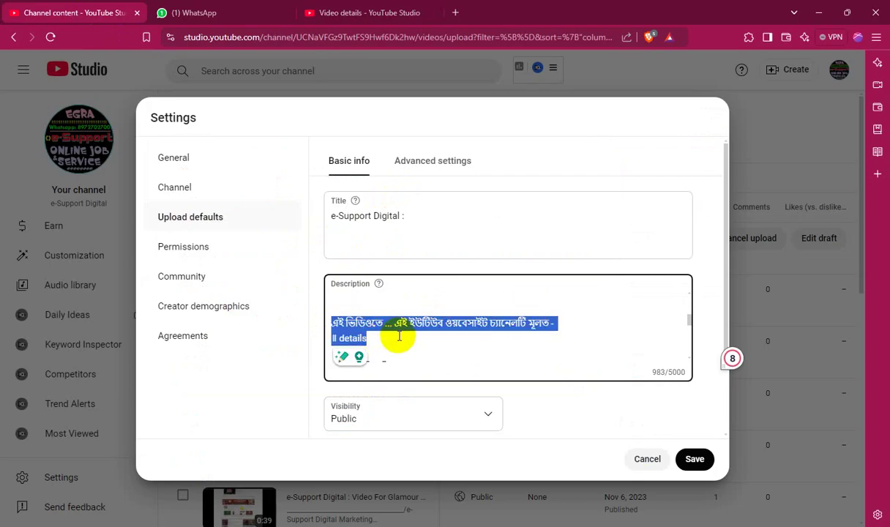
key("BackSpace")
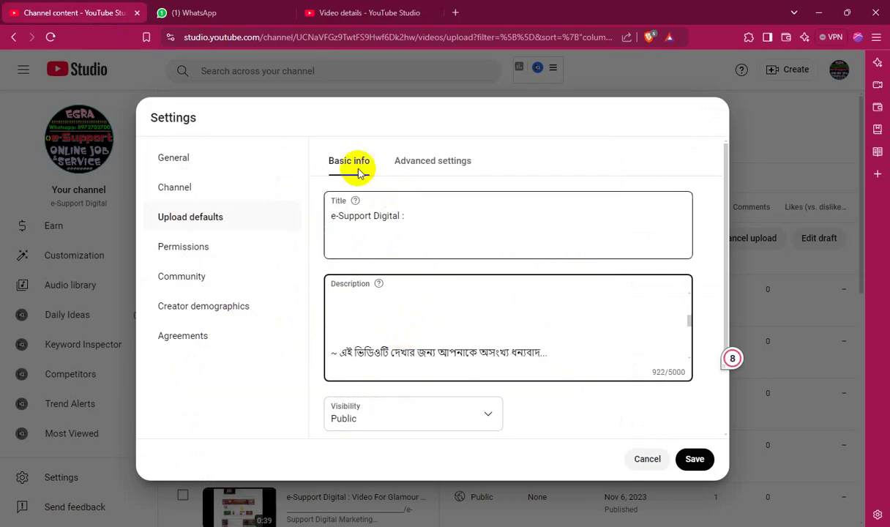
Paste the intro lines before the VideoDescription placeholder and replace ॥ with ~.
left_click(351, 13)
scroll(354, 308, "up", 4)
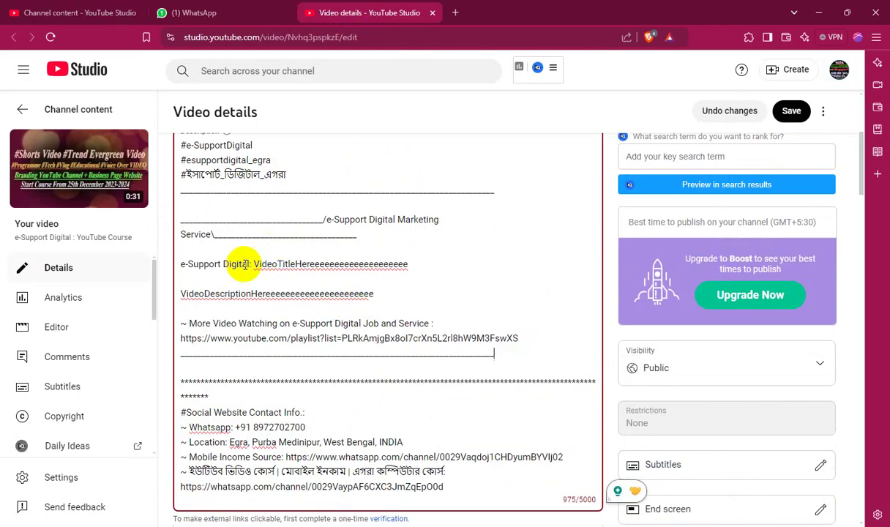
scroll(243, 265, "up", 1)
scroll(264, 279, "down", 3)
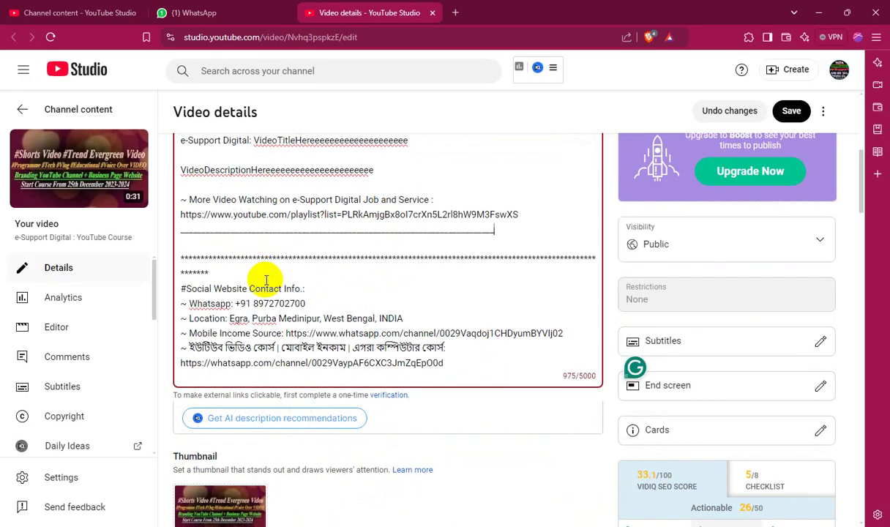
scroll(266, 279, "up", 3)
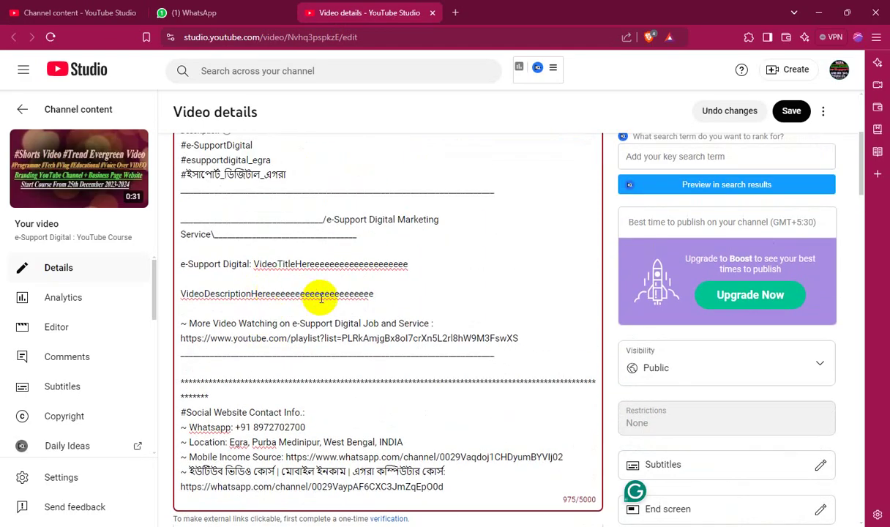
left_click(182, 294)
type("এই ভিডিওতে ... এই ইউটিউব ওয়েবসাইট চ্যানেলটি মূলত - ॥ details")
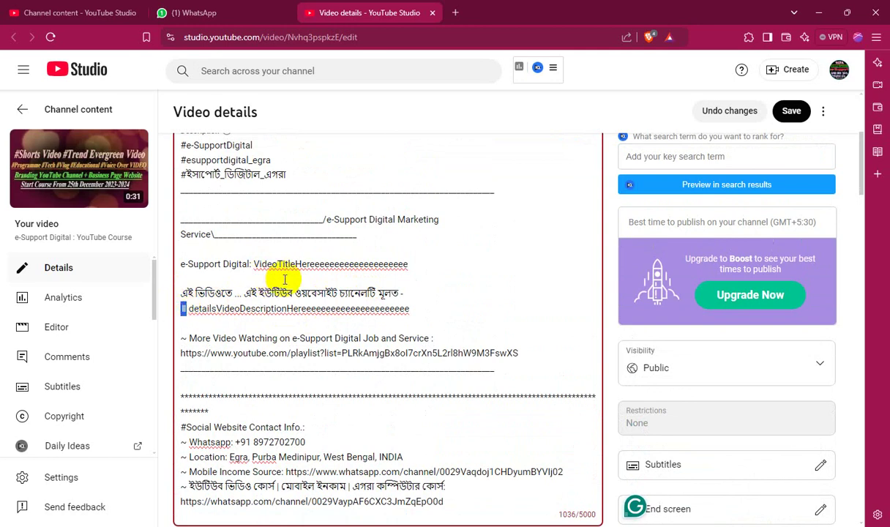
type("~")
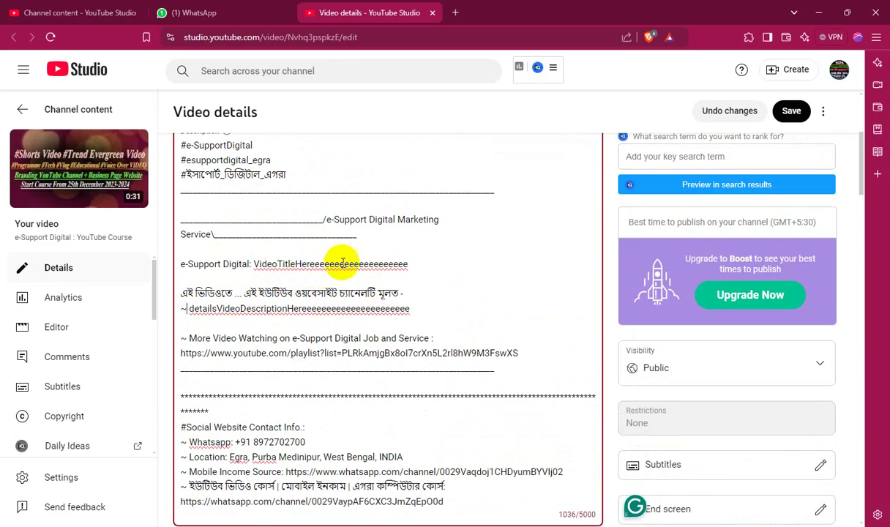
left_click(77, 13)
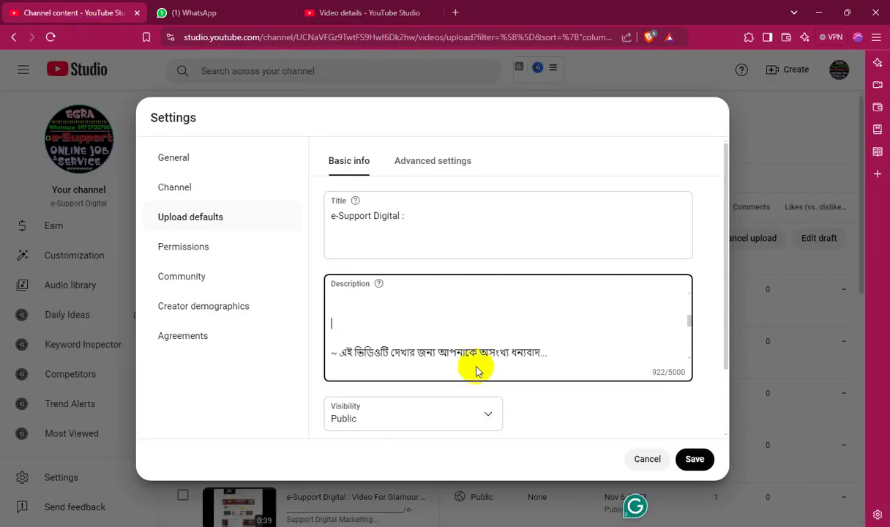
Select the Bengali thank-you line through its asterisk divider in Upload defaults and cut them.
left_click(532, 354)
left_click_drag(557, 353, 408, 336)
left_click(449, 337)
scroll(448, 340, "up", 2)
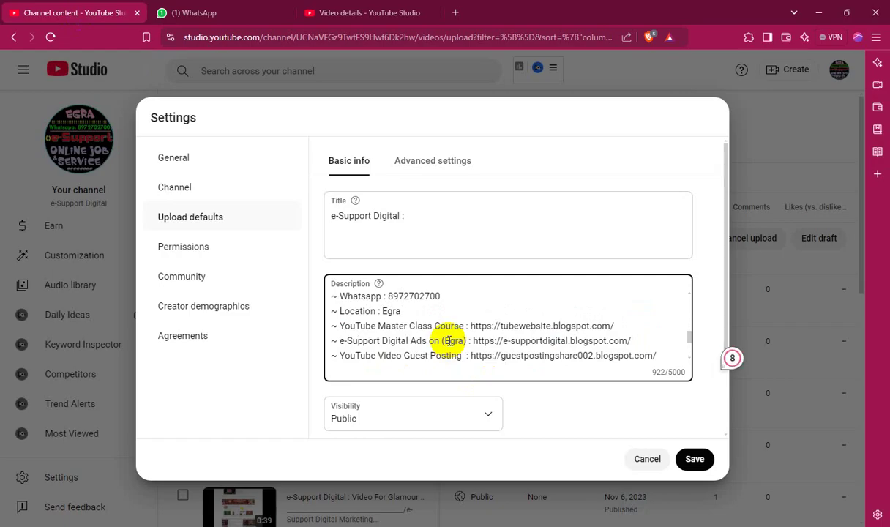
scroll(449, 340, "up", 2)
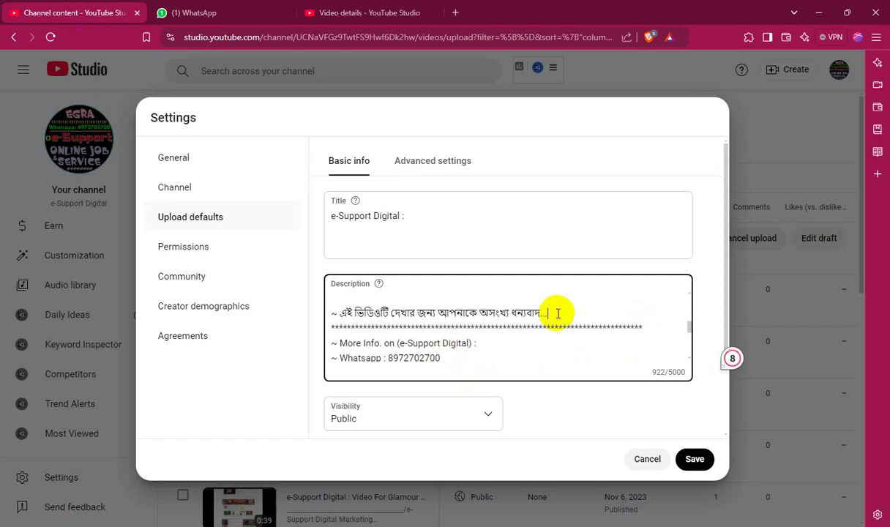
left_click(647, 326)
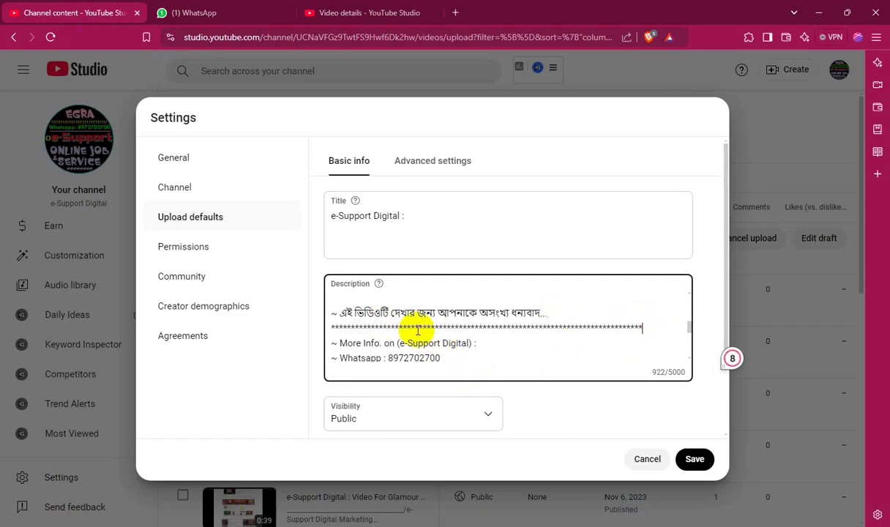
left_click(333, 315, "shift")
key("ctrl+c")
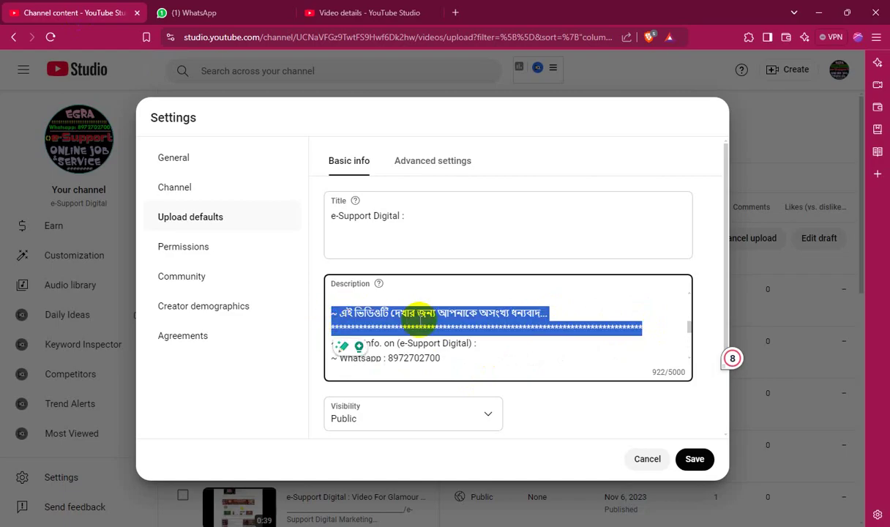
key("BackSpace")
Paste the thank-you line and divider on a new line after the final WhatsApp link.
left_click(335, 14)
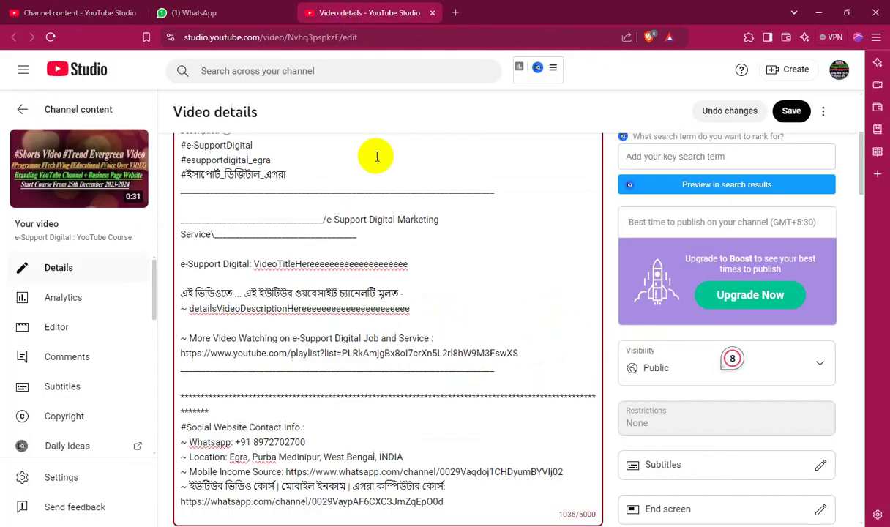
scroll(430, 375, "down", 2)
scroll(430, 376, "down", 1)
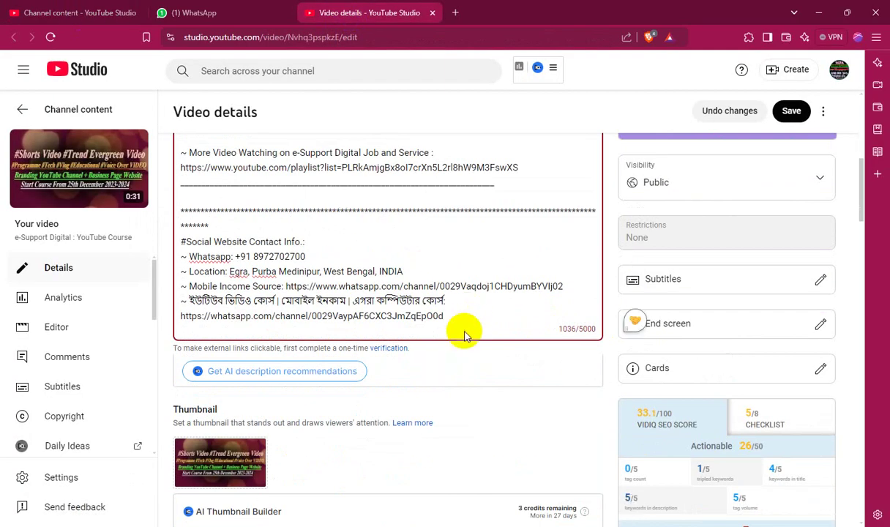
left_click(465, 332)
key("Return")
key("ctrl+v")
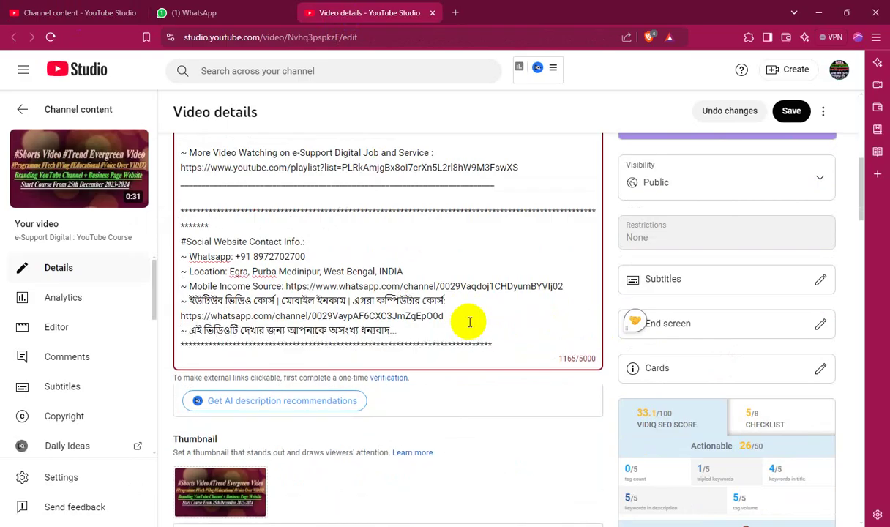
Frame the thank-you line with full-width asterisk dividers above and below.
double_click(247, 211)
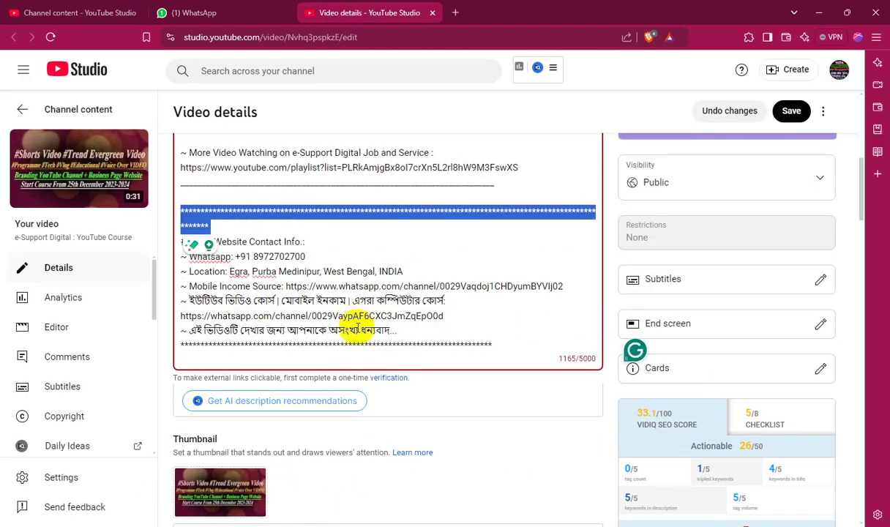
left_click(467, 314)
key("Return")
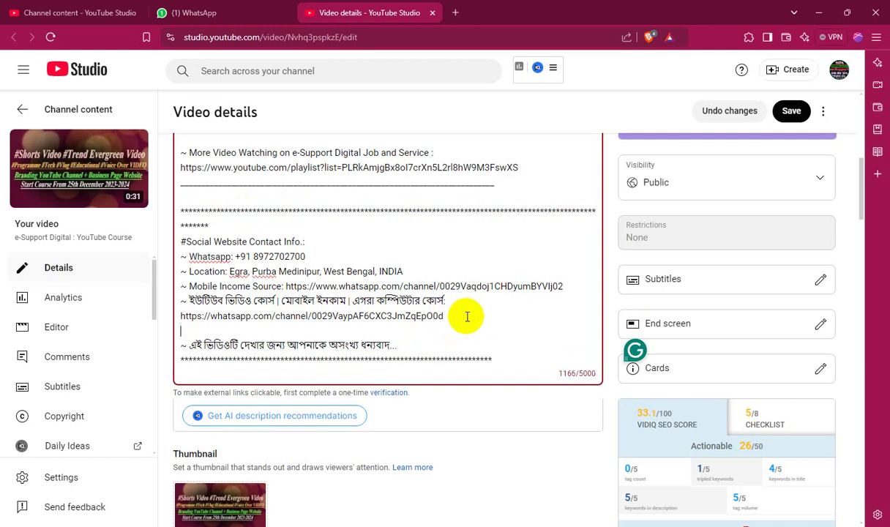
type("***************************************************************************************************************")
key("Delete")
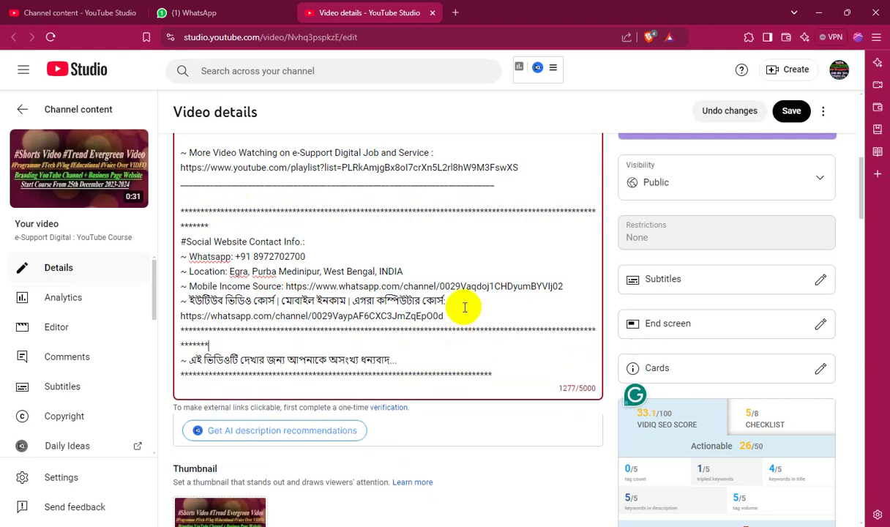
triple_click(441, 374)
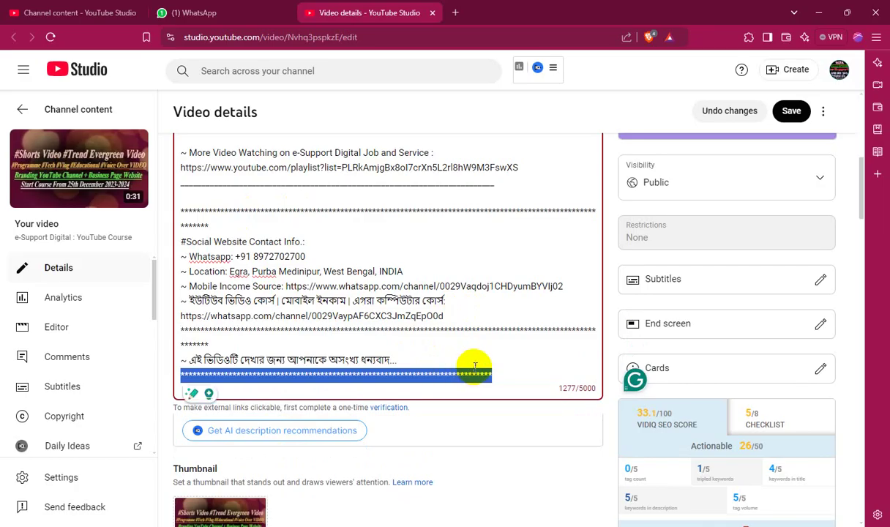
type("**************************************************************************************************************")
key("BackSpace")
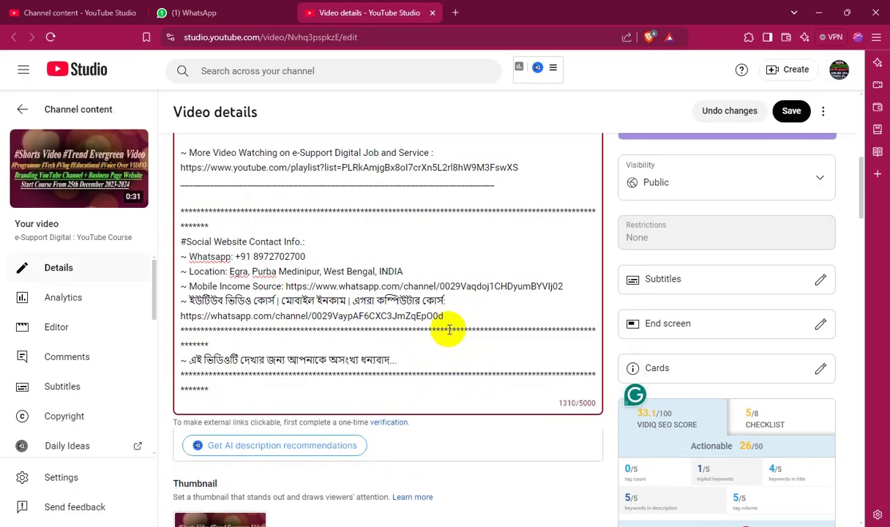
scroll(432, 315, "up", 2)
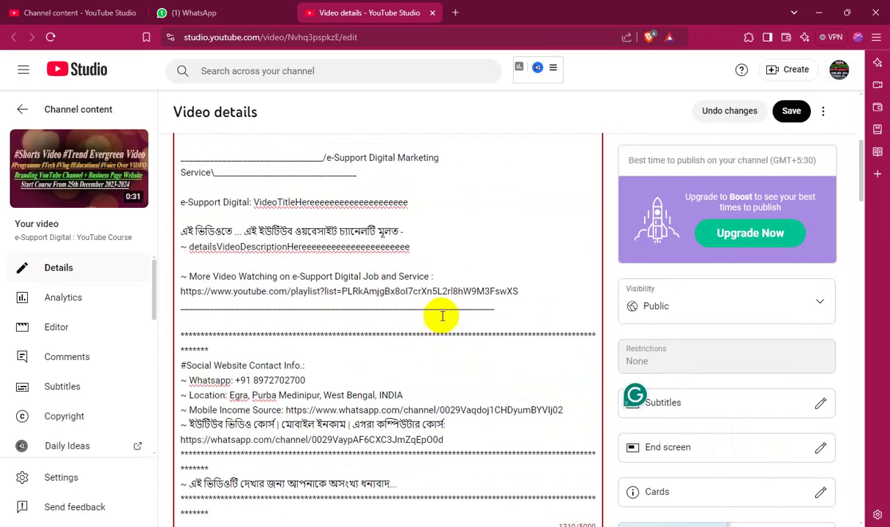
Cancel the Settings dialog and confirm OK to discard the upload-default edits.
left_click(57, 13)
scroll(492, 318, "down", 2)
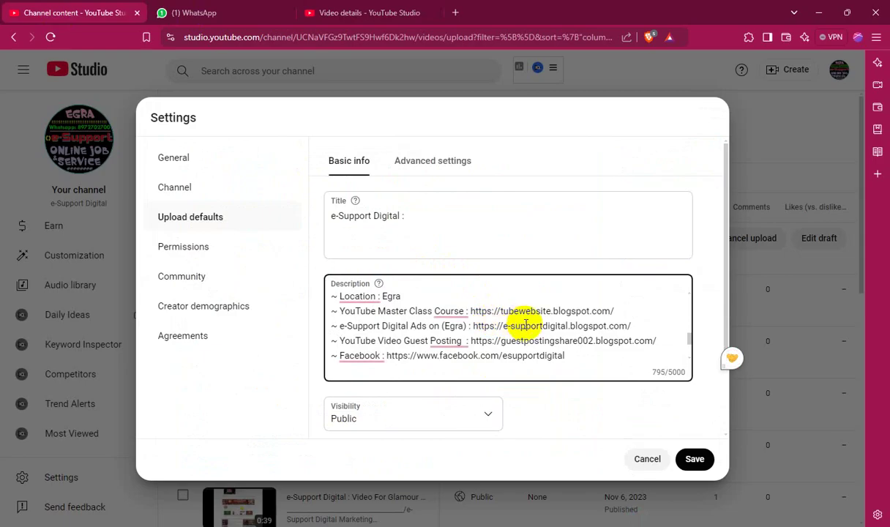
scroll(529, 324, "down", 2)
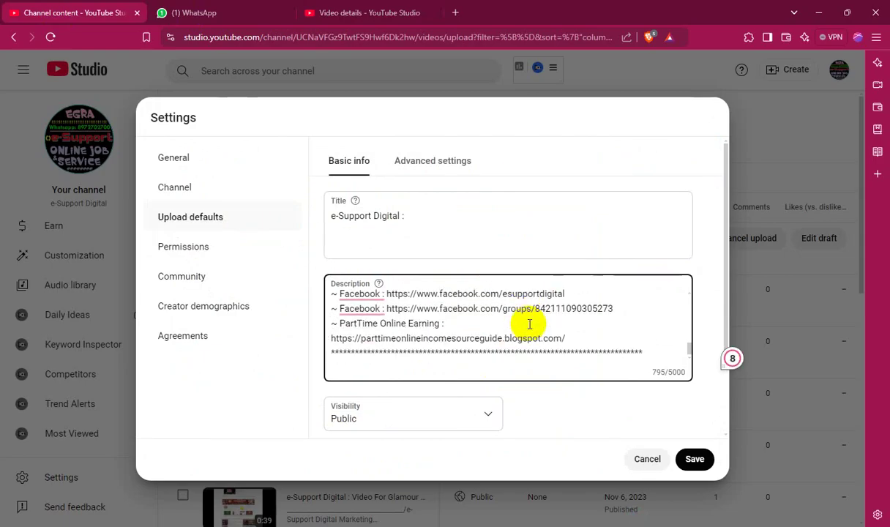
scroll(529, 325, "up", 5)
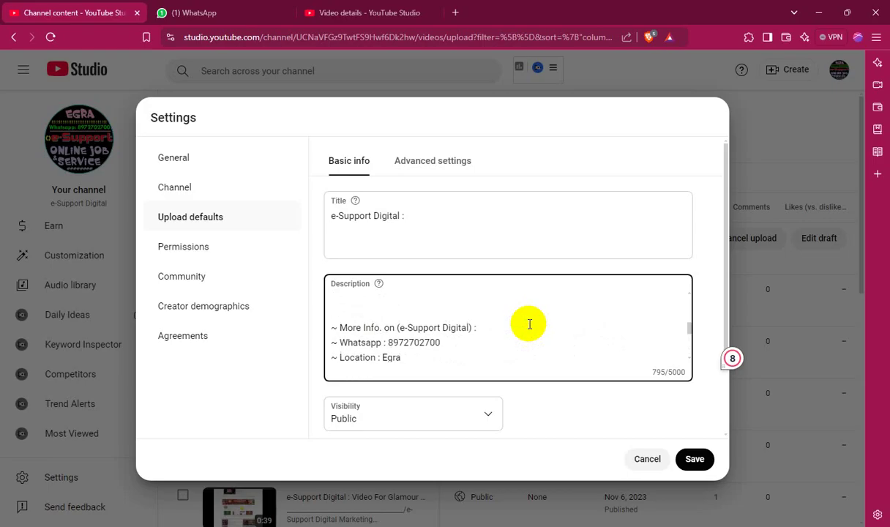
scroll(530, 325, "up", 2)
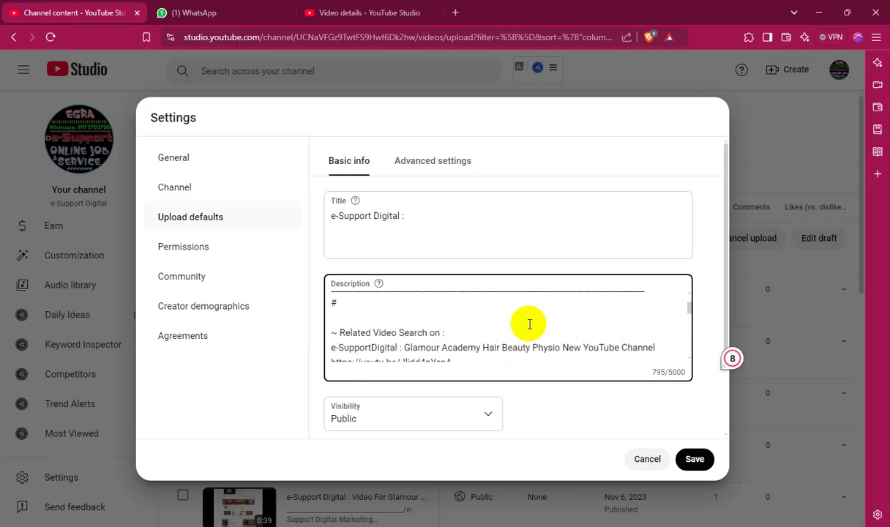
scroll(529, 324, "down", 2)
scroll(529, 324, "up", 2)
scroll(529, 324, "up", 2)
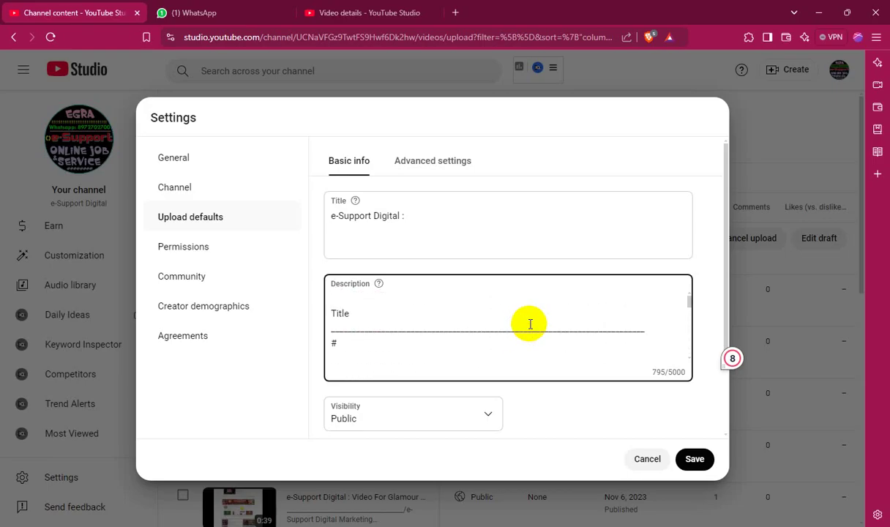
left_click(398, 15)
scroll(487, 278, "down", 5)
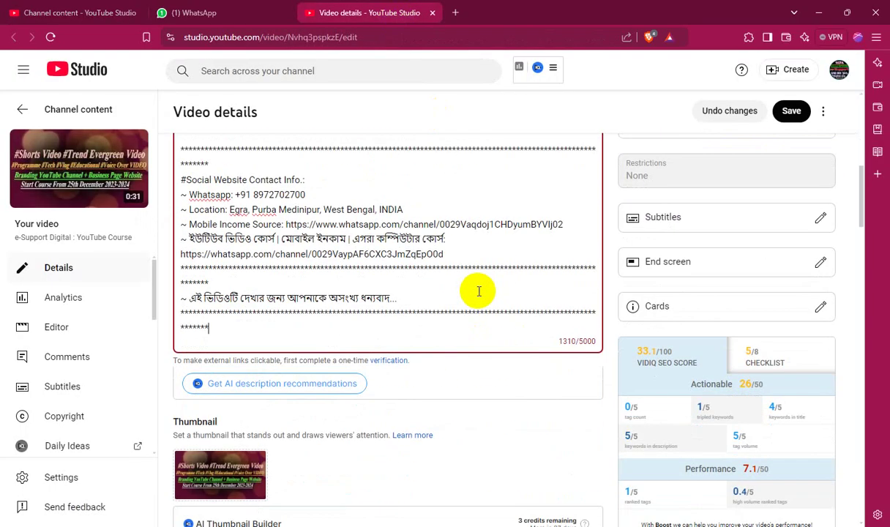
scroll(478, 292, "up", 6)
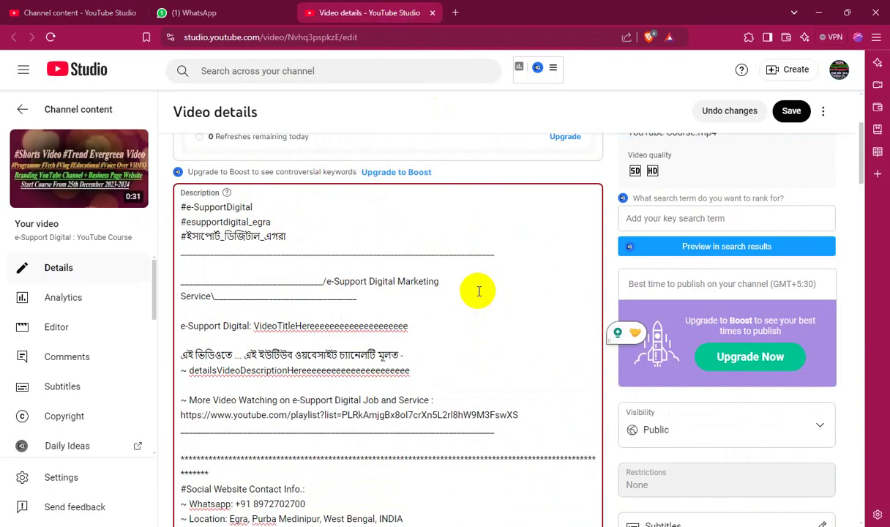
scroll(479, 291, "down", 2)
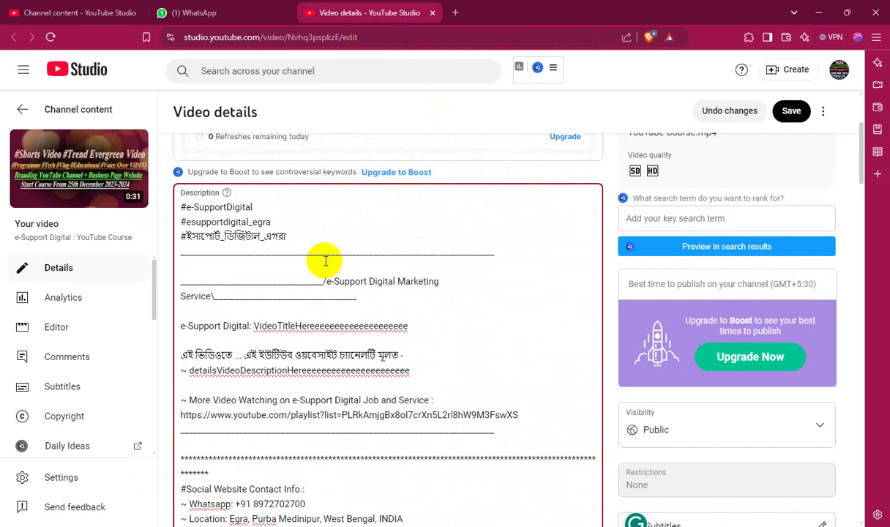
left_click(88, 13)
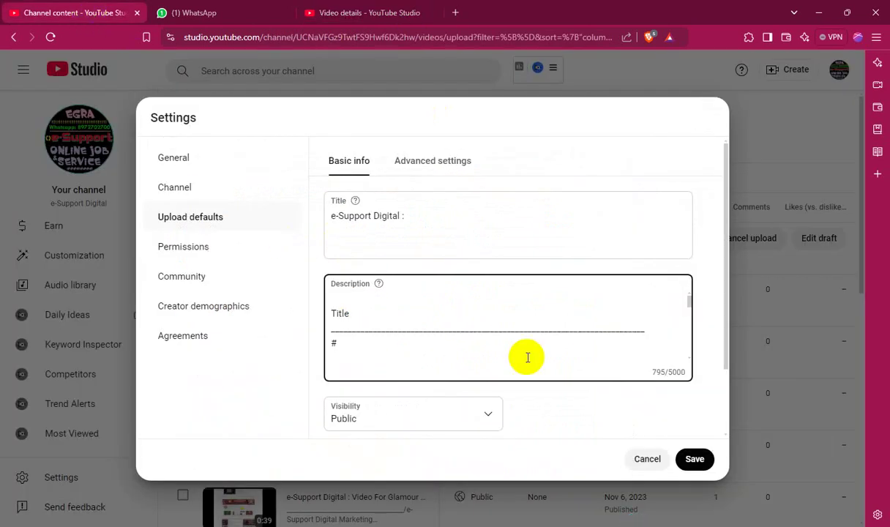
left_click(645, 460)
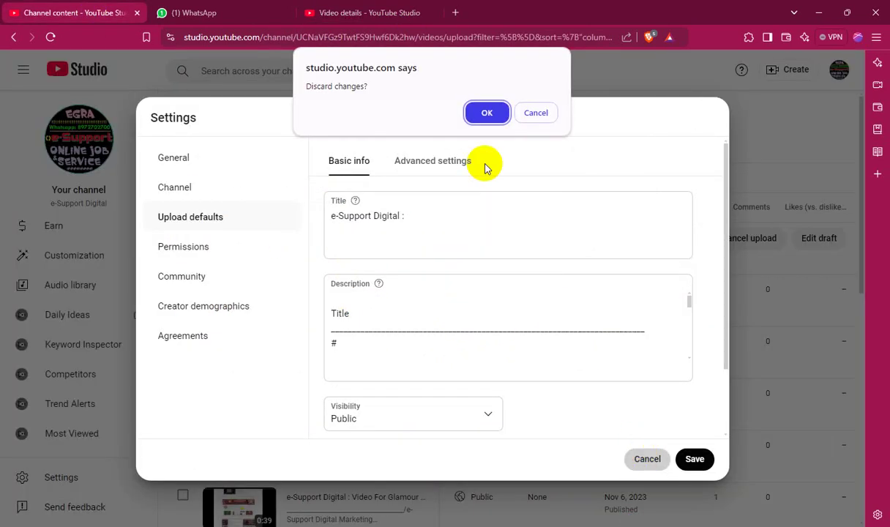
left_click(485, 111)
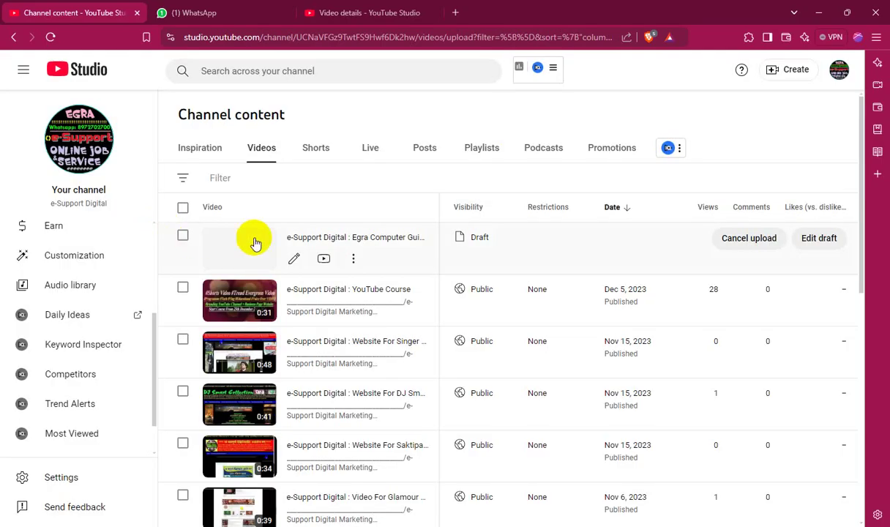
Copy 'Egra Computer Guide_এগরা কম্পিউটার গাইড' from the draft's title and return to YouTube Course details.
left_click(295, 257)
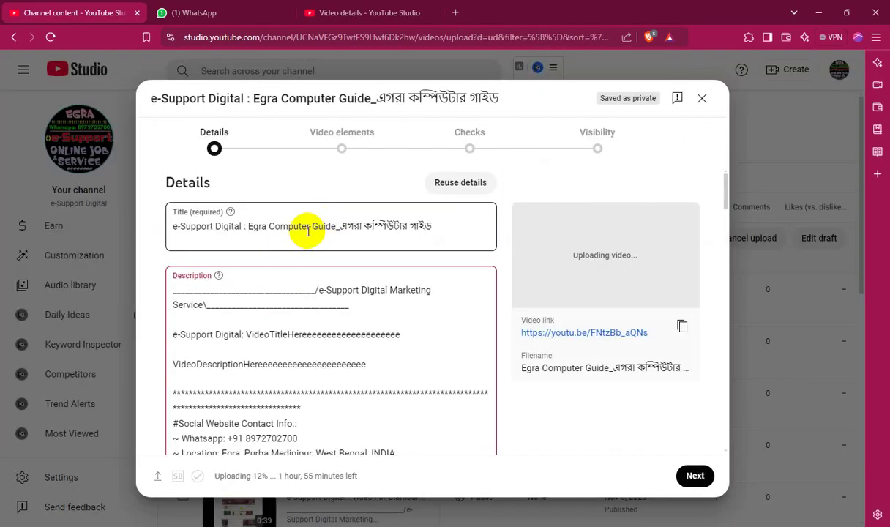
left_click(248, 226)
left_click_drag(249, 226, 435, 228)
key("ctrl+c")
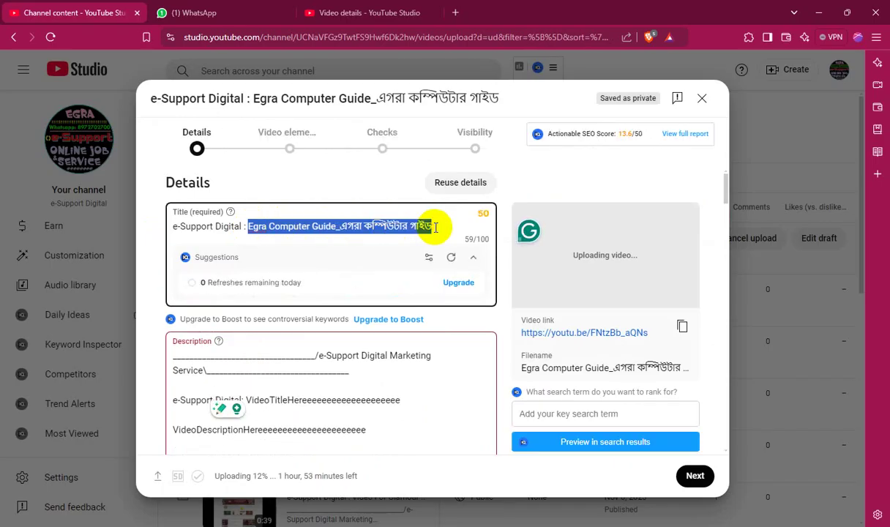
right_click(347, 236)
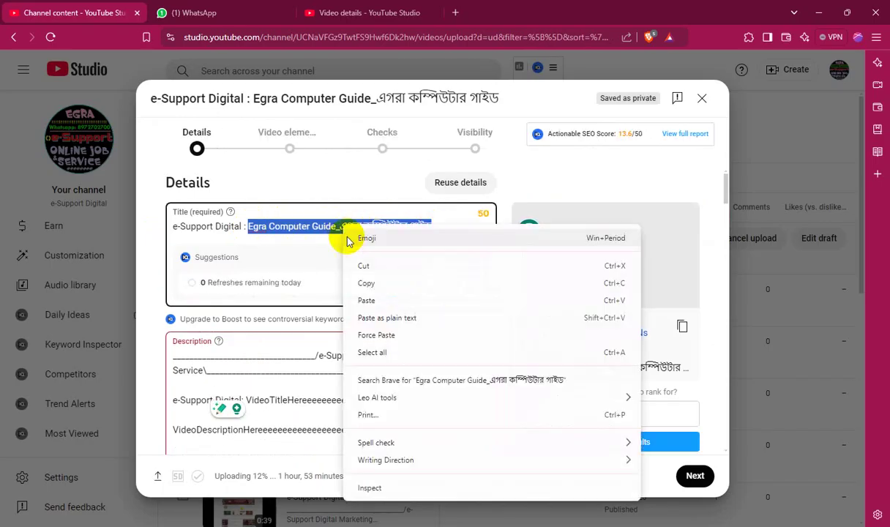
left_click(366, 283)
left_click(351, 12)
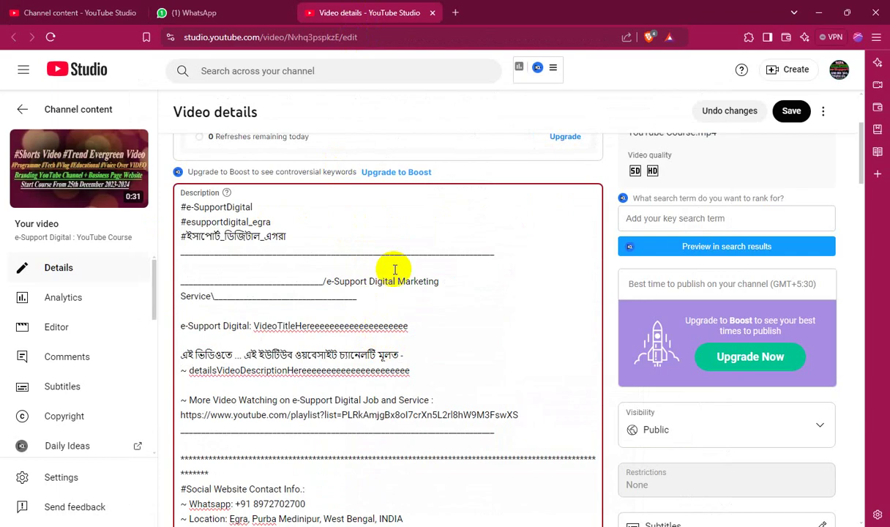
Add '~ Egra Computer Guide (এগরা কম্পিউটার গাইড)' on a new line below the hashtags.
left_click(302, 236)
key("Return")
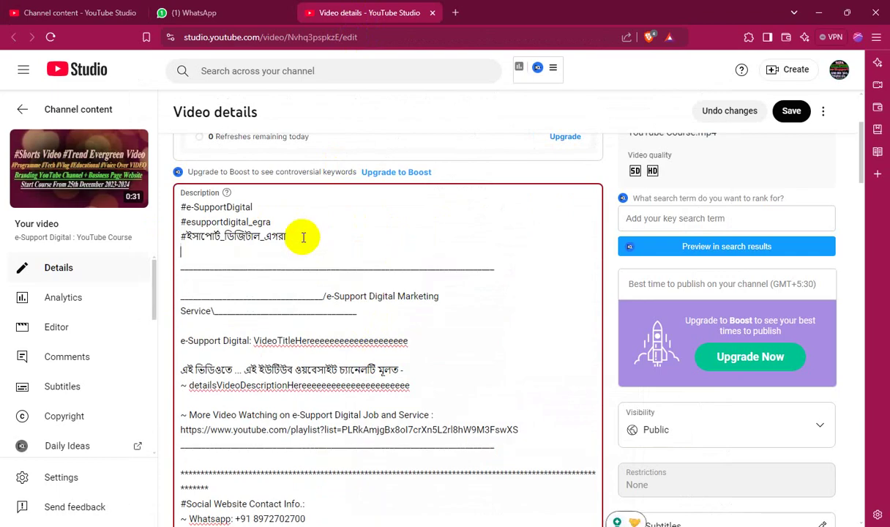
key("ctrl+v")
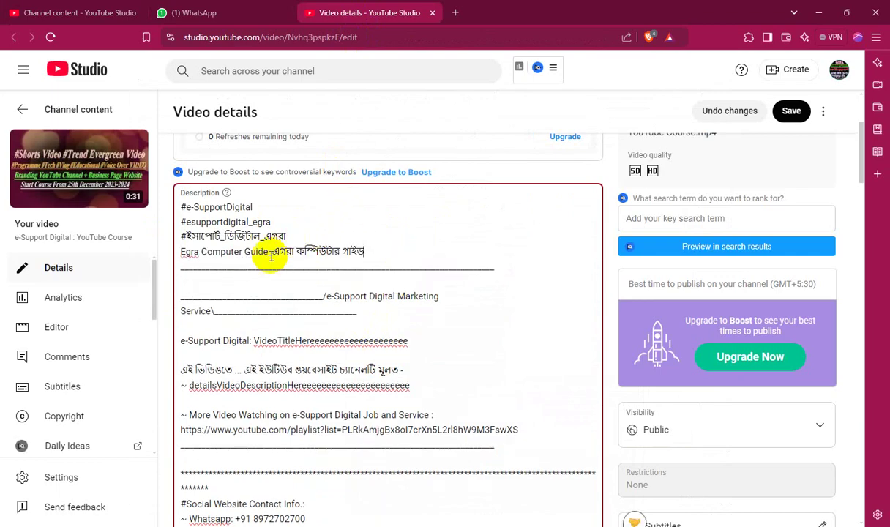
left_click(276, 256)
key("BackSpace")
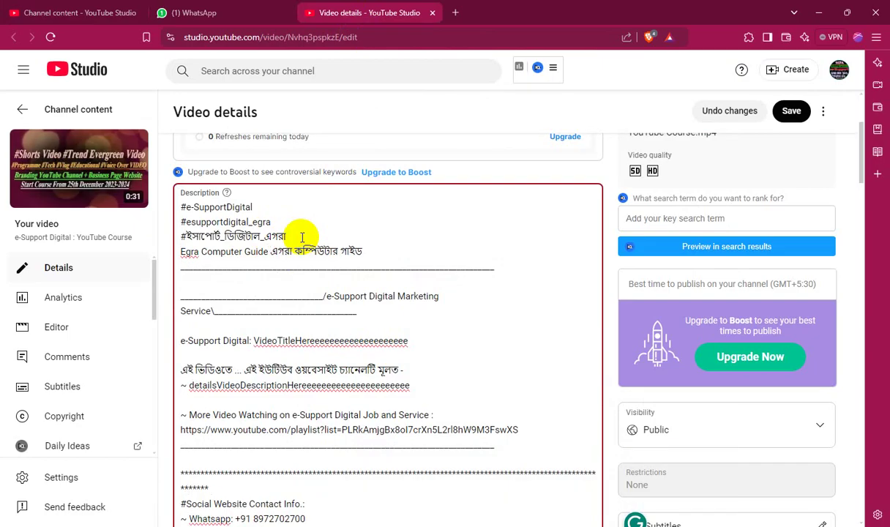
type("(")
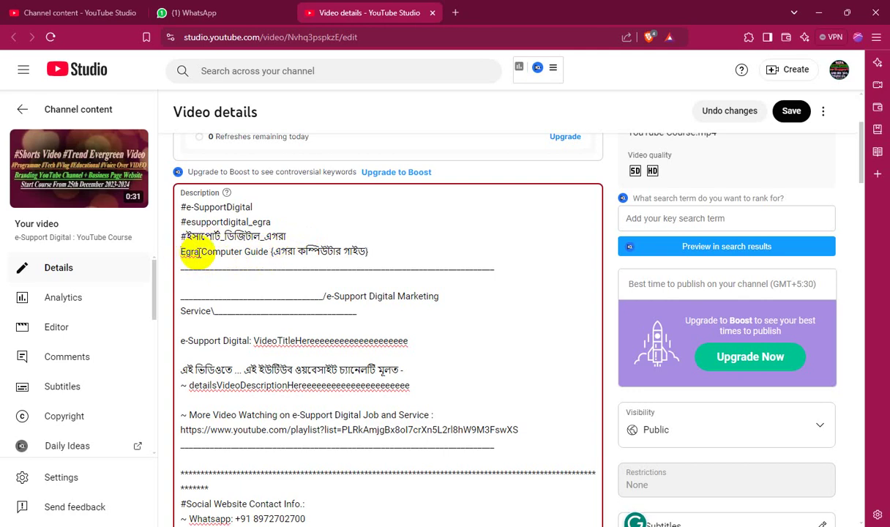
type("~")
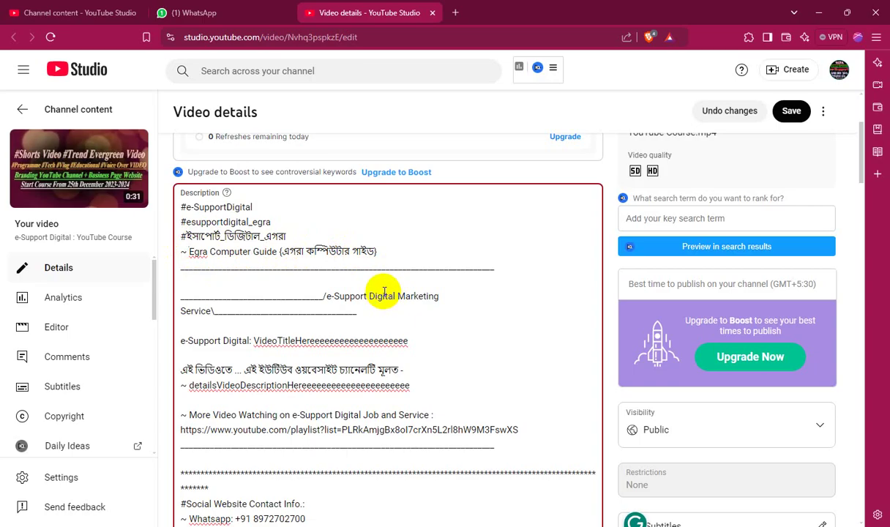
Delete the e-Support Digital Marketing Service banner line and the leftover empty lines.
left_click_drag(356, 312, 185, 297)
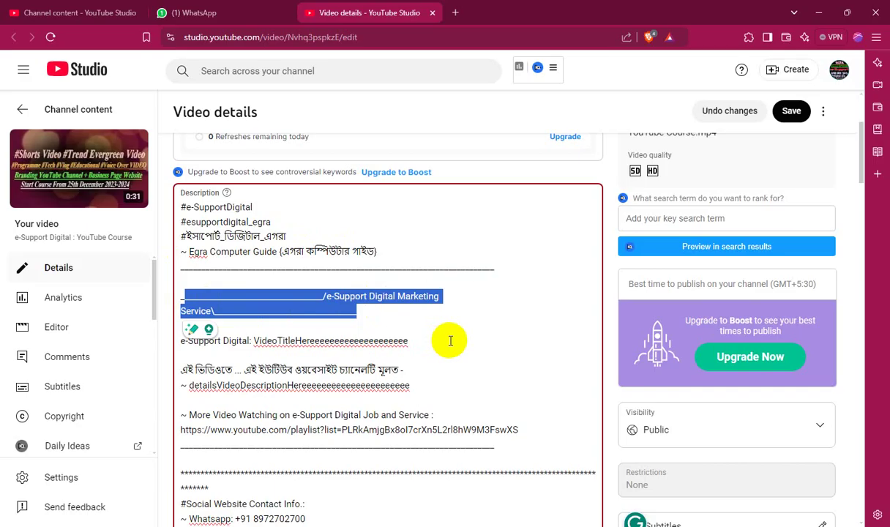
key("BackSpace")
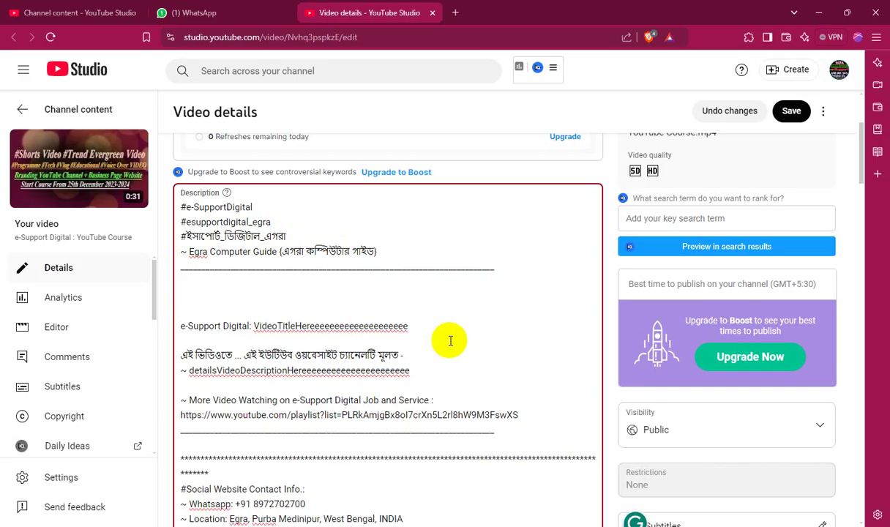
key("BackSpace")
key("BackSpace")
scroll(449, 337, "up", 1)
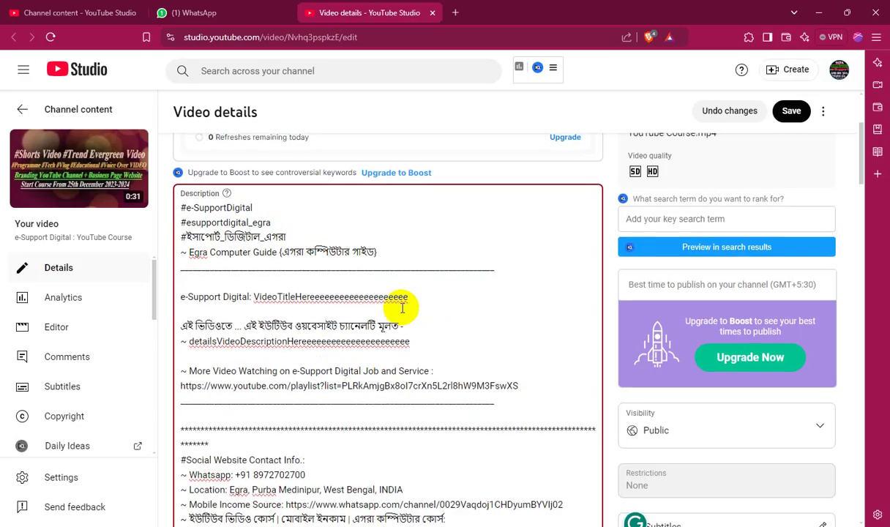
left_click(181, 269)
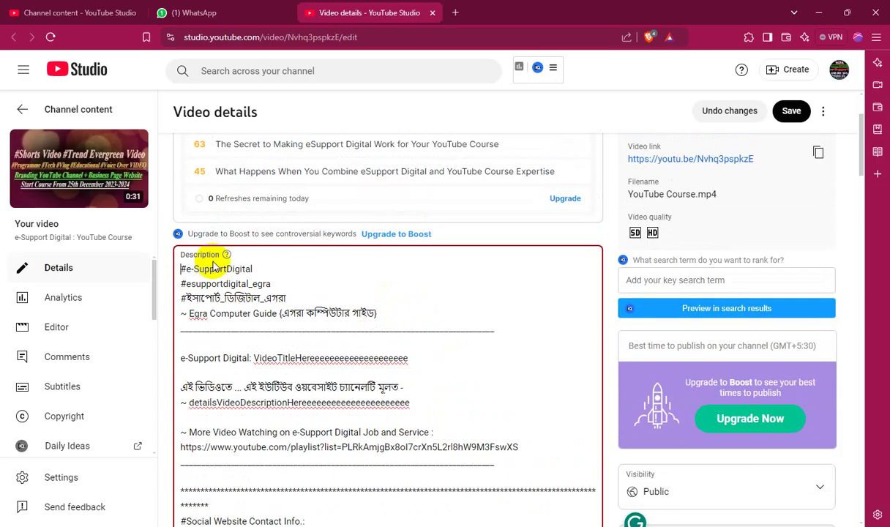
Repair the first hashtag back to #e-SupportDigital after the unwanted #edit suggestion.
left_click(454, 291)
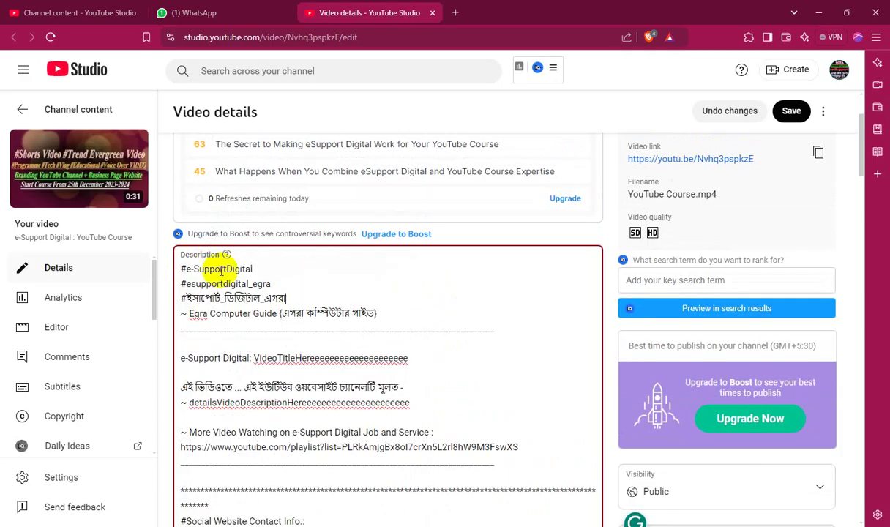
left_click(183, 269)
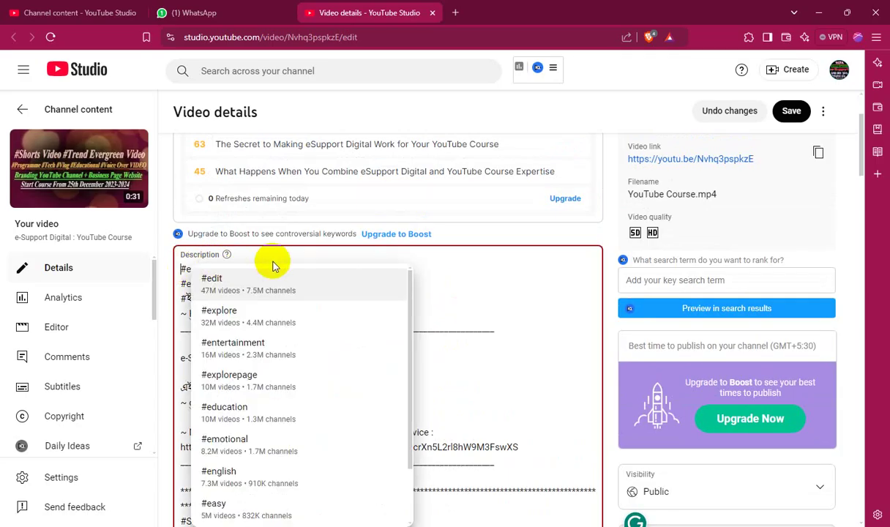
left_click(273, 268)
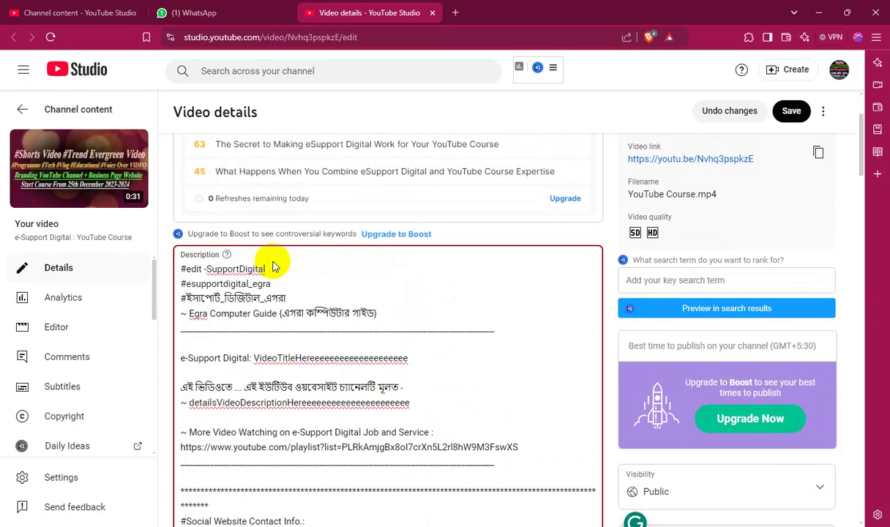
key("Return")
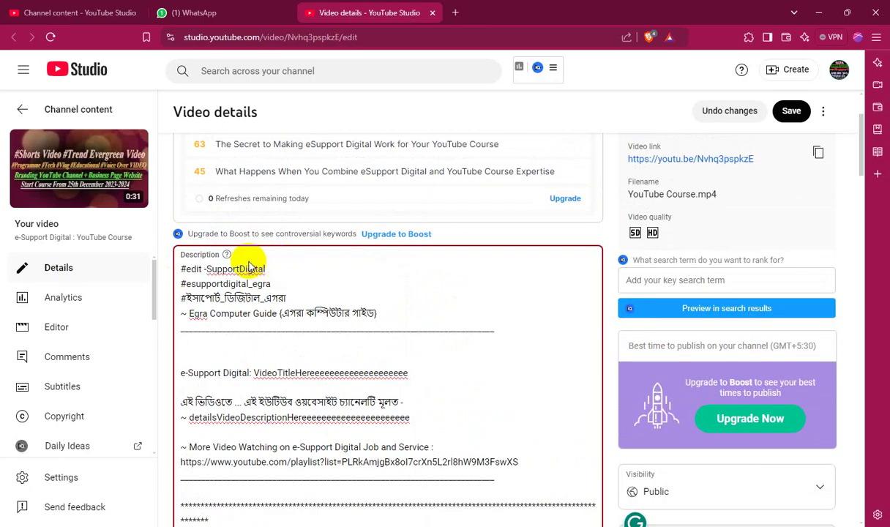
key("Return")
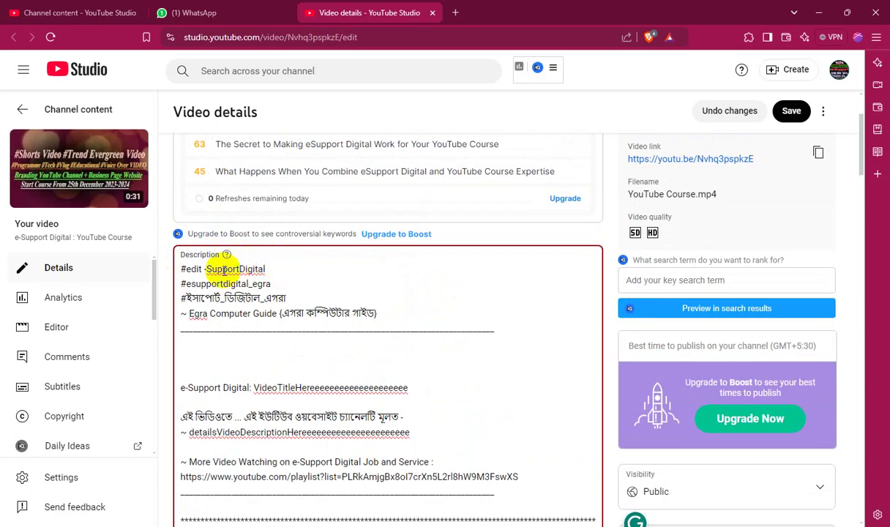
left_click(205, 268)
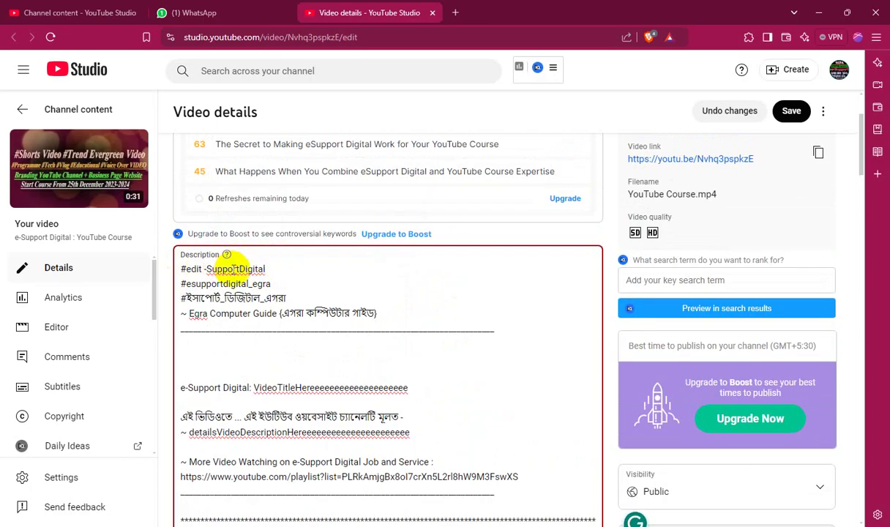
key("BackSpace")
key("BackSpace")
key("BackSpace")
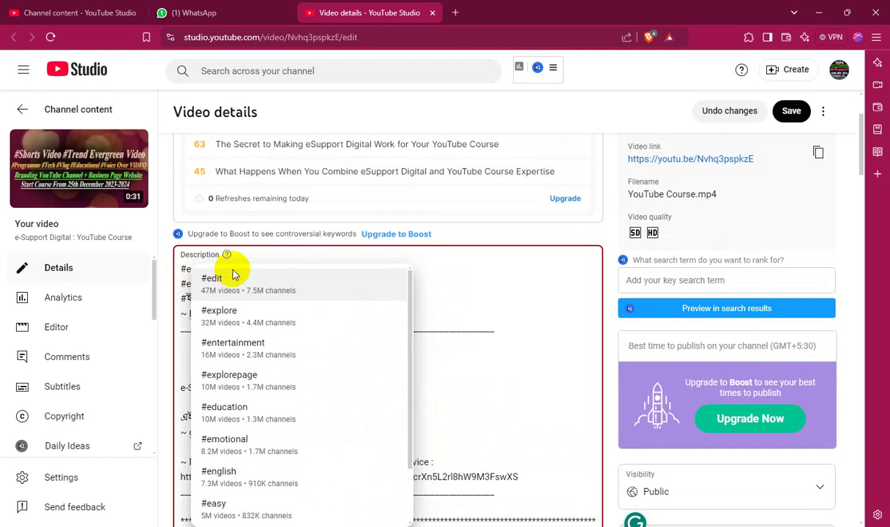
left_click(520, 356)
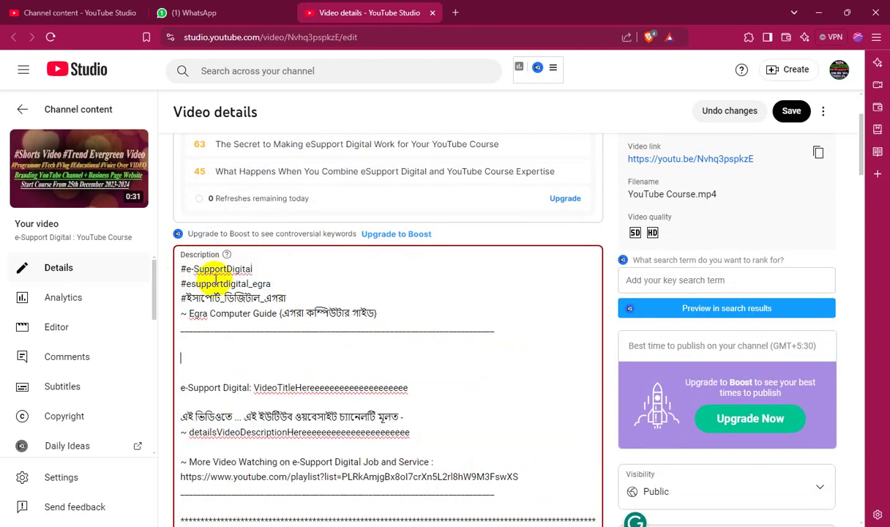
left_click(186, 270)
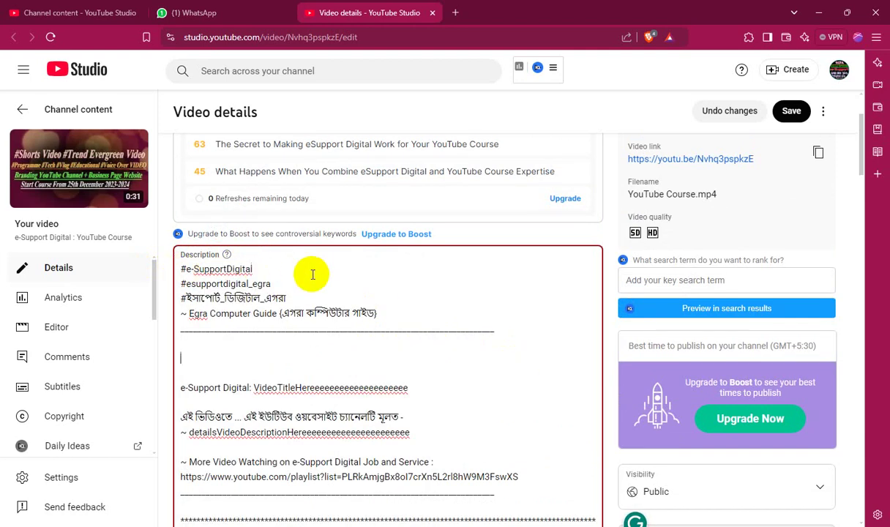
type("dit")
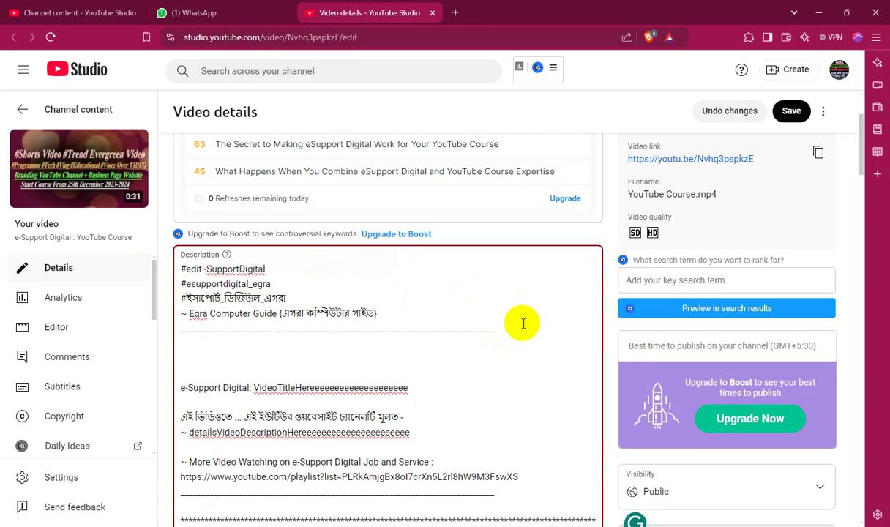
double_click(192, 270)
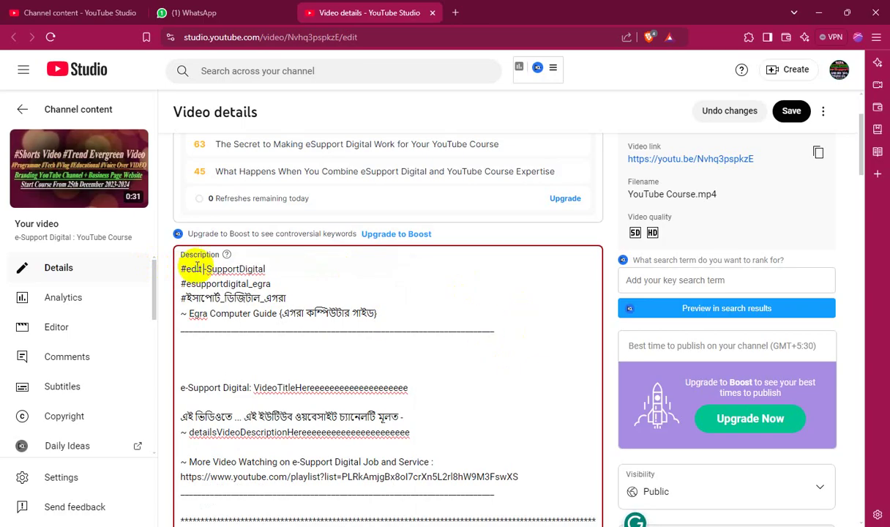
type("e")
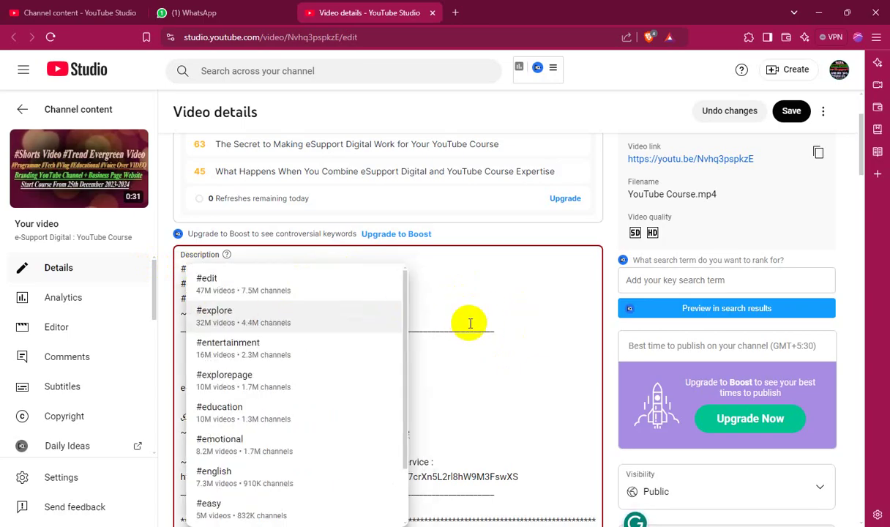
left_click(185, 269)
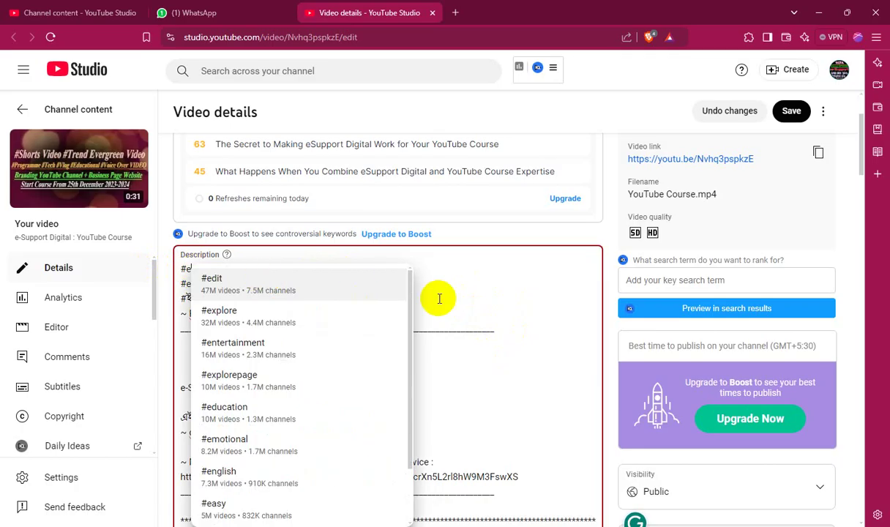
left_click(488, 320)
left_click(292, 265)
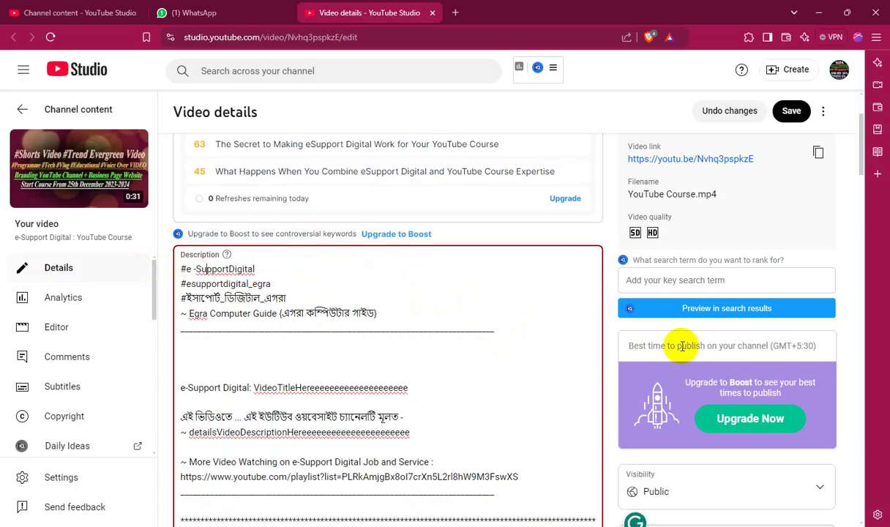
key("BackSpace")
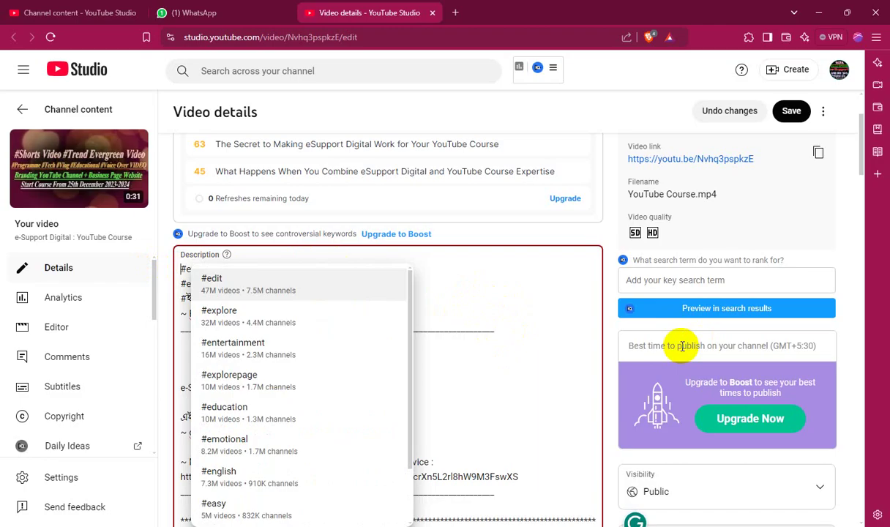
key("Return")
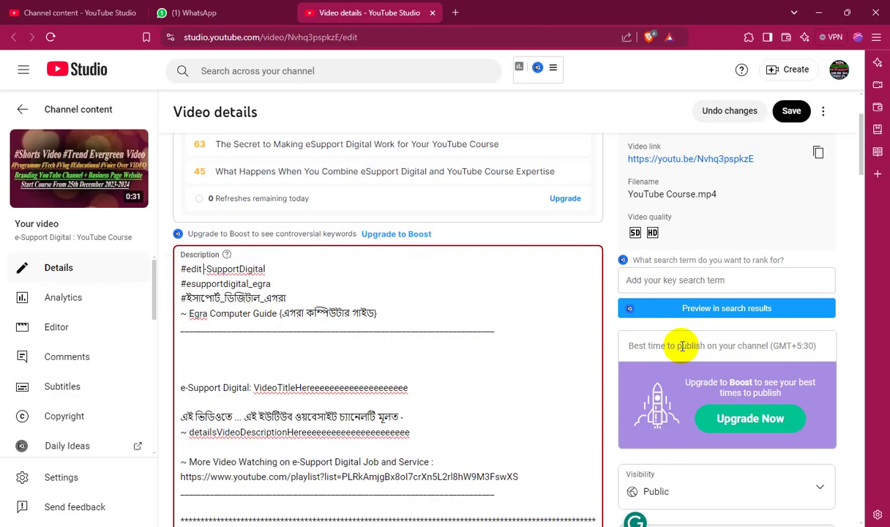
key("BackSpace")
key("BackSpace")
key("BackSpace")
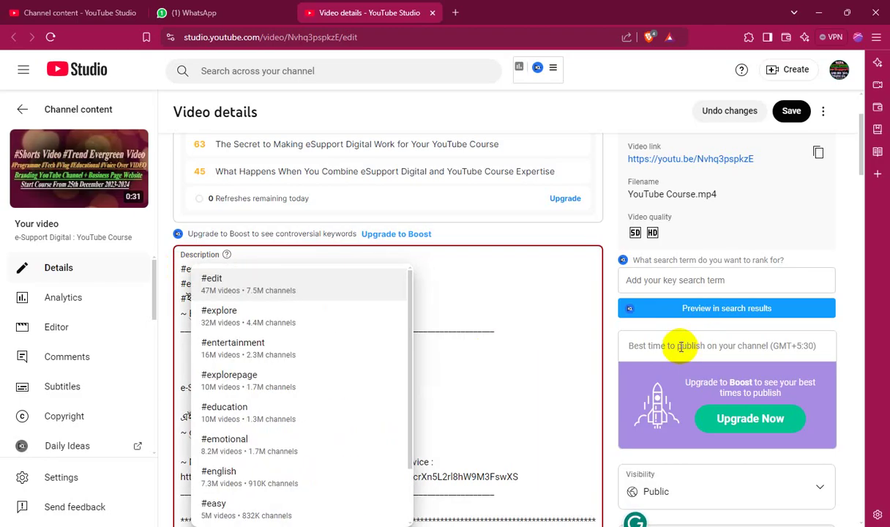
Paste the decorated e-Support Digital Marketing Service header on a new first line above the hashtags.
left_click(474, 333)
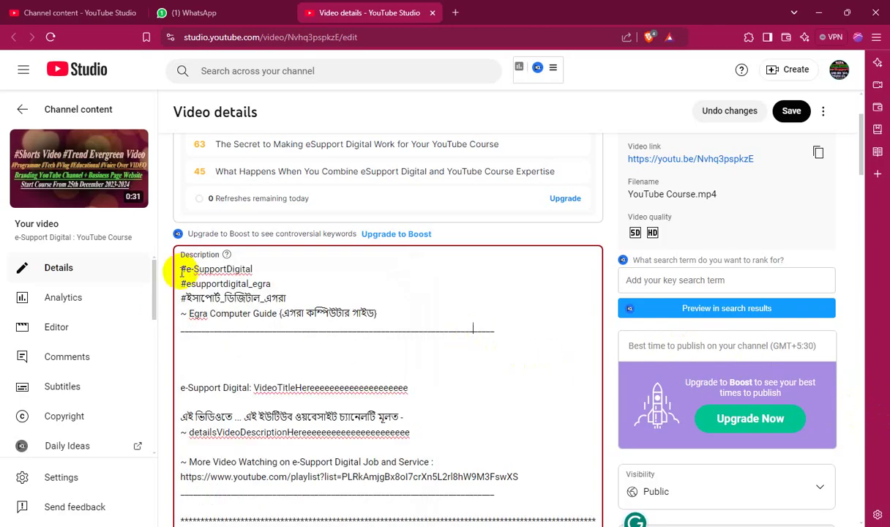
left_click(181, 271)
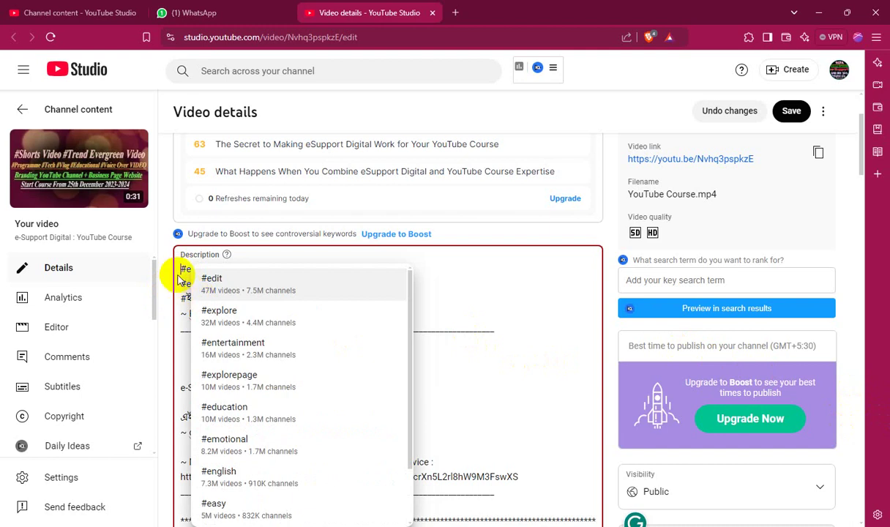
type("f")
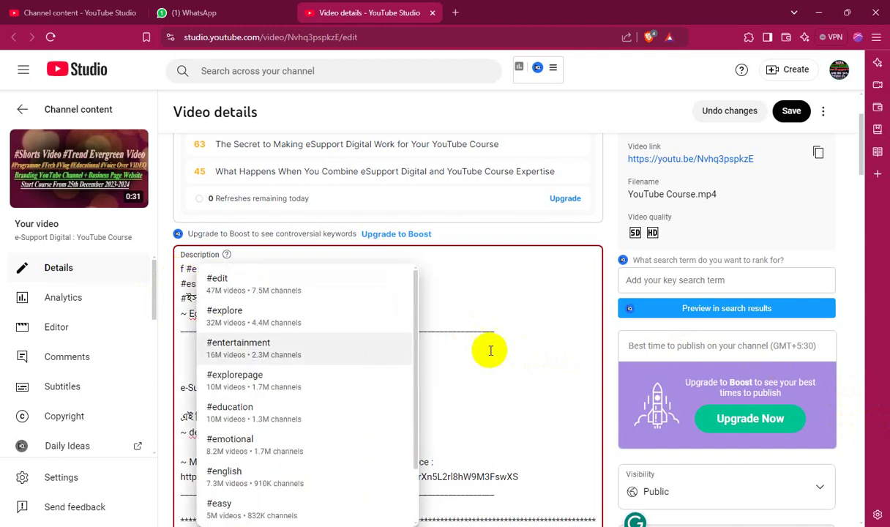
left_click(489, 331)
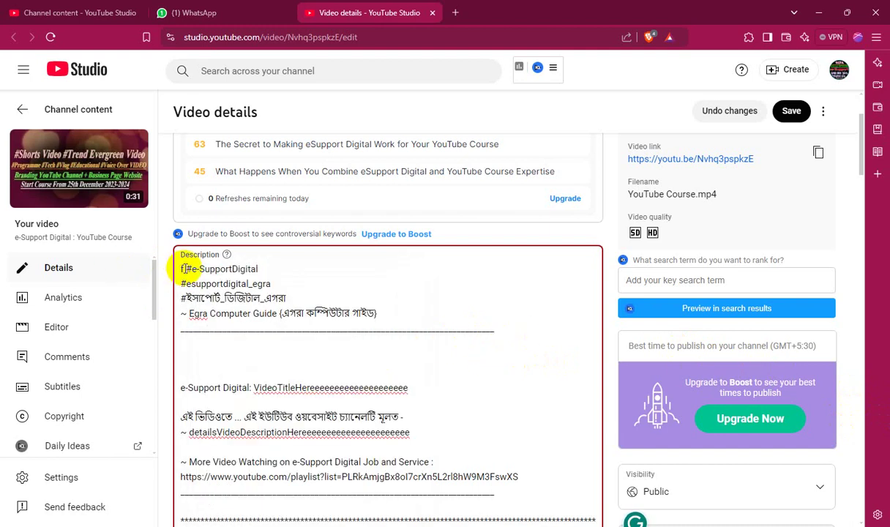
left_click(185, 269)
key("Return")
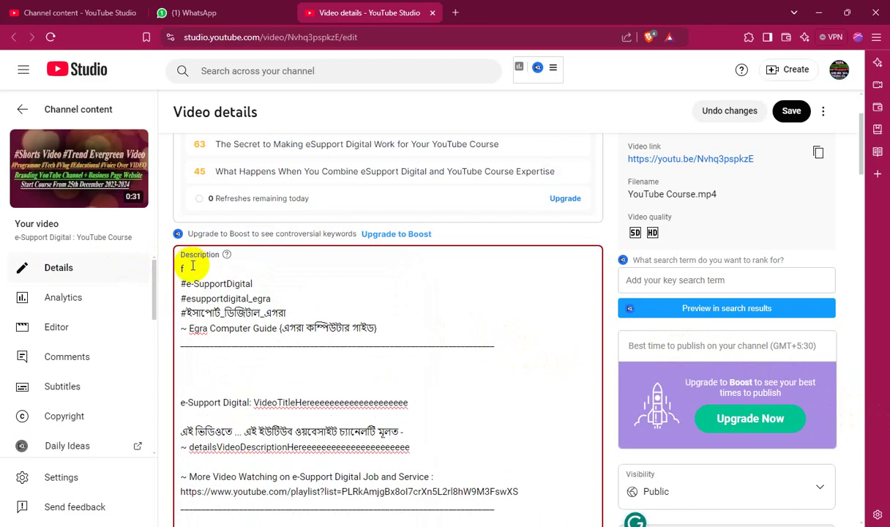
left_click(181, 267)
key("ctrl+v")
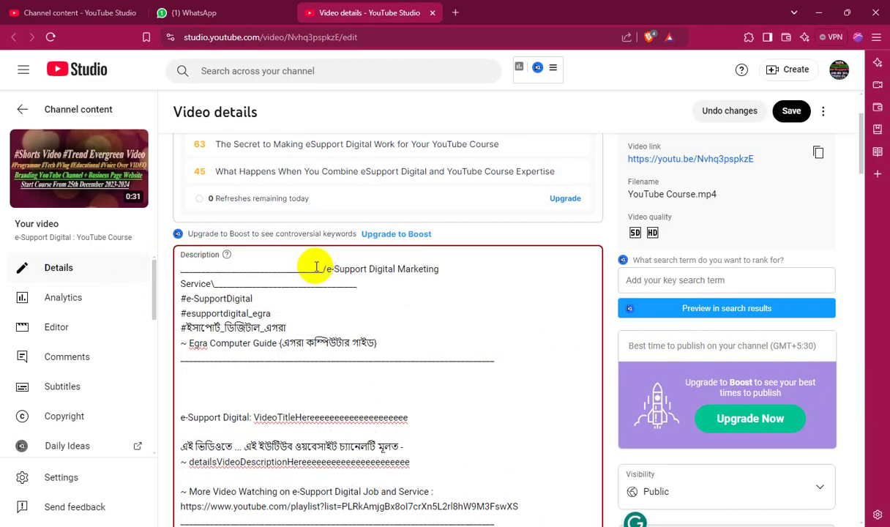
Delete the two blank lines between the dashed divider and the VideoTitleHere line.
scroll(404, 295, "down", 1)
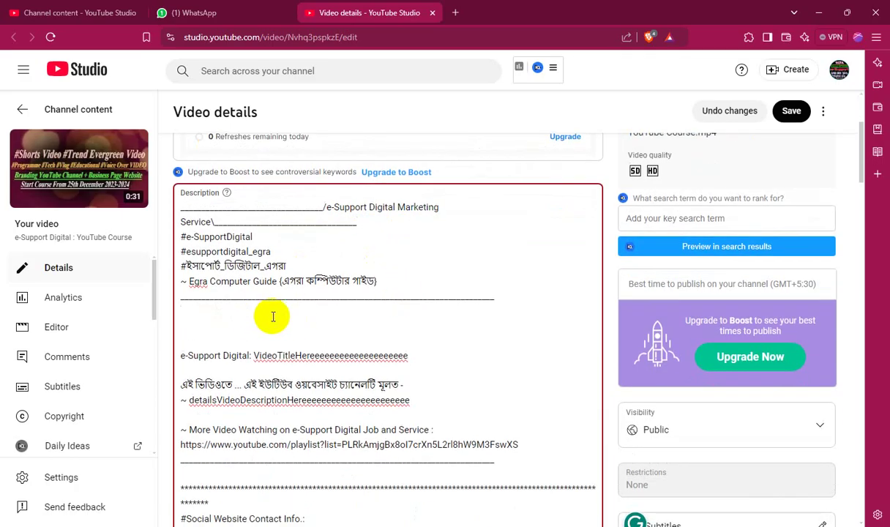
key("Delete")
key("Delete")
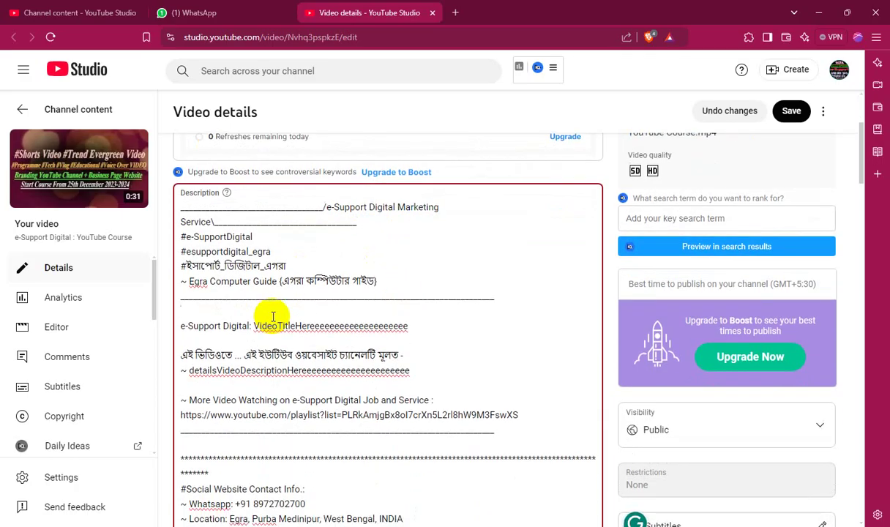
key("Delete")
scroll(345, 314, "down", 3)
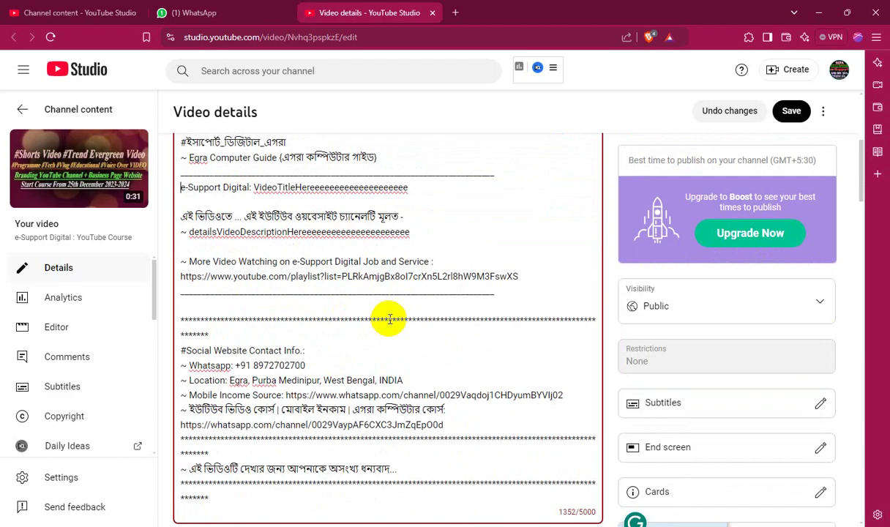
Glance at the new upload's tab, then return to Video details and review the description.
left_click(73, 12)
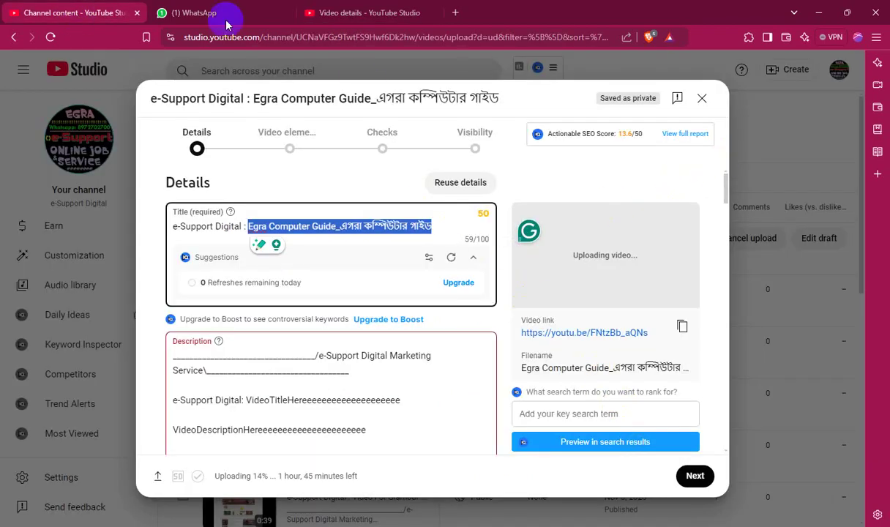
left_click(343, 14)
scroll(424, 246, "up", 3)
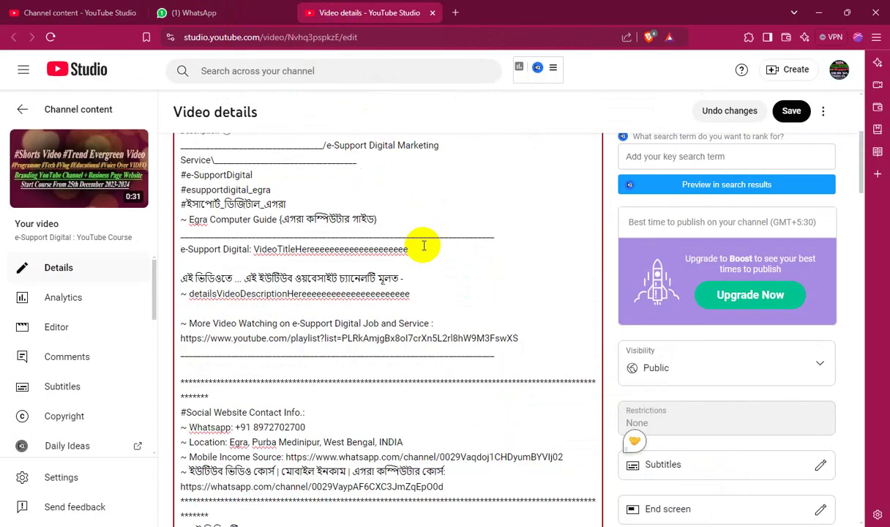
scroll(424, 246, "down", 1)
scroll(424, 246, "down", 3)
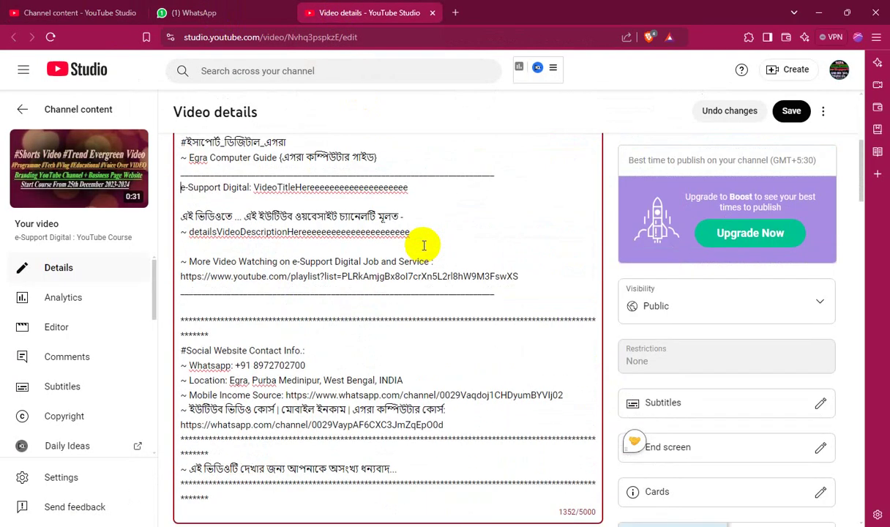
scroll(424, 246, "up", 4)
scroll(424, 246, "up", 1)
scroll(424, 246, "up", 1)
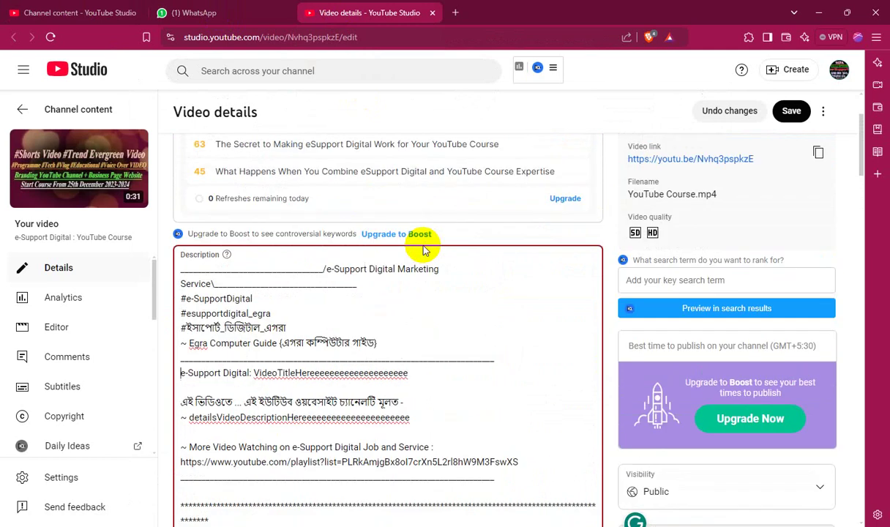
scroll(424, 250, "down", 3)
scroll(424, 248, "up", 6)
scroll(424, 250, "down", 4)
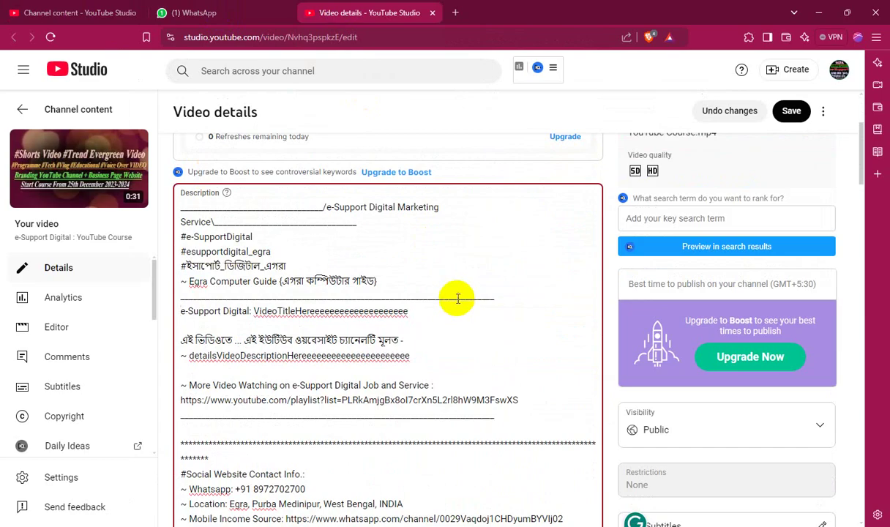
scroll(447, 292, "up", 4)
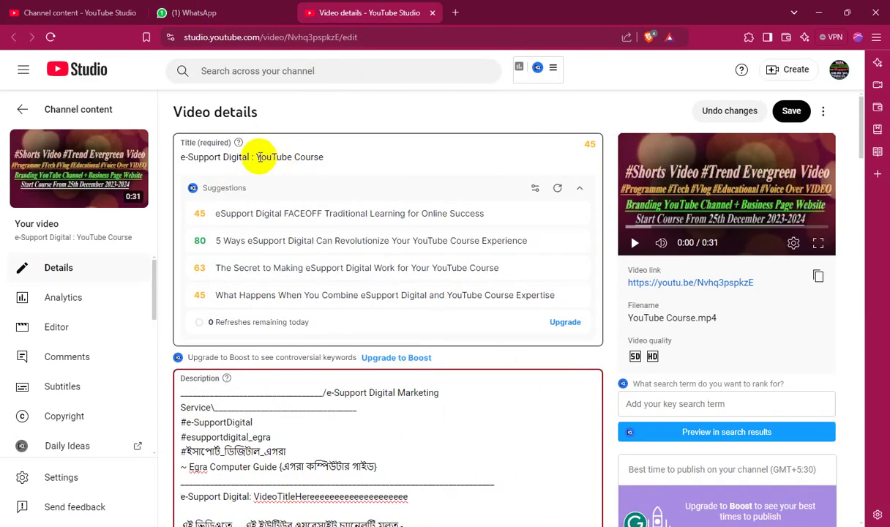
Append ' (ইউটিউব কোর্স)' after 'YouTube Course' in the video title.
left_click_drag(257, 159, 328, 159)
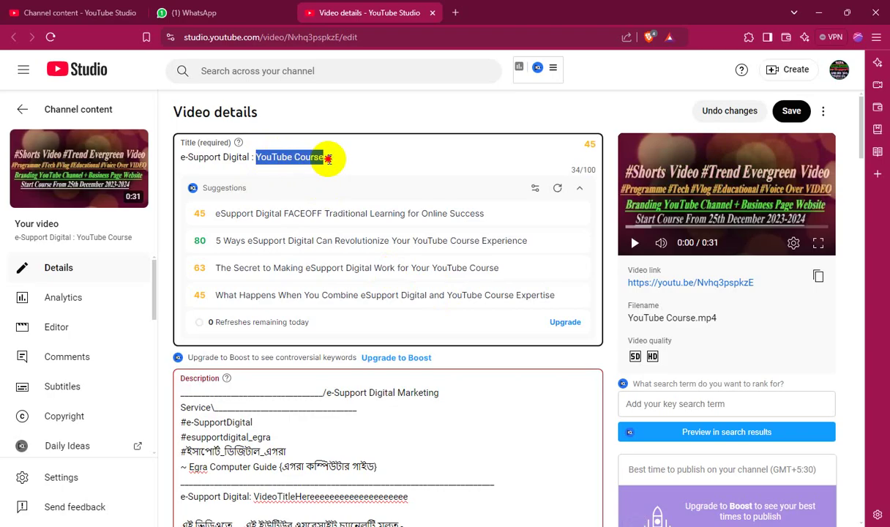
scroll(398, 280, "down", 3)
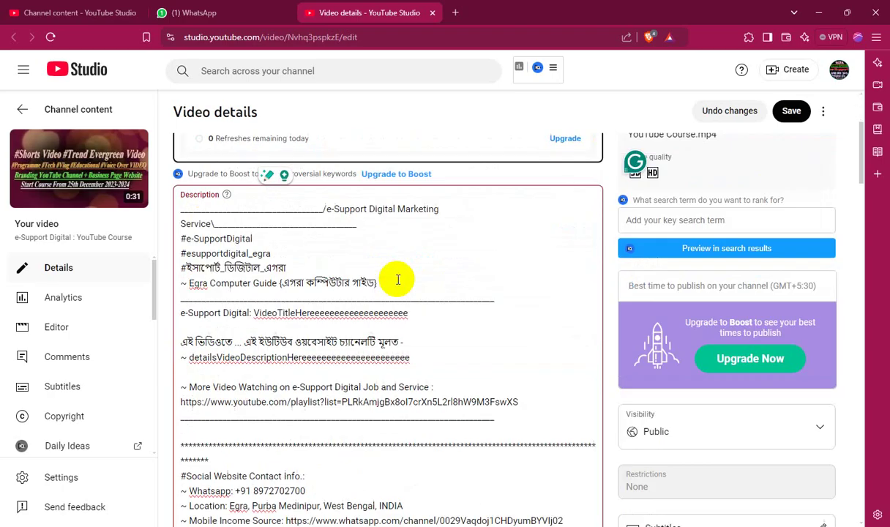
scroll(402, 269, "up", 3)
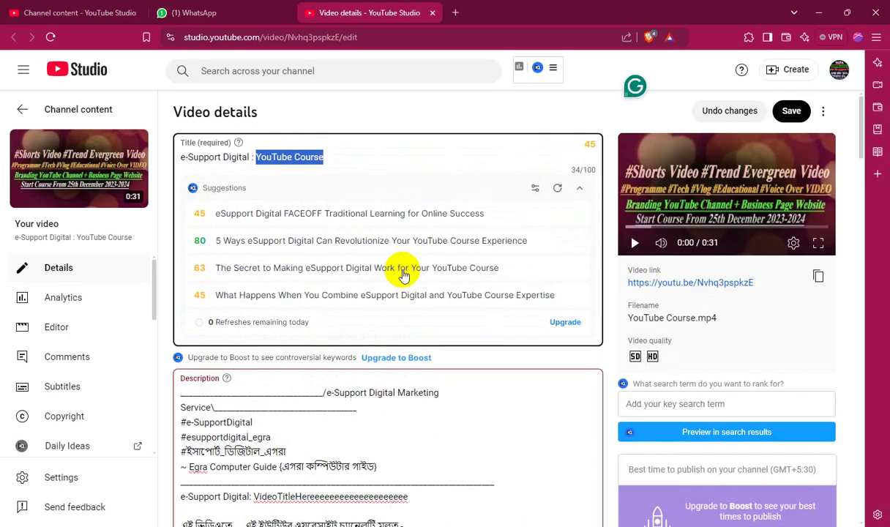
left_click(337, 156)
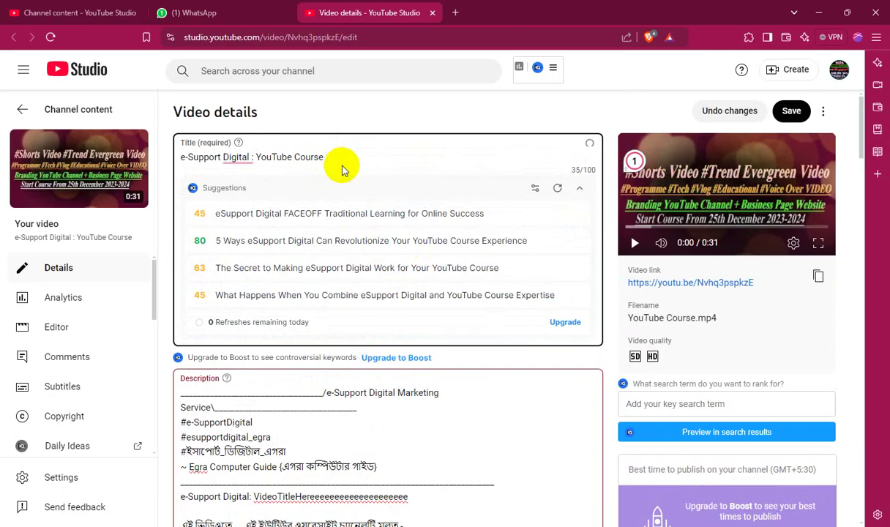
type("(ই")
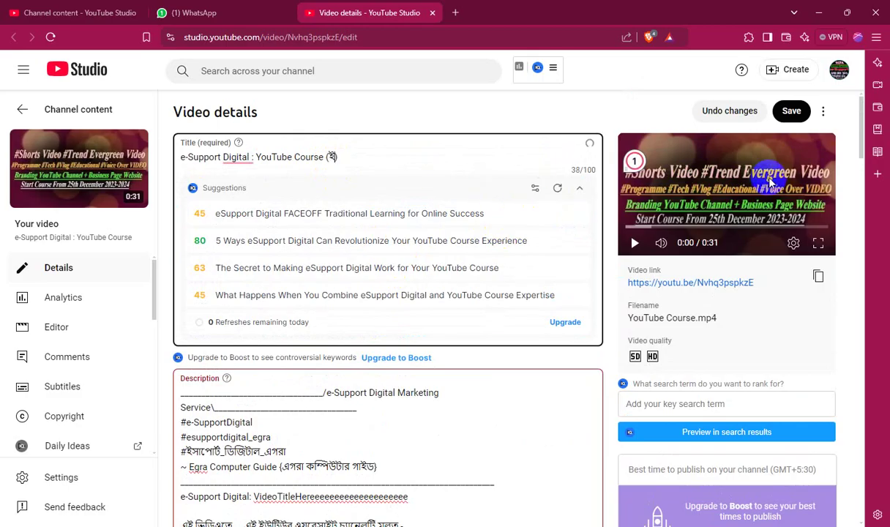
type("উটিউব কোর্স")
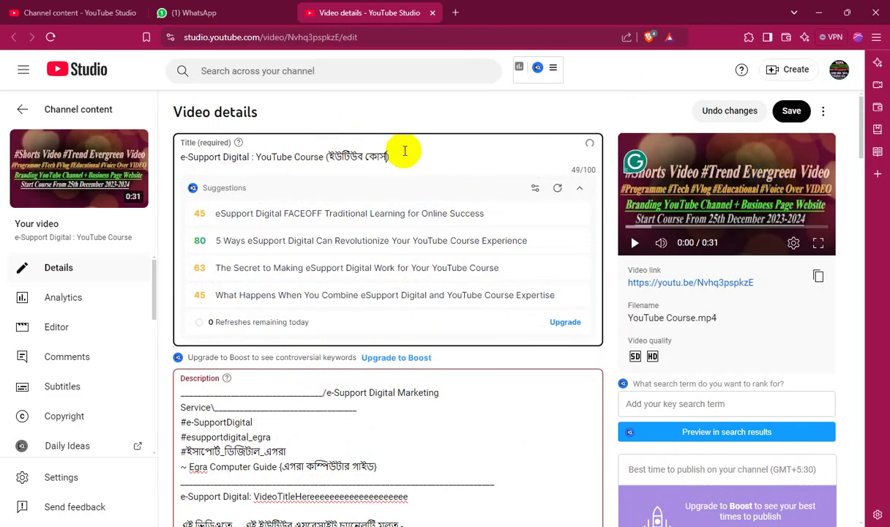
left_click_drag(393, 157, 257, 162)
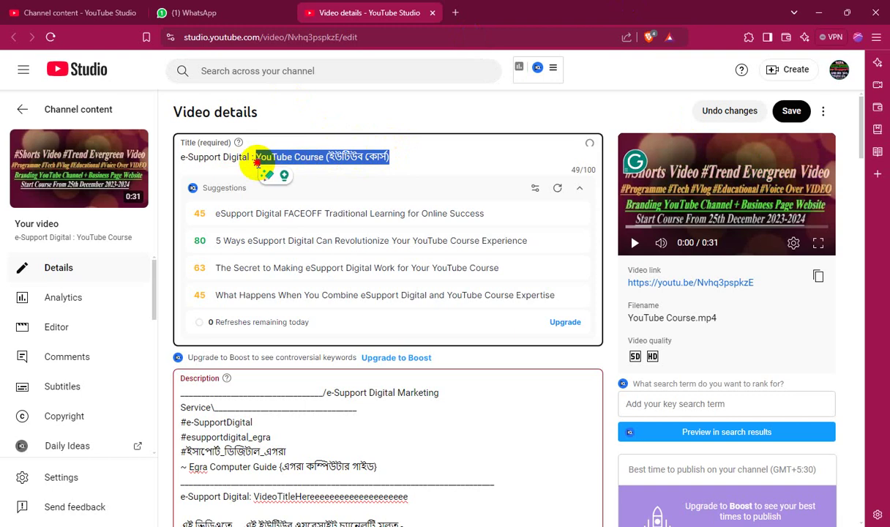
scroll(349, 395, "down", 2)
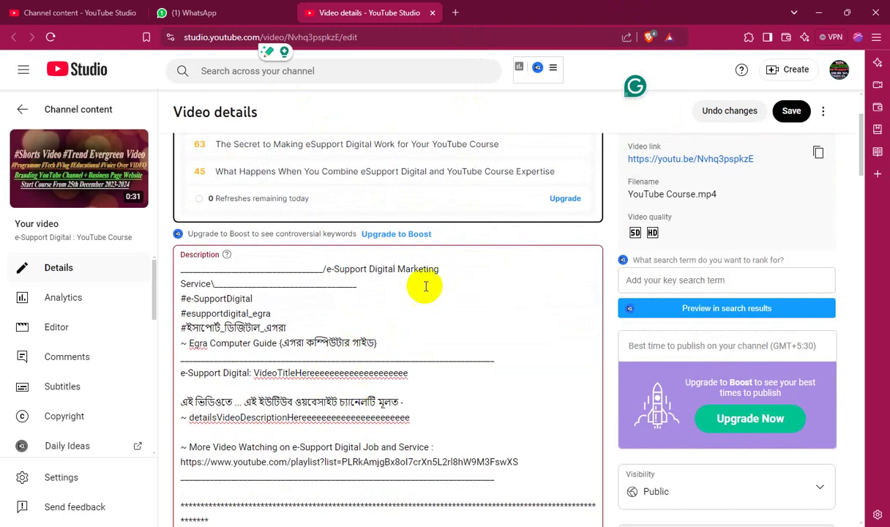
Copy the entire video description to the clipboard.
left_click(252, 323)
key("ctrl+a")
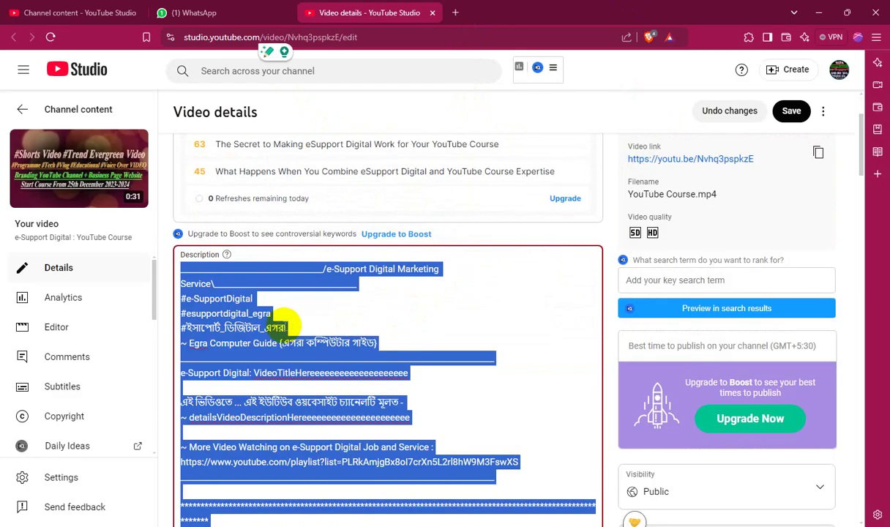
right_click(248, 312)
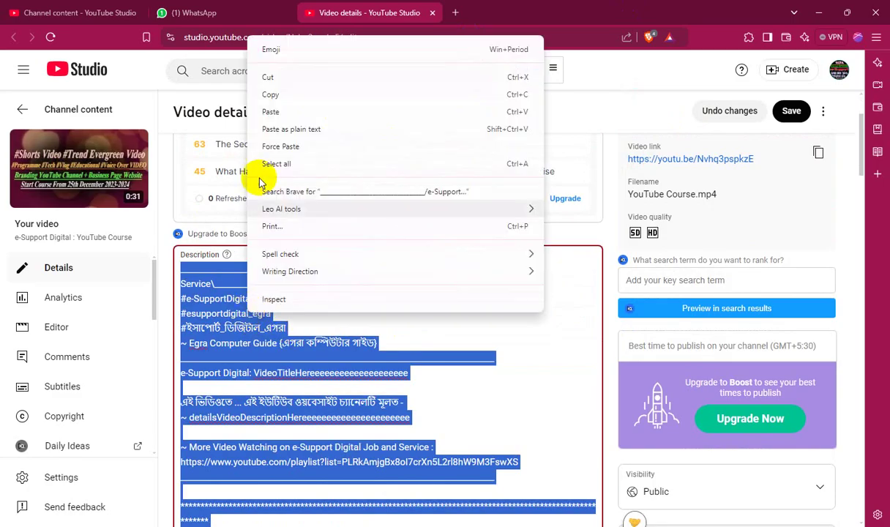
left_click(271, 95)
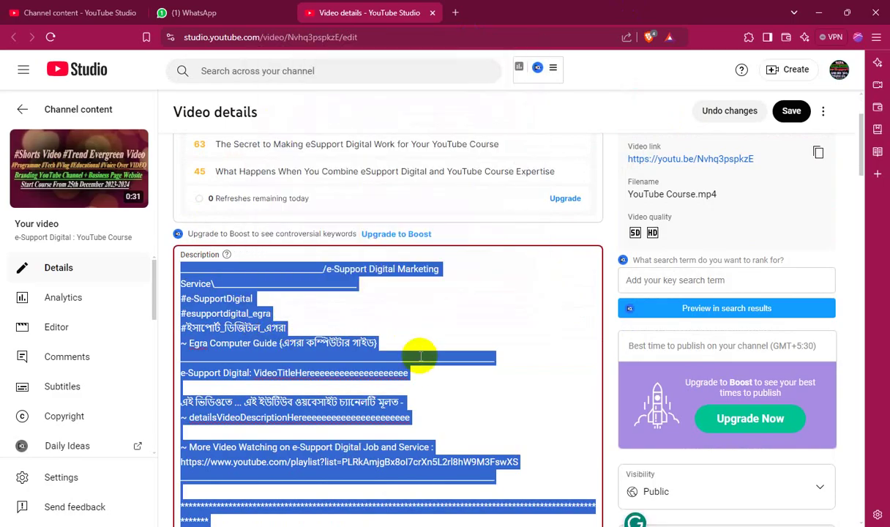
left_click(429, 351)
Save the YouTube Course video's details and go back to the Channel content list.
scroll(432, 355, "down", 3)
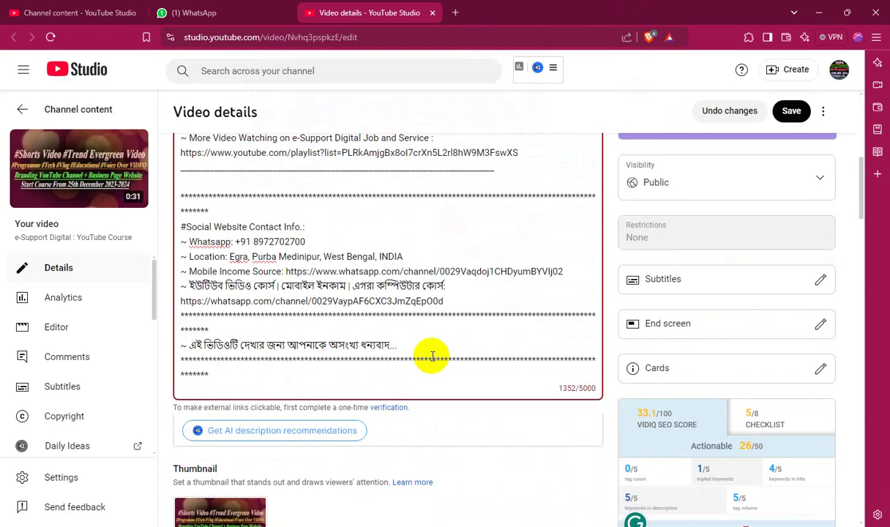
scroll(433, 357, "up", 2)
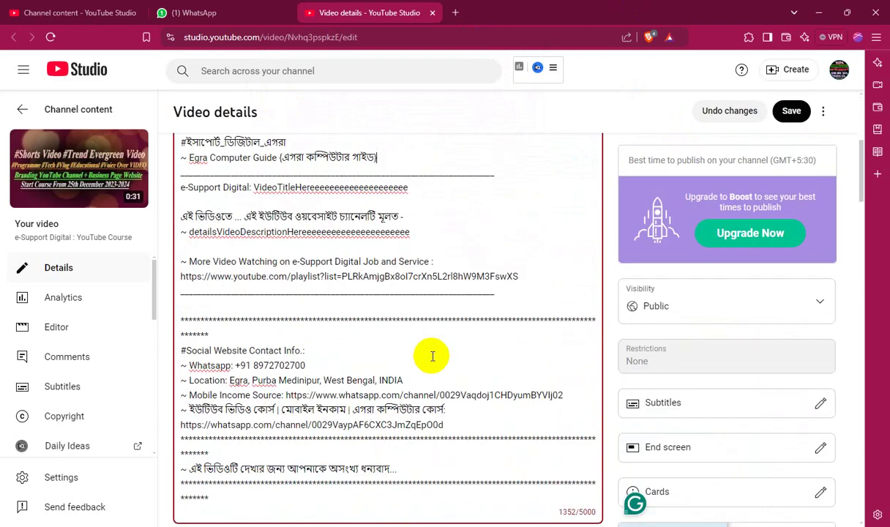
scroll(432, 356, "up", 5)
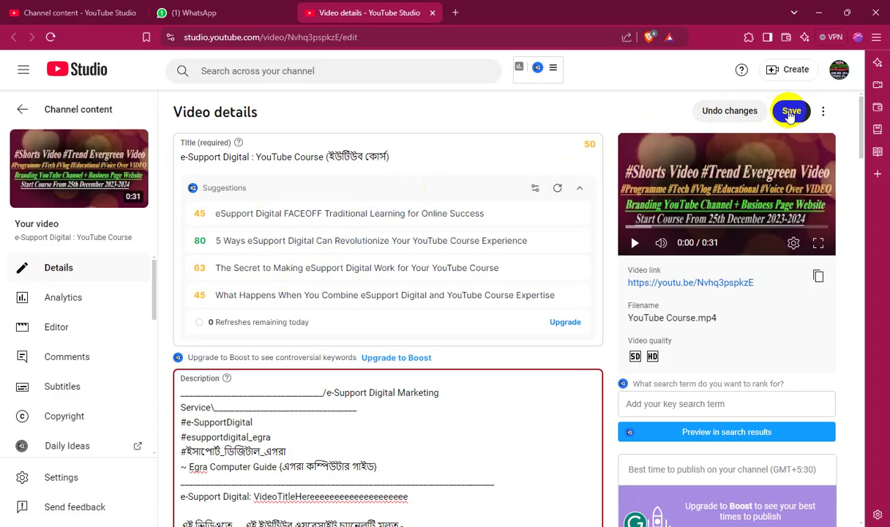
left_click(791, 111)
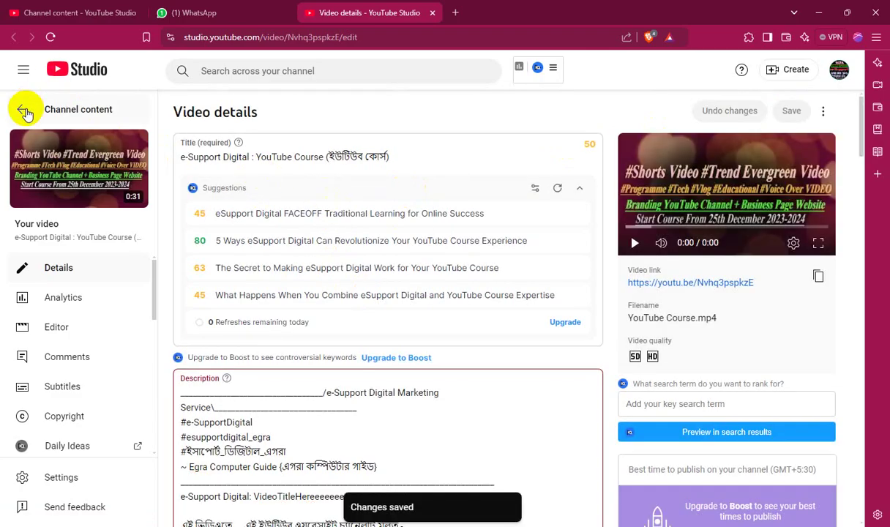
left_click(24, 111)
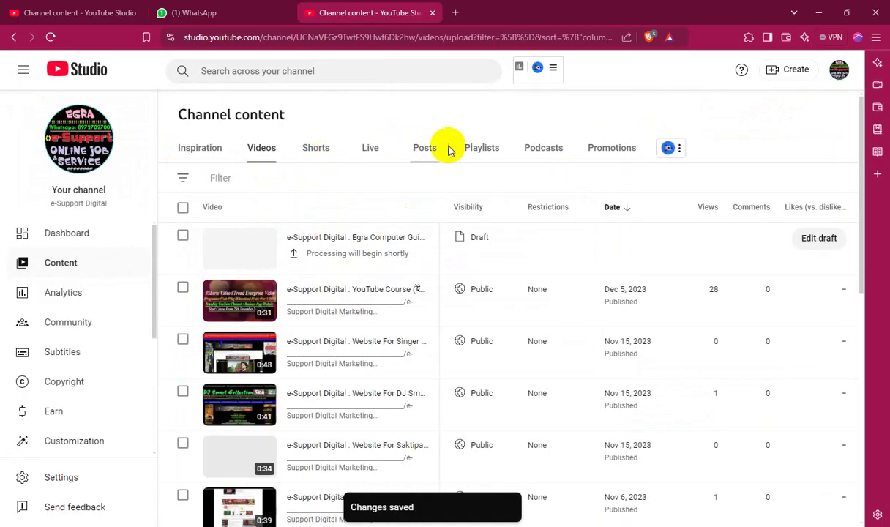
Select all 14 videos and start a bulk Description edit set to Replace all.
left_click(477, 150)
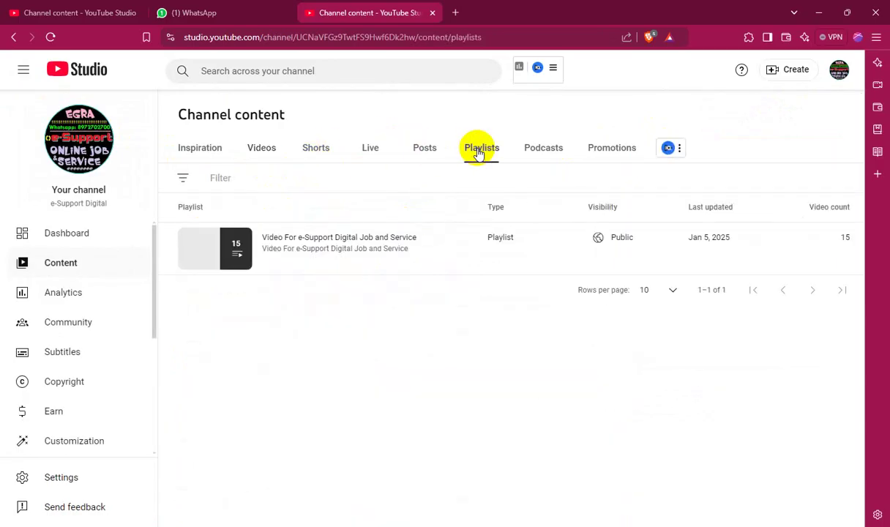
left_click(273, 157)
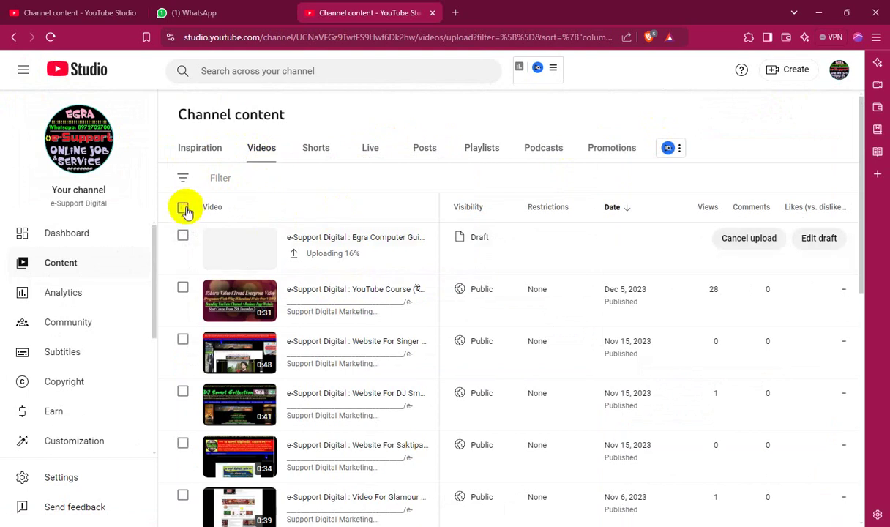
left_click(184, 210)
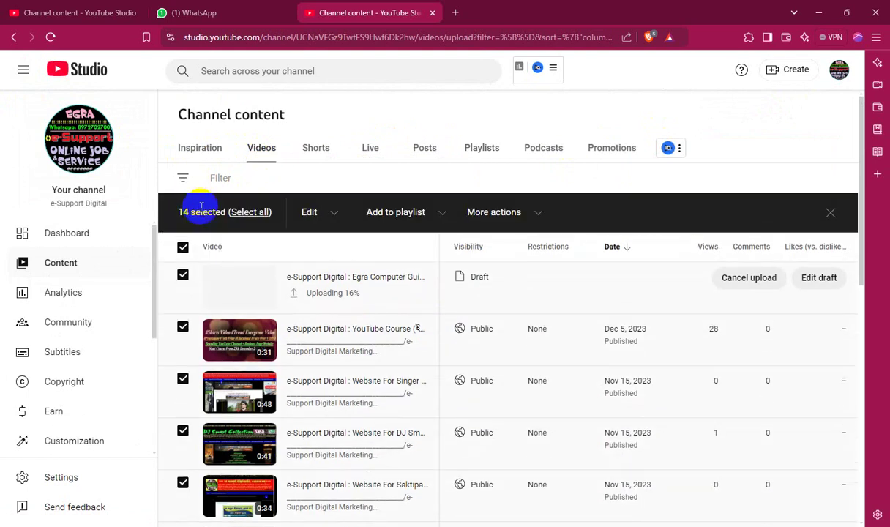
left_click(334, 218)
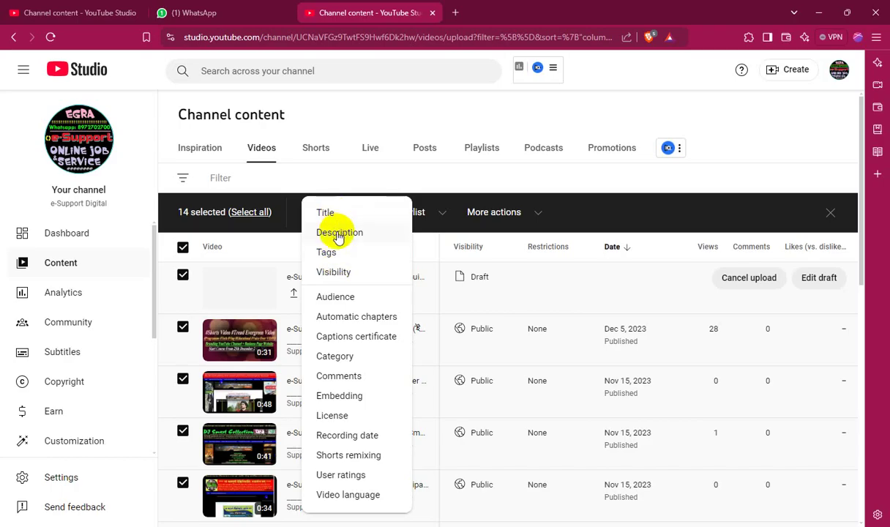
left_click(341, 231)
left_click(253, 281)
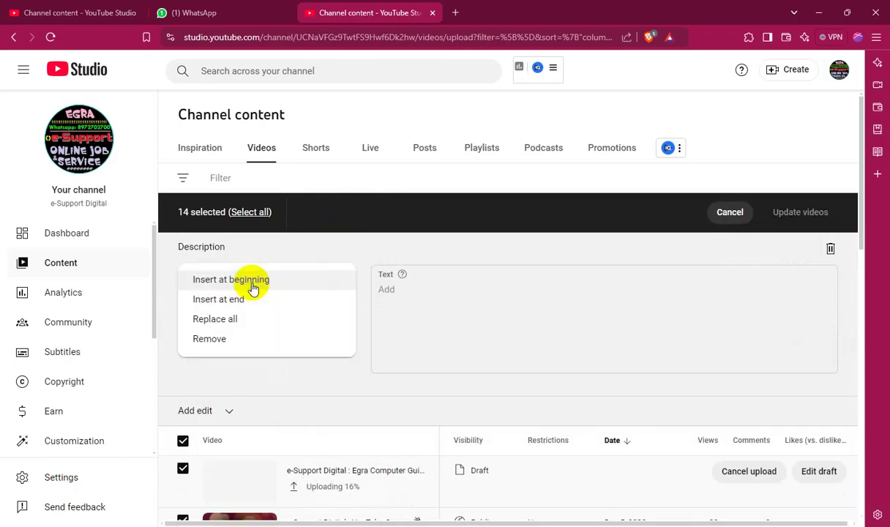
left_click(238, 319)
Paste the new description template and confirm updating all 14 videos.
left_click(397, 292)
key("ctrl+v")
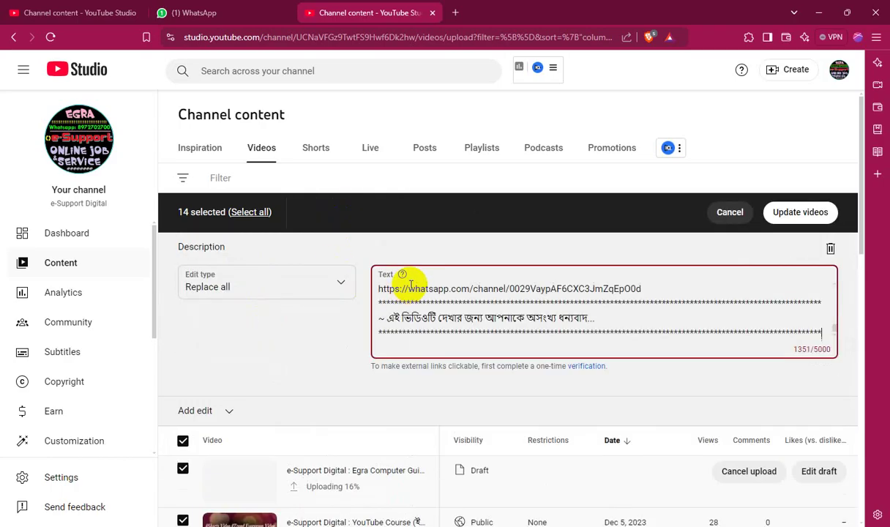
scroll(574, 333, "down", 10)
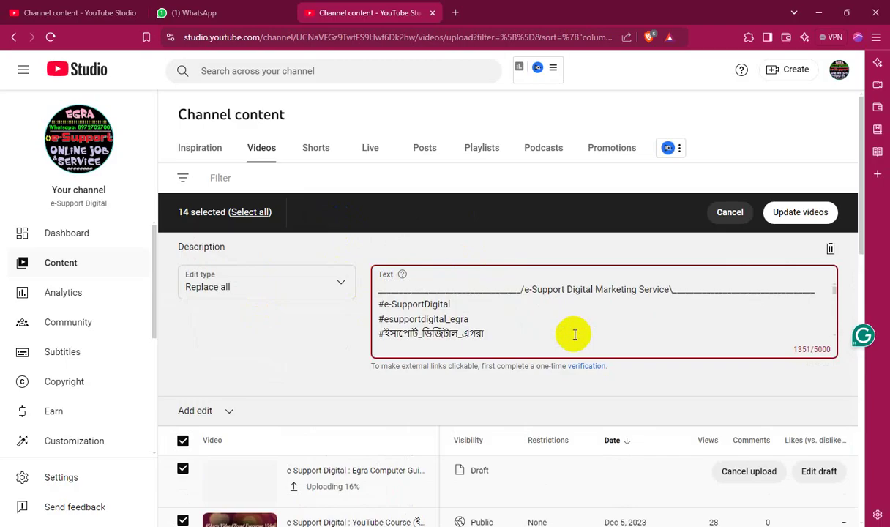
left_click(798, 213)
left_click(332, 308)
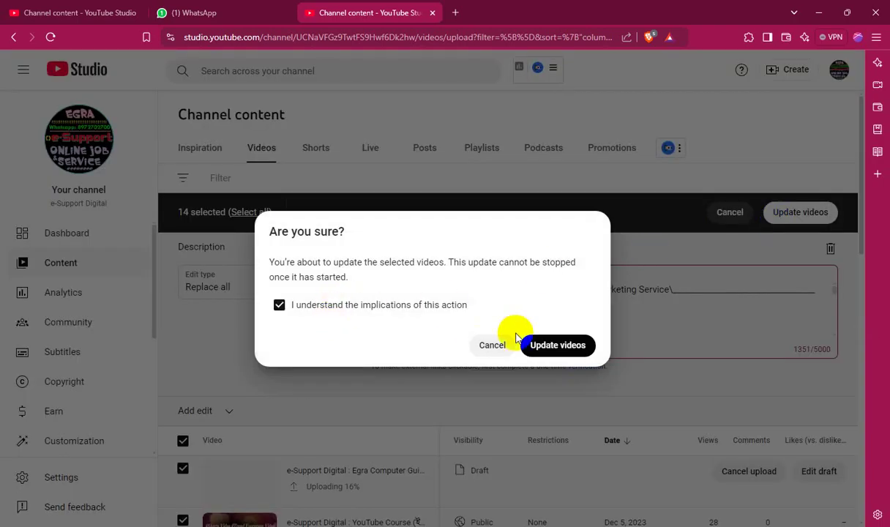
left_click(557, 345)
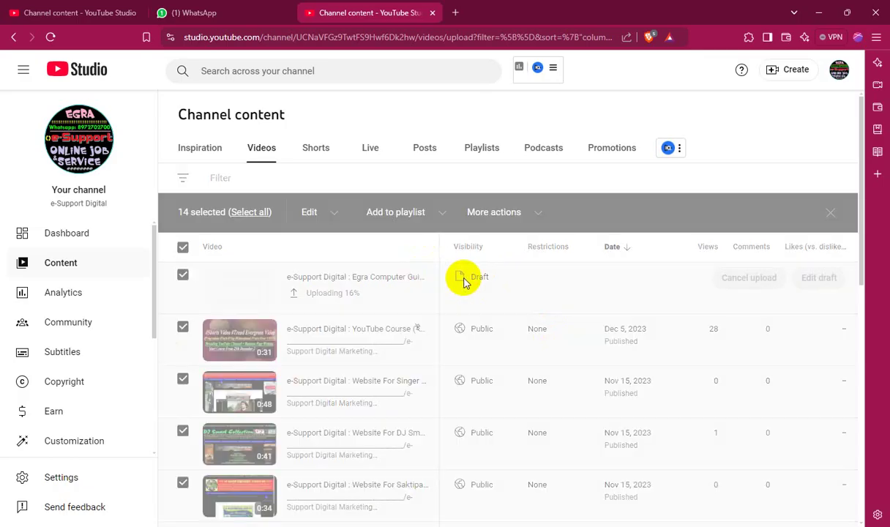
scroll(66, 367, "down", 3)
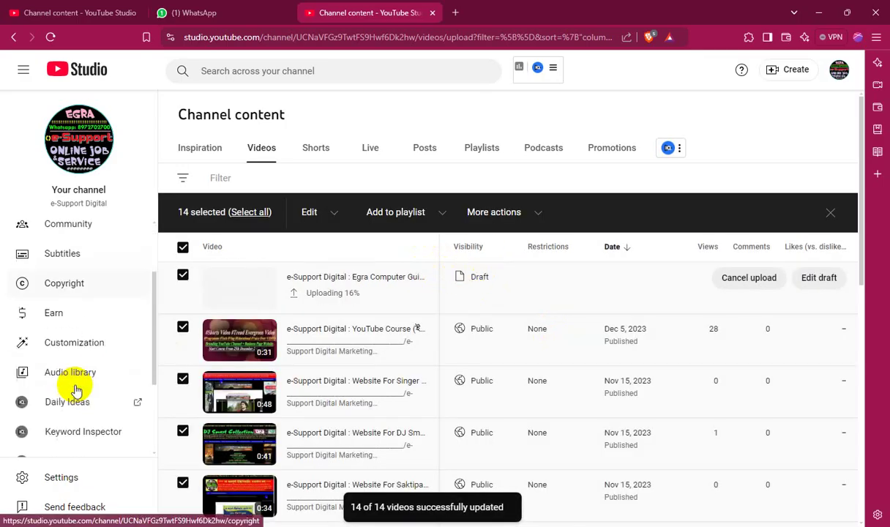
Paste the 1351-character template over the default description in Settings > Upload defaults.
left_click(69, 476)
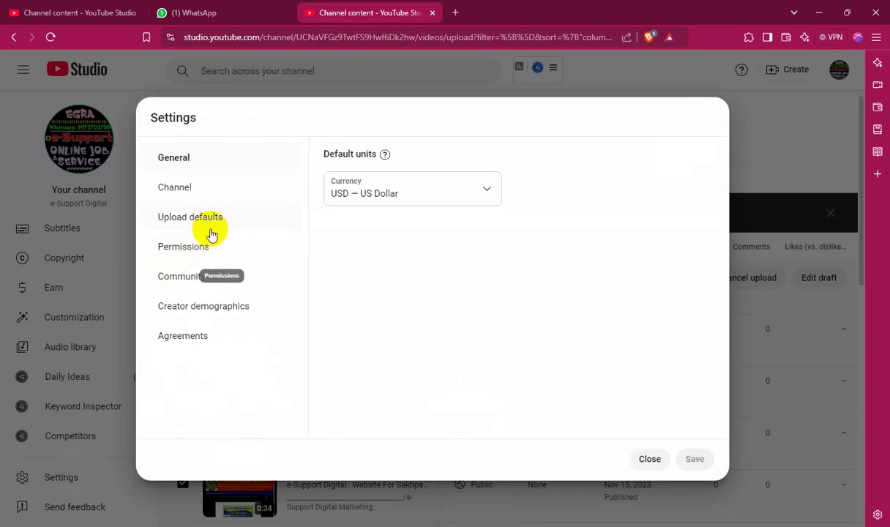
left_click(205, 223)
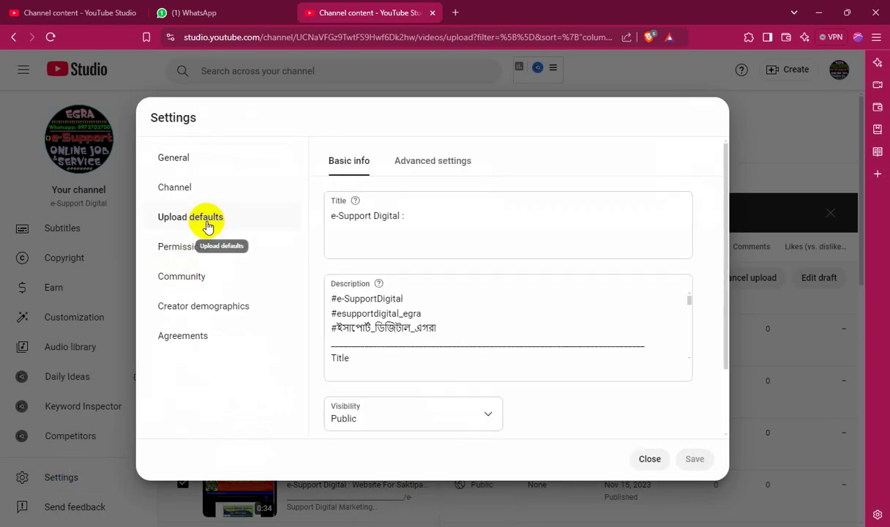
left_click(407, 224)
key("ctrl+a")
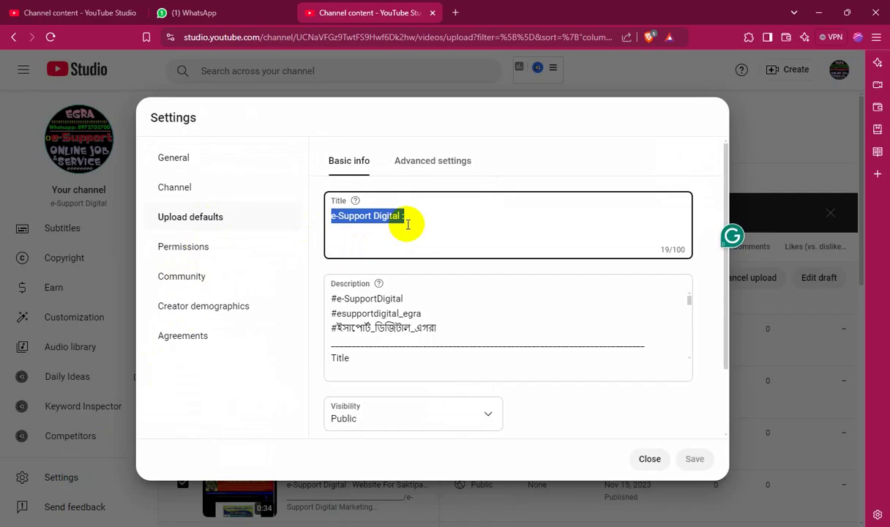
left_click(391, 299)
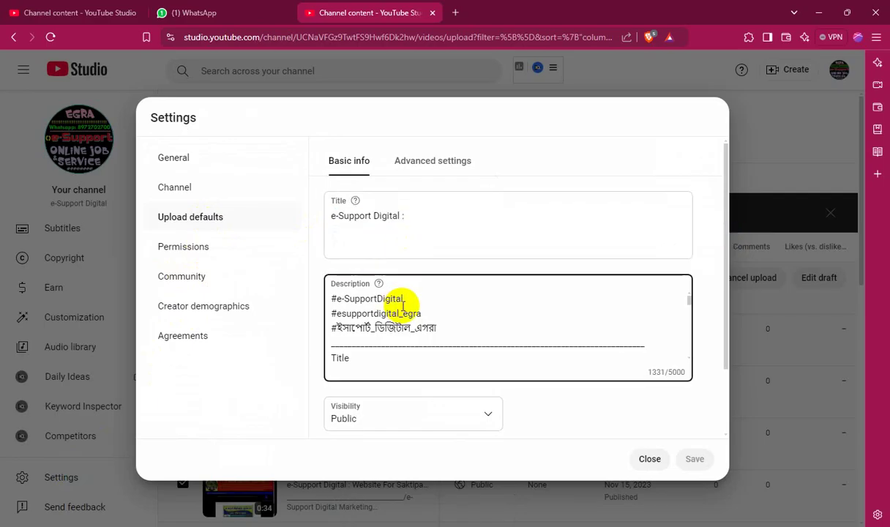
key("ctrl+a")
key("ctrl+v")
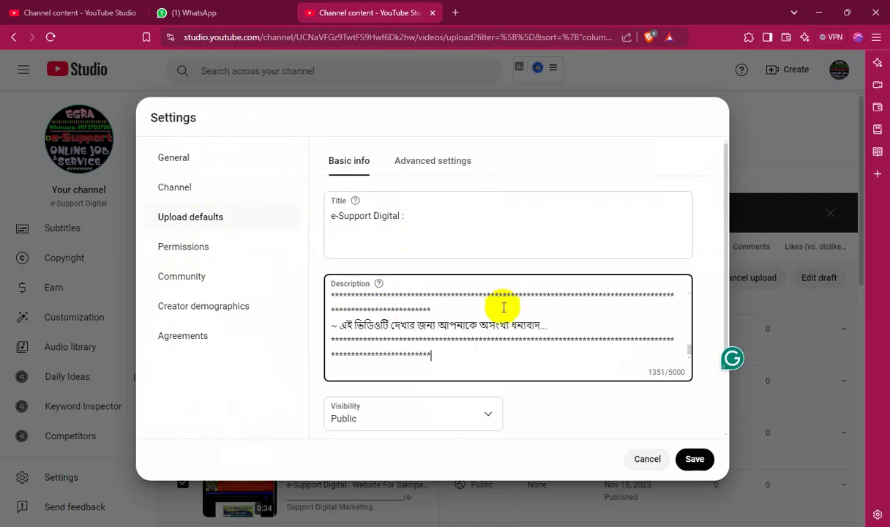
scroll(499, 350, "up", 2)
scroll(498, 350, "up", 10)
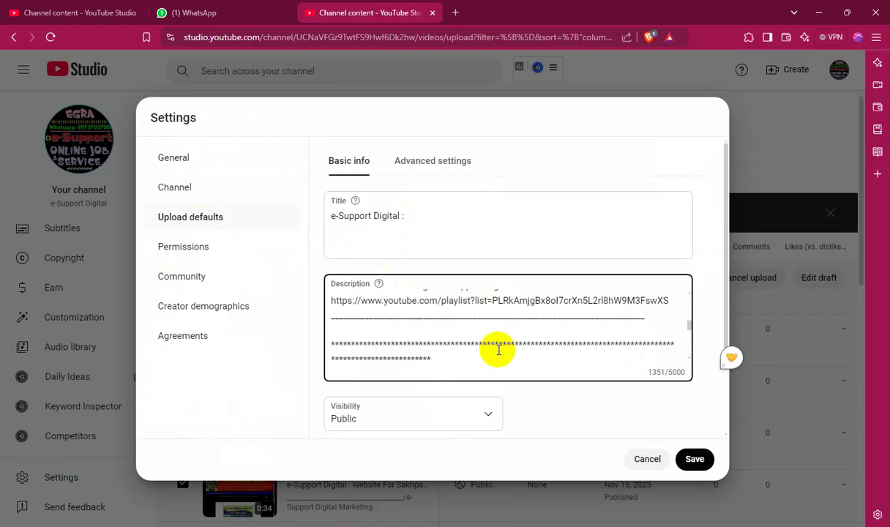
scroll(444, 350, "down", 2)
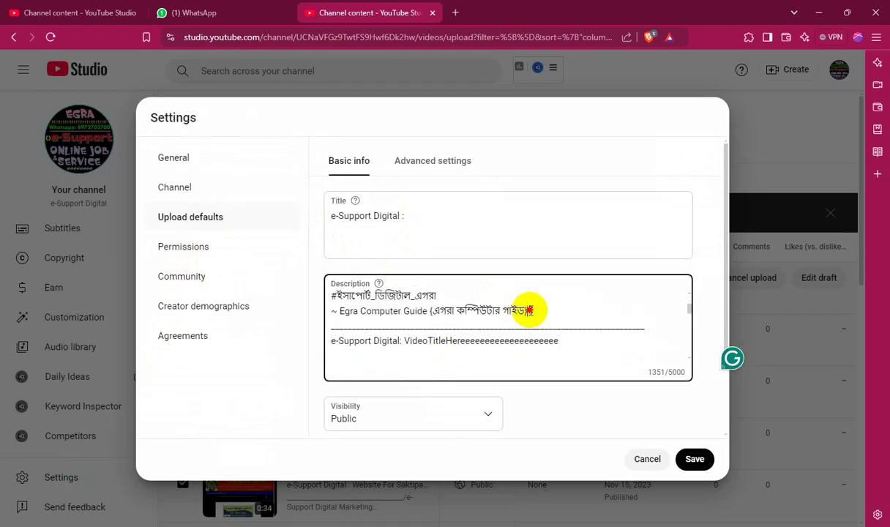
left_click_drag(530, 310, 347, 311)
key("ctrl+c")
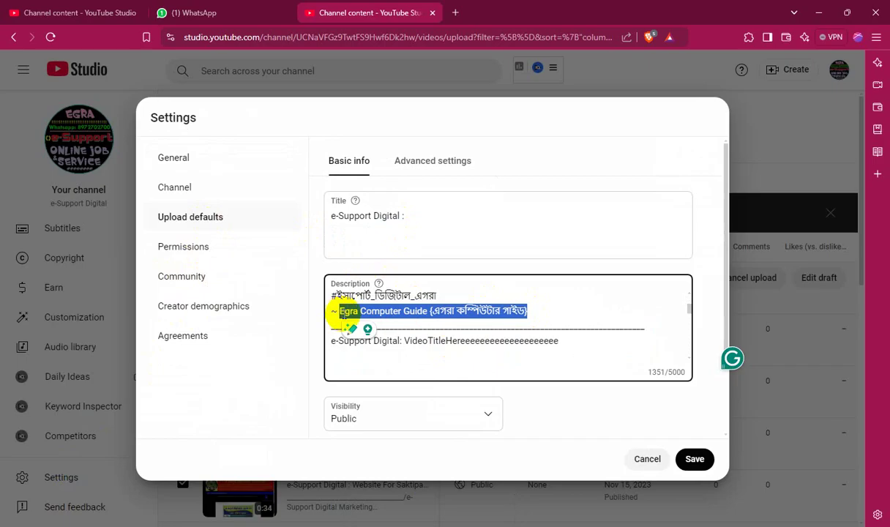
left_click(438, 162)
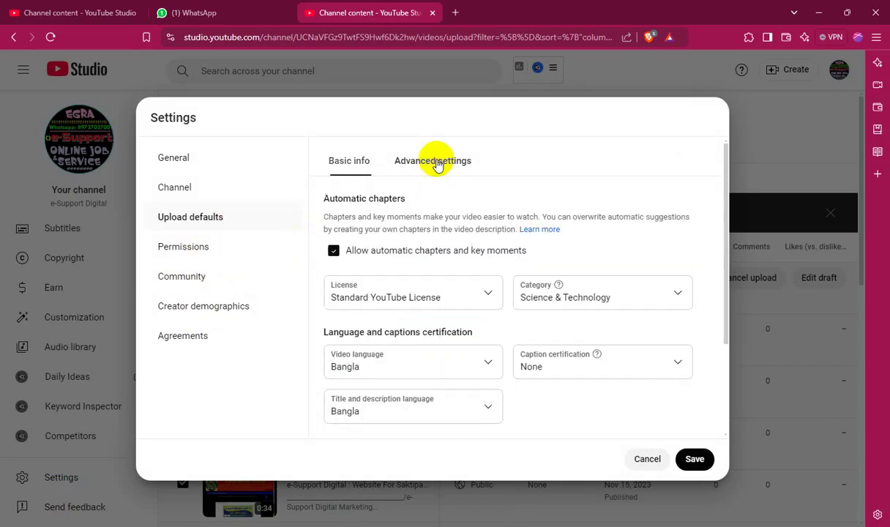
Paste Egra Computer Guide into Channel Keywords, split off its Bengali name with a comma, and save.
left_click(188, 193)
left_click(484, 304)
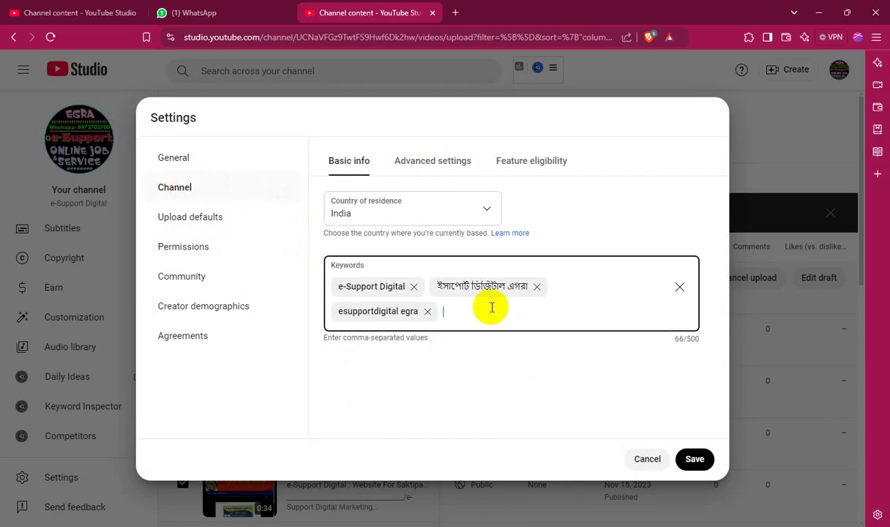
key("ctrl+v")
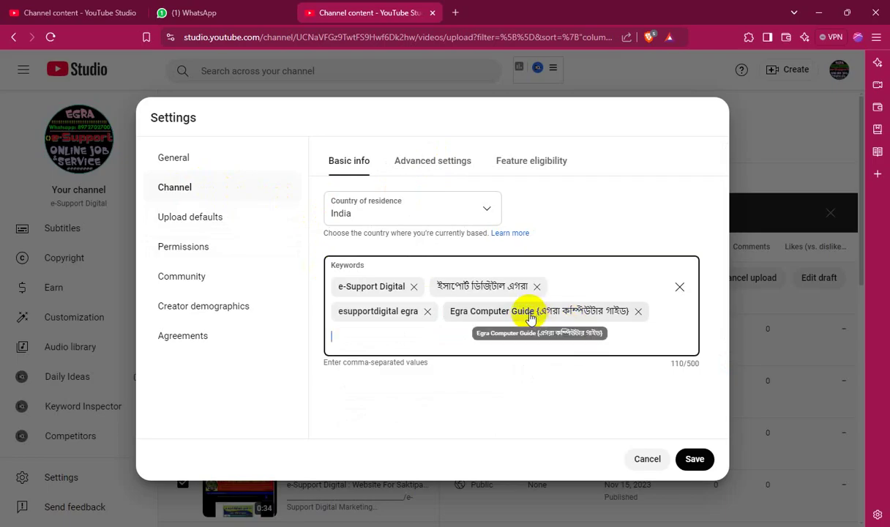
left_click(530, 316)
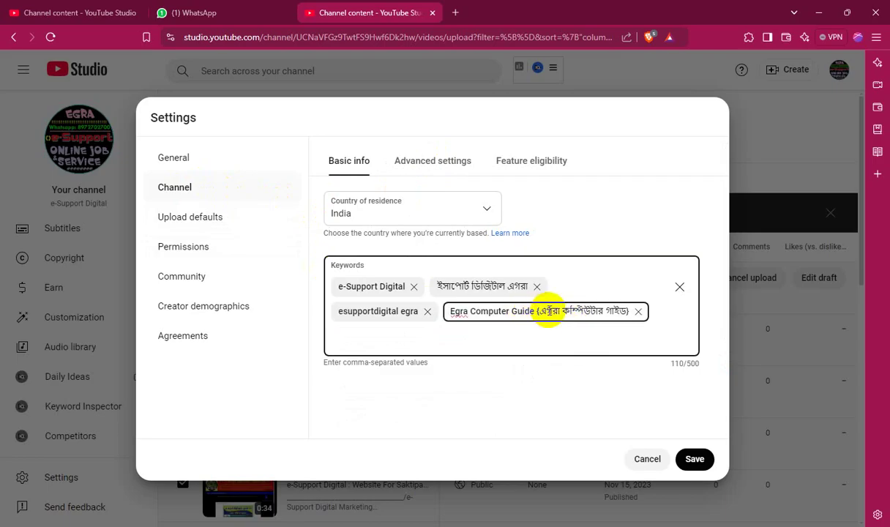
type(",")
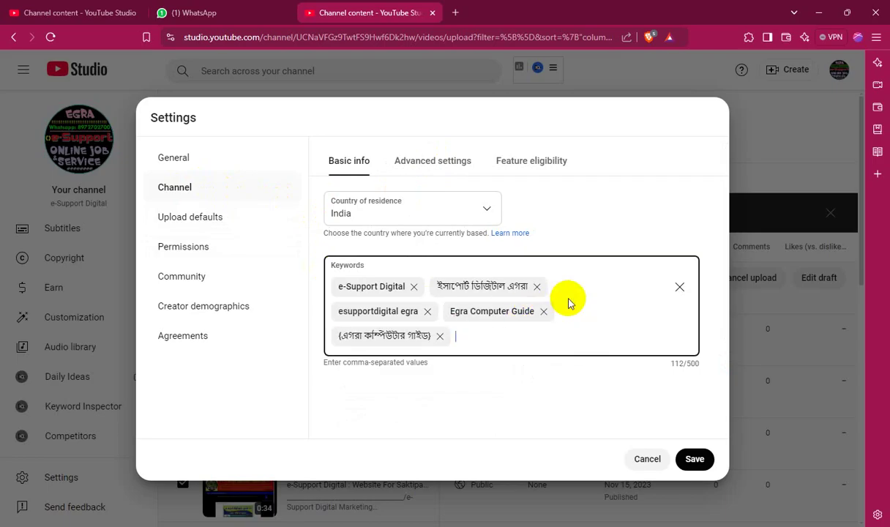
left_click(694, 459)
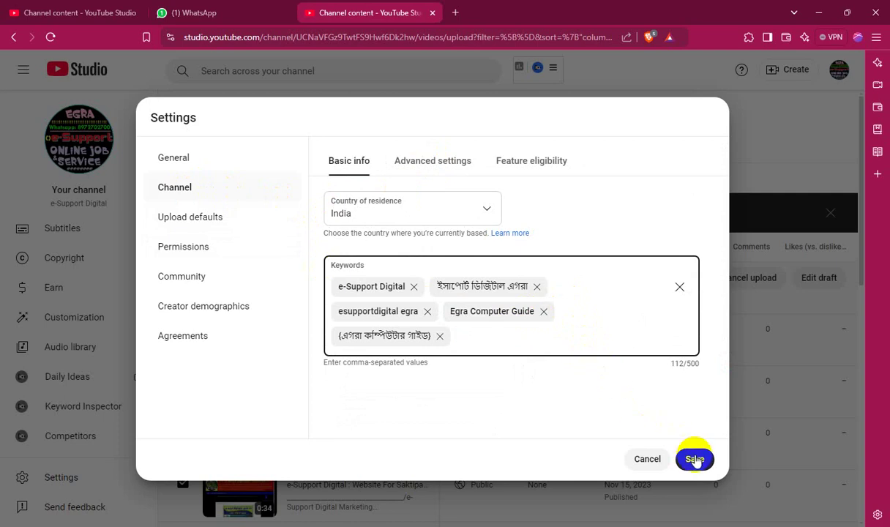
left_click(694, 459)
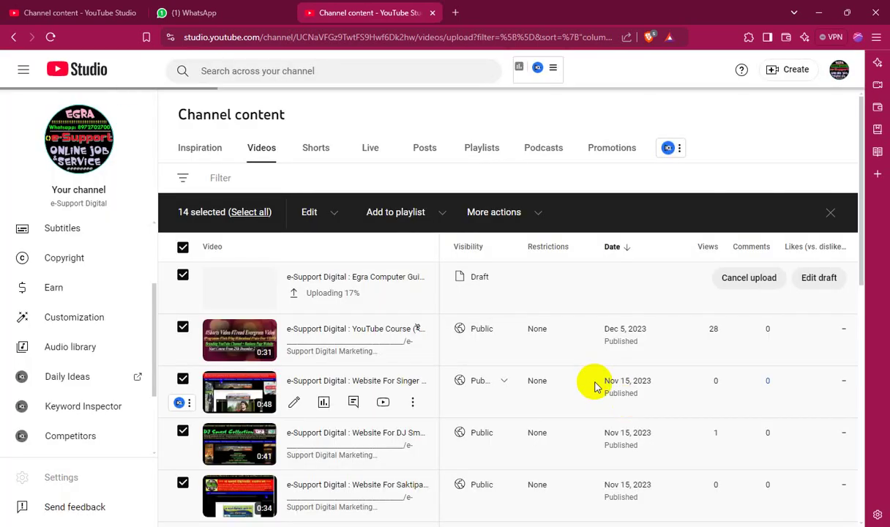
Reload the Videos list and open the YouTube Course video's details in a new tab.
scroll(408, 294, "down", 3)
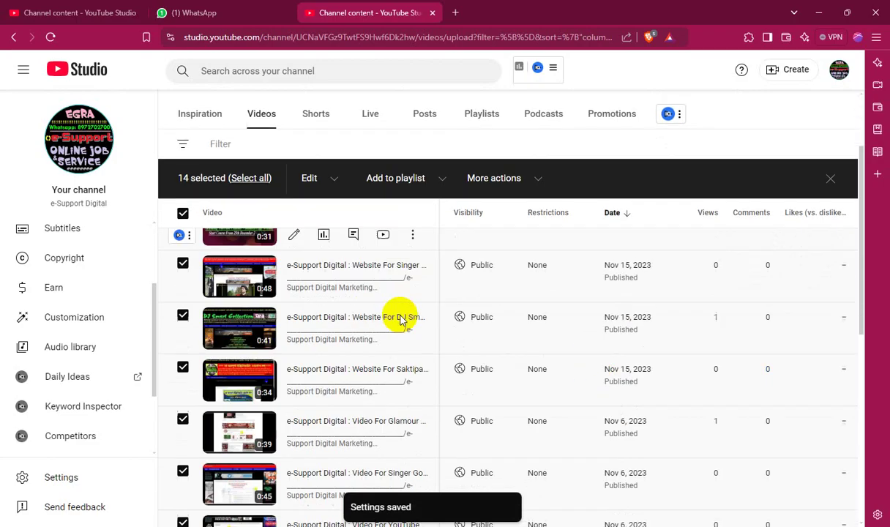
scroll(402, 320, "up", 2)
scroll(402, 320, "up", 1)
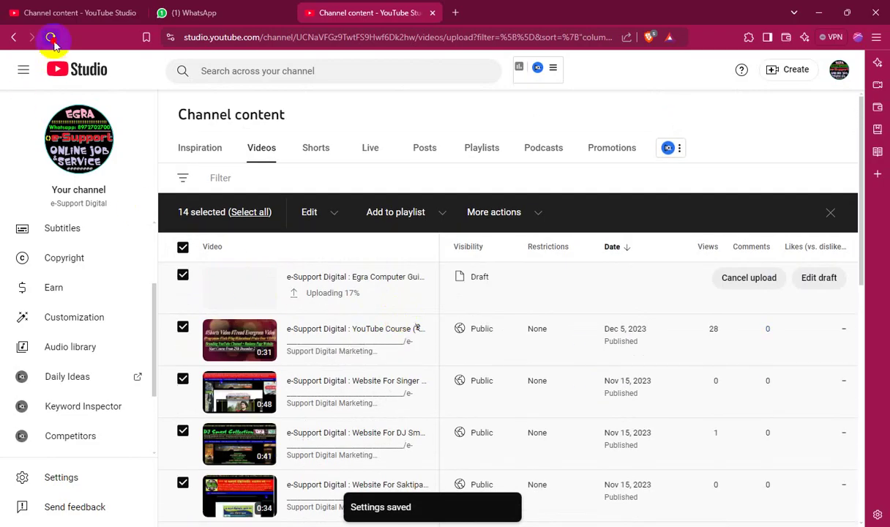
left_click(50, 37)
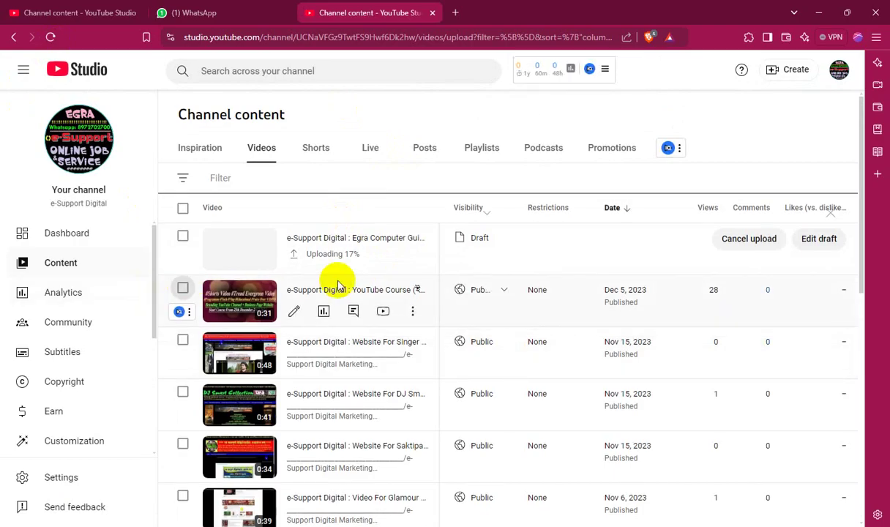
scroll(358, 298, "down", 1)
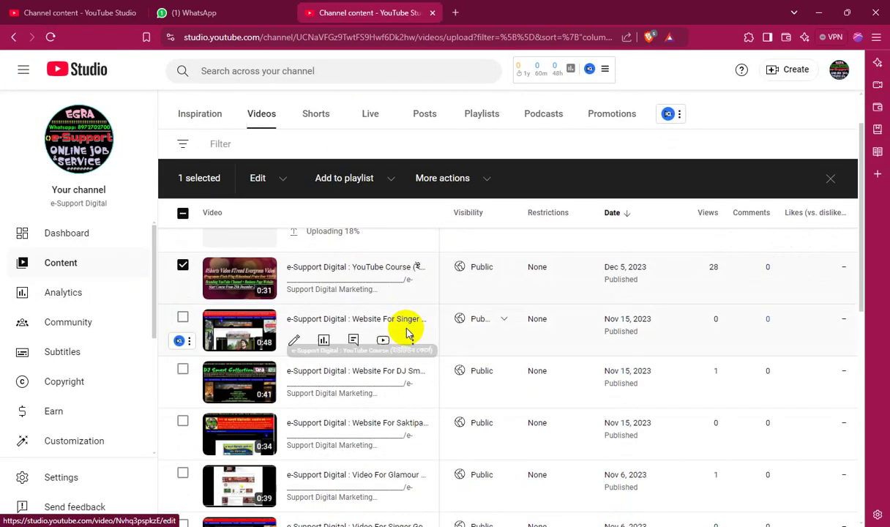
scroll(410, 331, "up", 1)
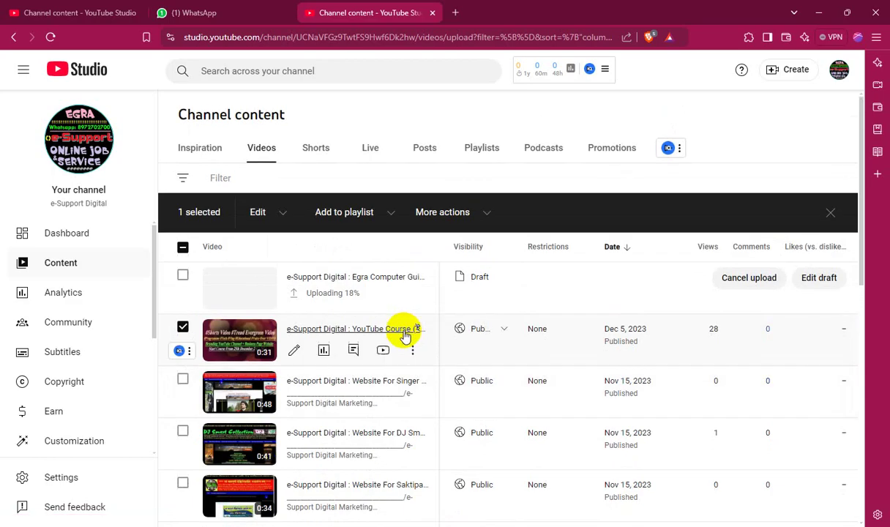
middle_click(352, 331)
Switch to the YouTube Course details tab and scroll through its 1351-character description.
left_click(487, 13)
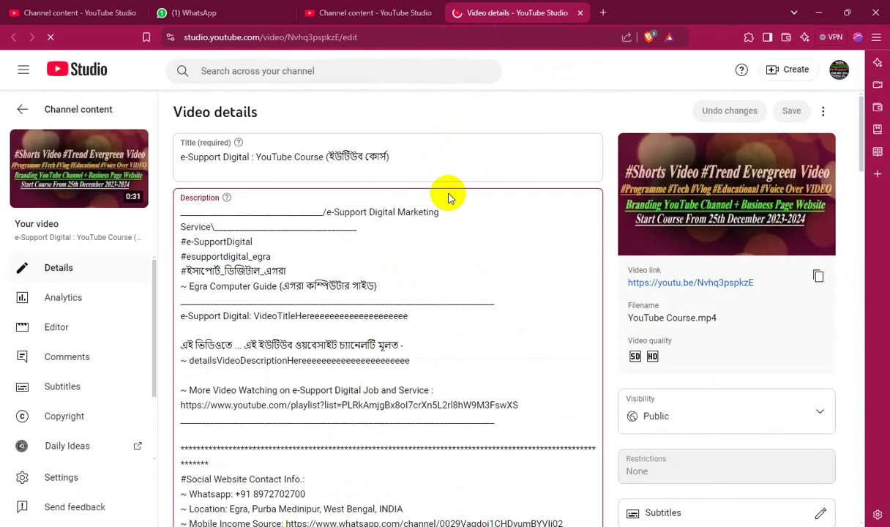
scroll(459, 259, "down", 2)
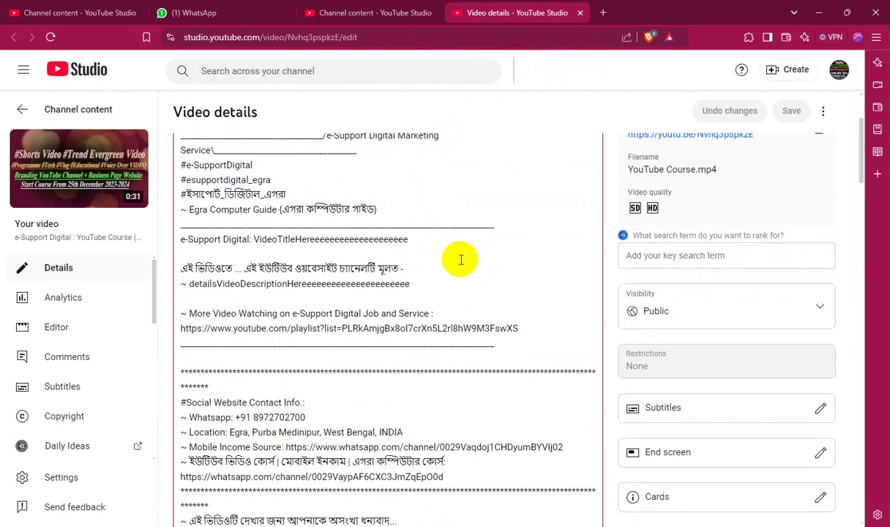
scroll(461, 260, "down", 2)
scroll(461, 260, "down", 3)
scroll(459, 261, "up", 3)
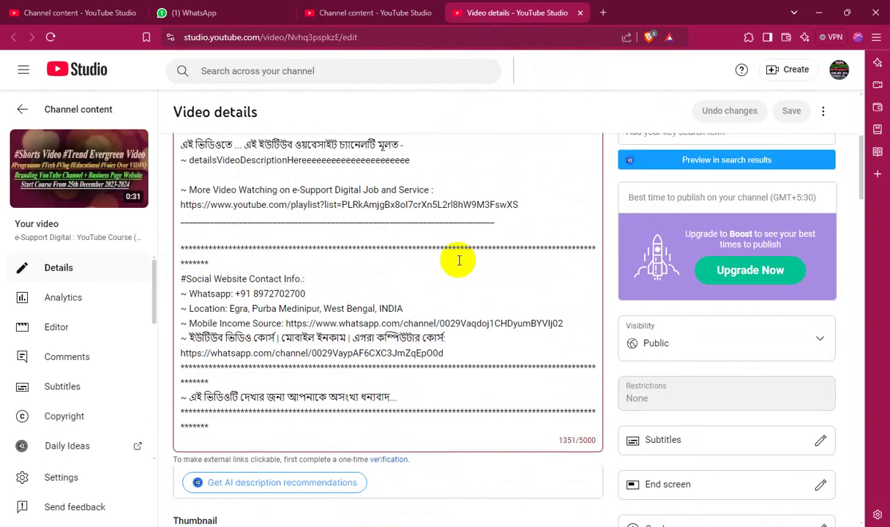
scroll(459, 260, "up", 4)
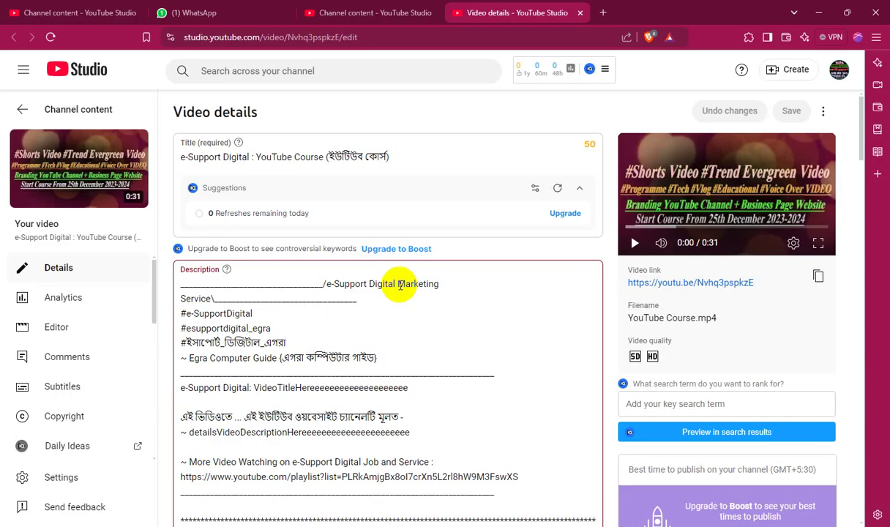
scroll(398, 282, "down", 3)
scroll(397, 285, "up", 3)
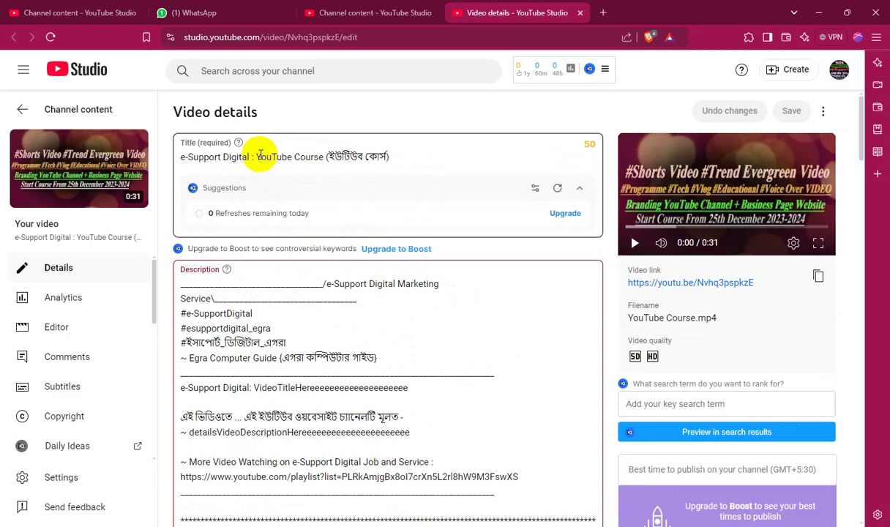
Copy 'YouTube Course (ইউটিউব কোর্স)' from the video title.
double_click(255, 158)
left_click(290, 155)
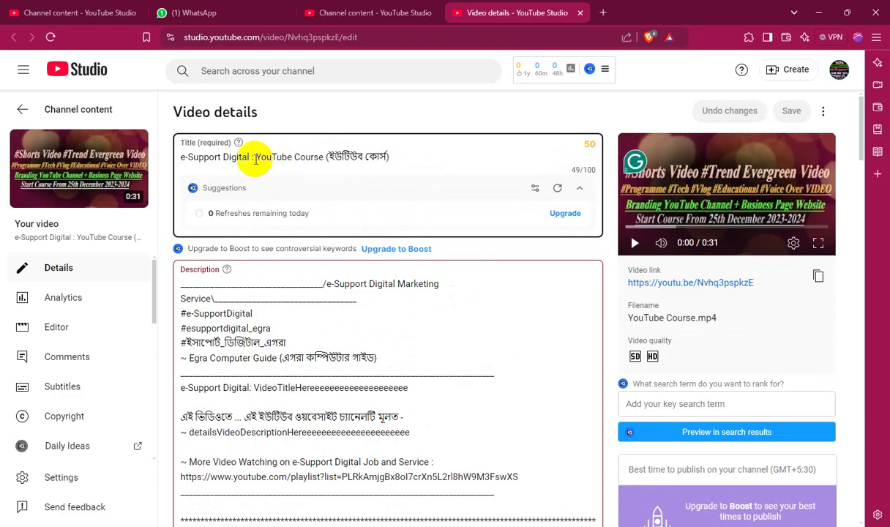
left_click_drag(257, 156, 441, 172)
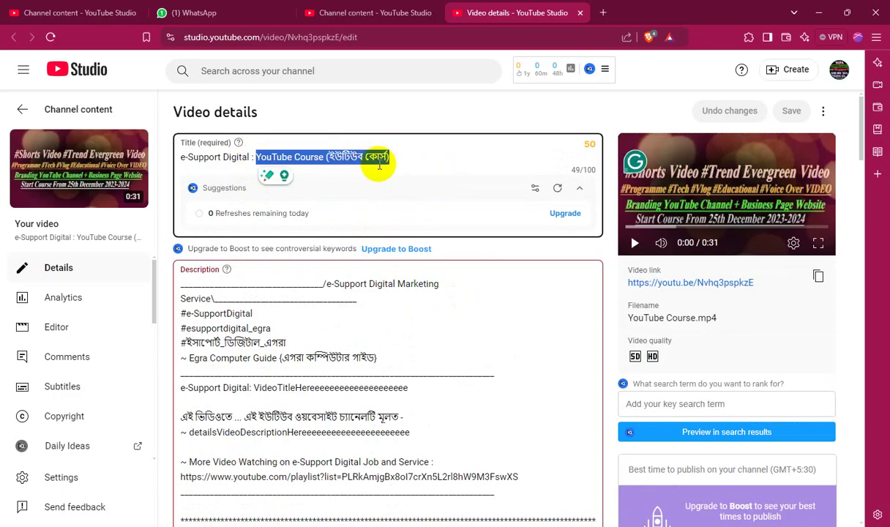
right_click(374, 161)
left_click(398, 220)
Replace VideoTitleHere and detailsVideoDescriptionHere with the title and course write-up, reaching 3391 characters.
scroll(358, 293, "down", 2)
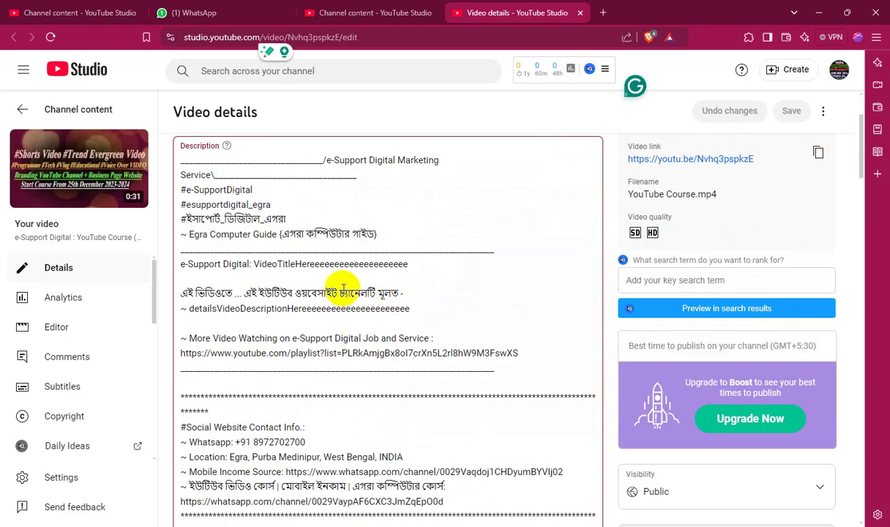
double_click(355, 264)
key("ctrl+v")
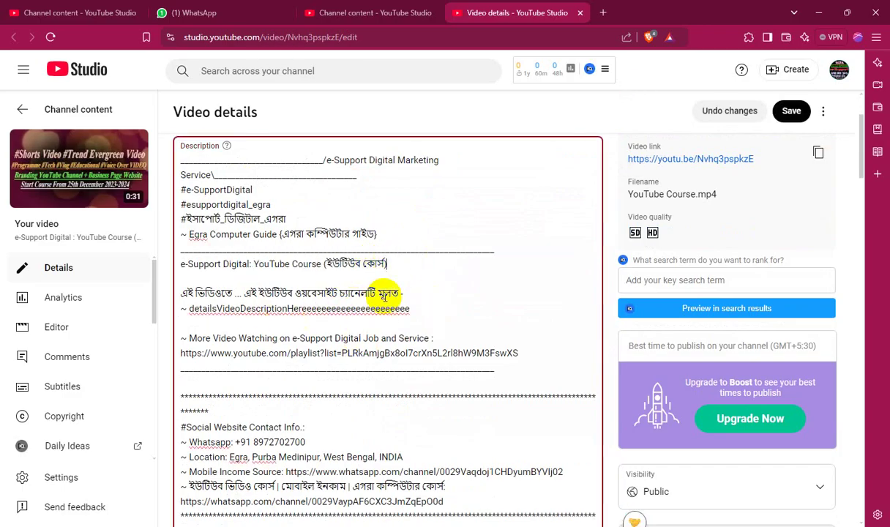
double_click(388, 308)
key("ctrl+v")
scroll(491, 288, "down", 10)
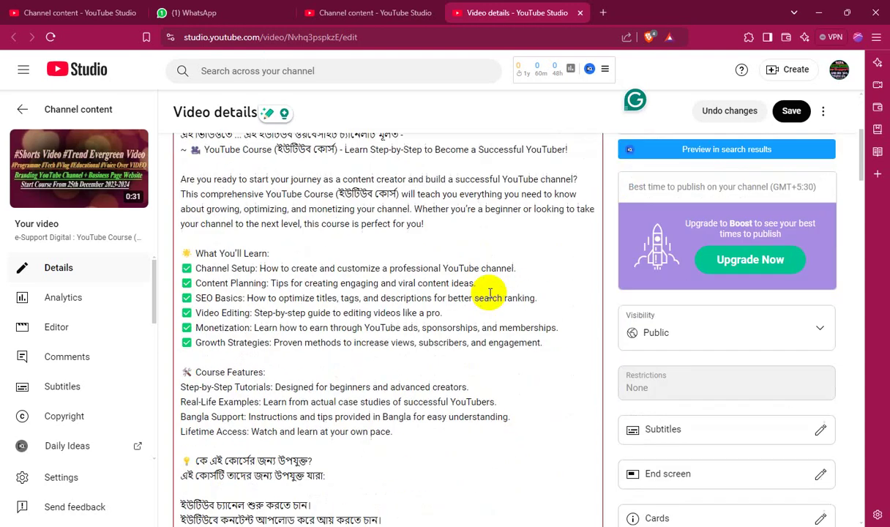
scroll(500, 298, "down", 10)
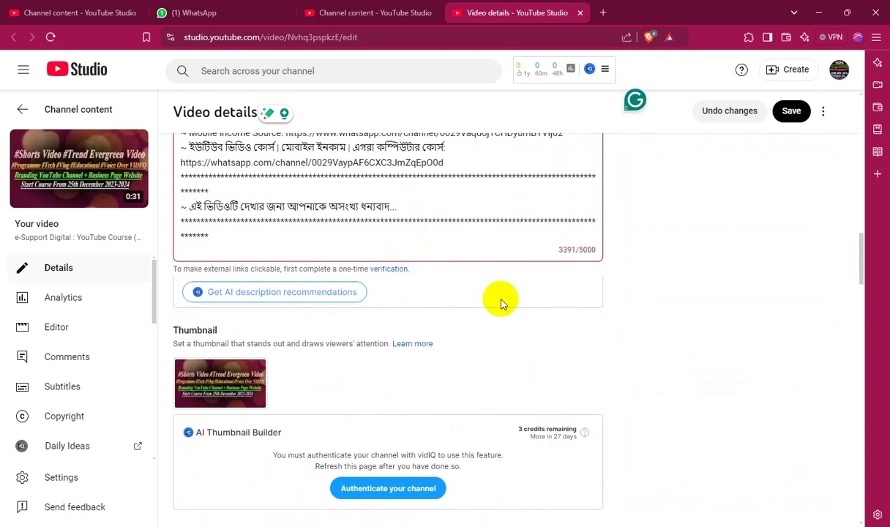
Dismiss the altered content notice and answer the altered content question.
scroll(502, 305, "down", 5)
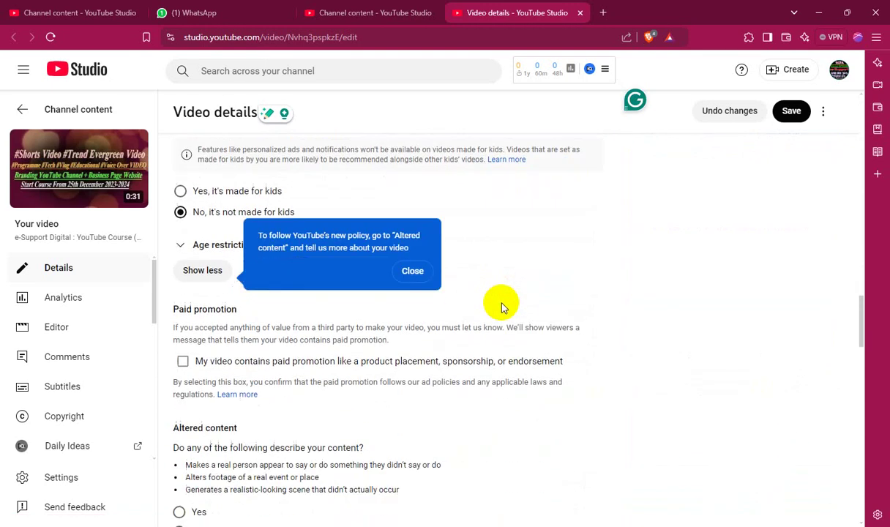
left_click(421, 248)
scroll(493, 300, "down", 2)
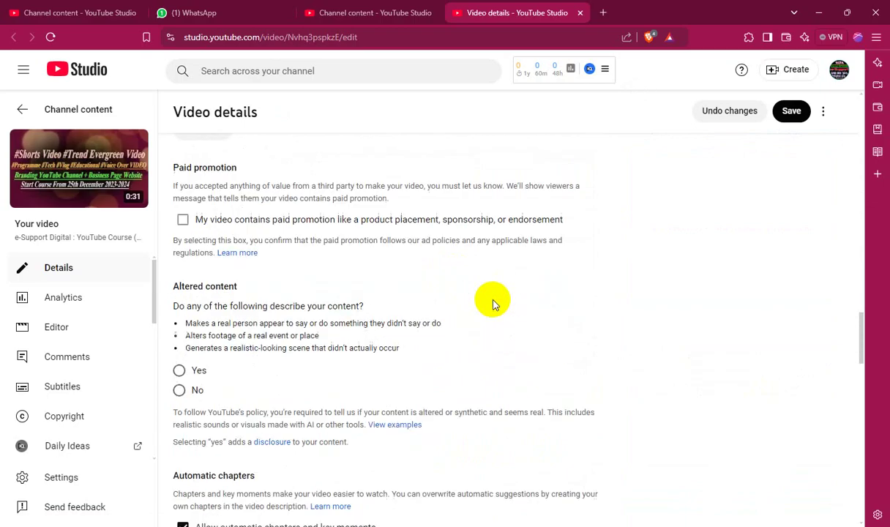
left_click(180, 369)
scroll(380, 361, "down", 6)
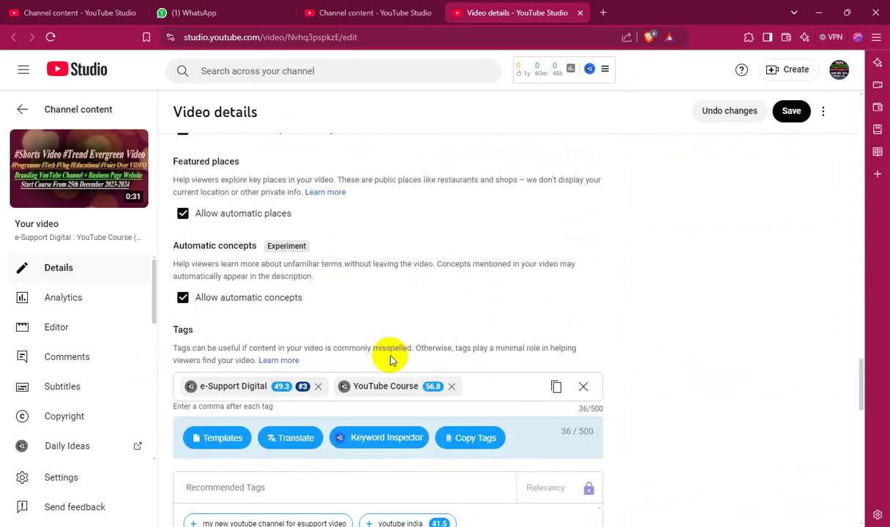
Paste the course tag list and remove the youtube crash course 2022 and youtube mastery course 2022 tags.
left_click(476, 293)
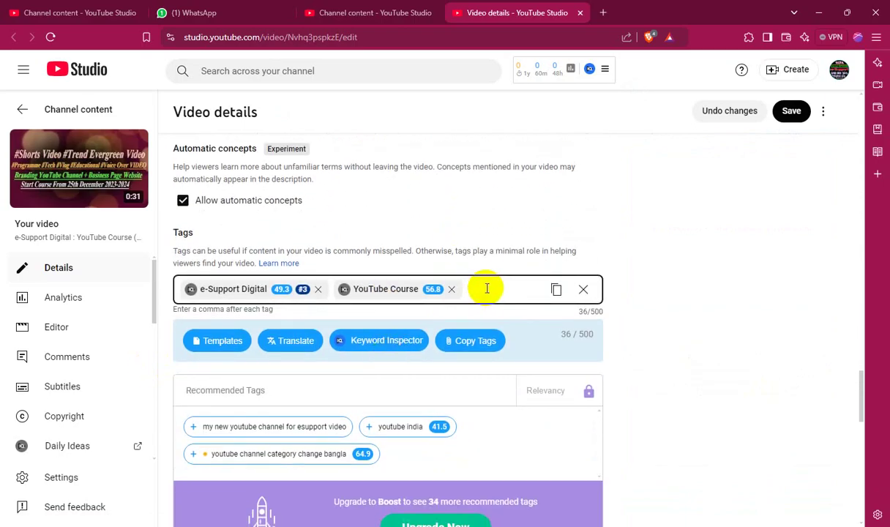
key("ctrl+v")
scroll(494, 308, "down", 2)
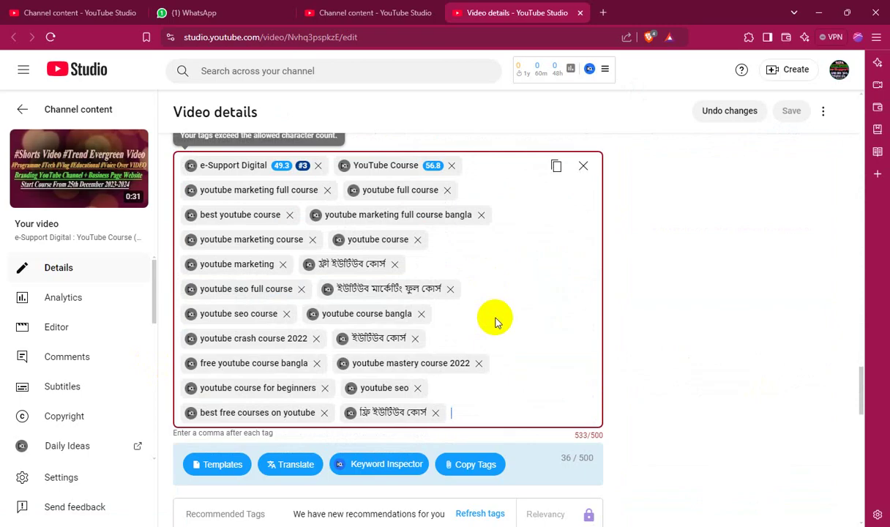
left_click(316, 341)
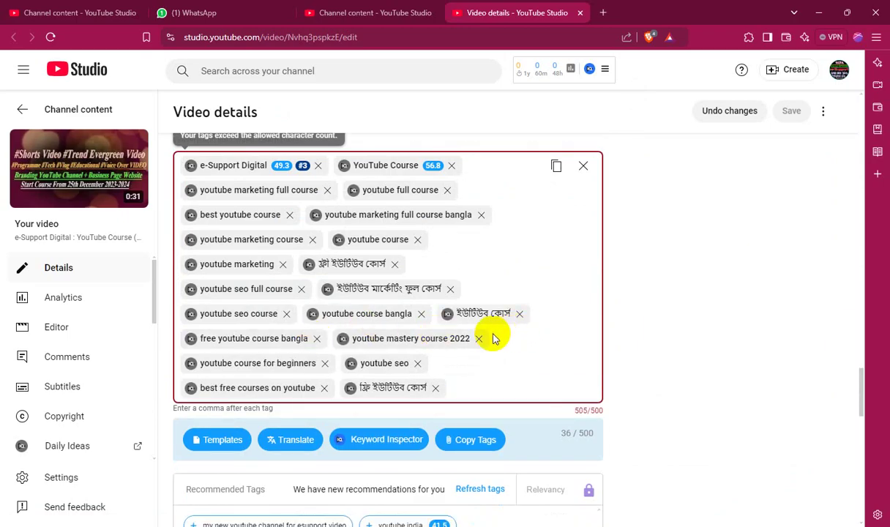
left_click(480, 340)
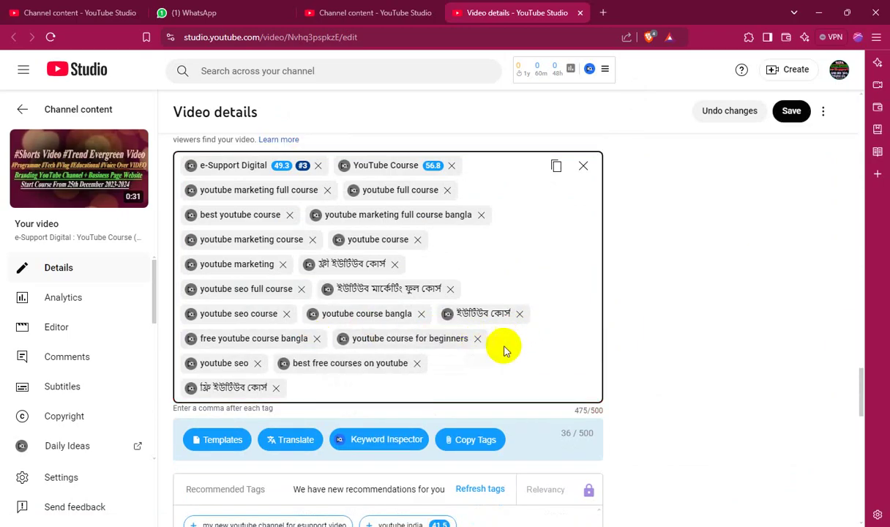
Save the video's changes with tags at 475/500 characters.
scroll(507, 348, "up", 2)
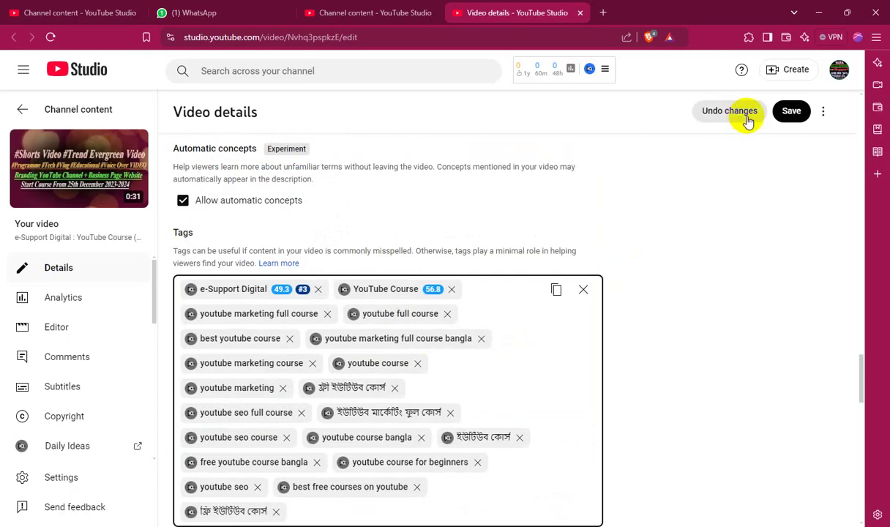
scroll(618, 387, "down", 5)
scroll(615, 390, "down", 3)
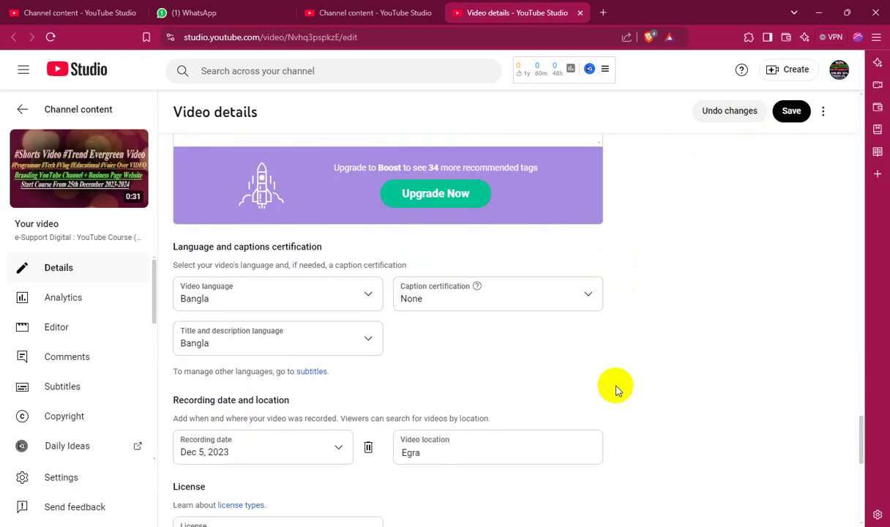
scroll(615, 390, "down", 1)
scroll(615, 391, "down", 3)
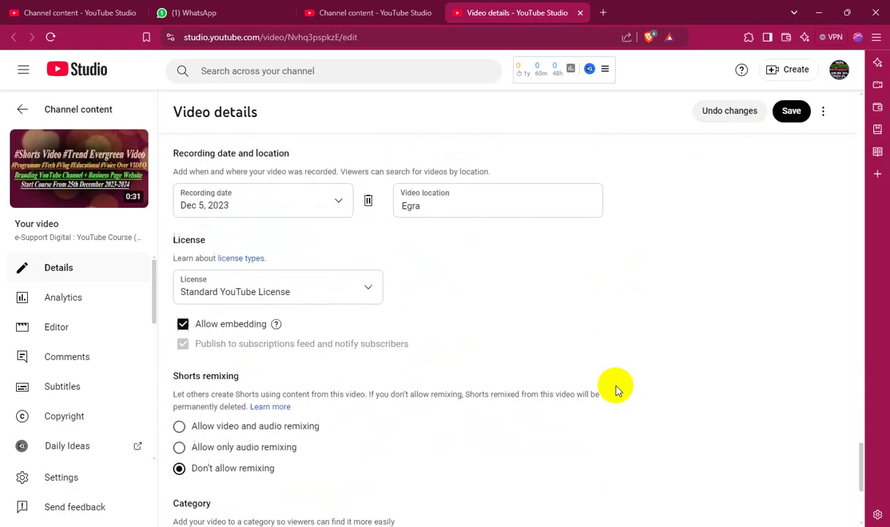
left_click(791, 113)
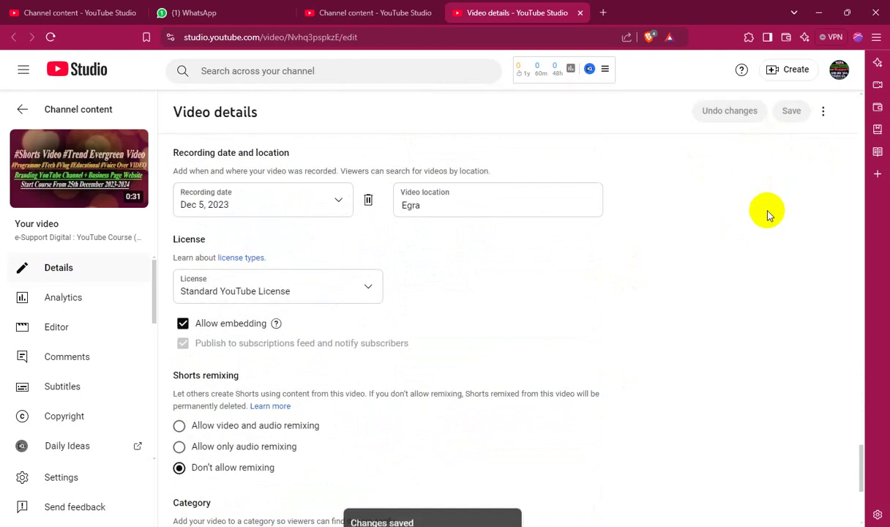
scroll(723, 247, "up", 2)
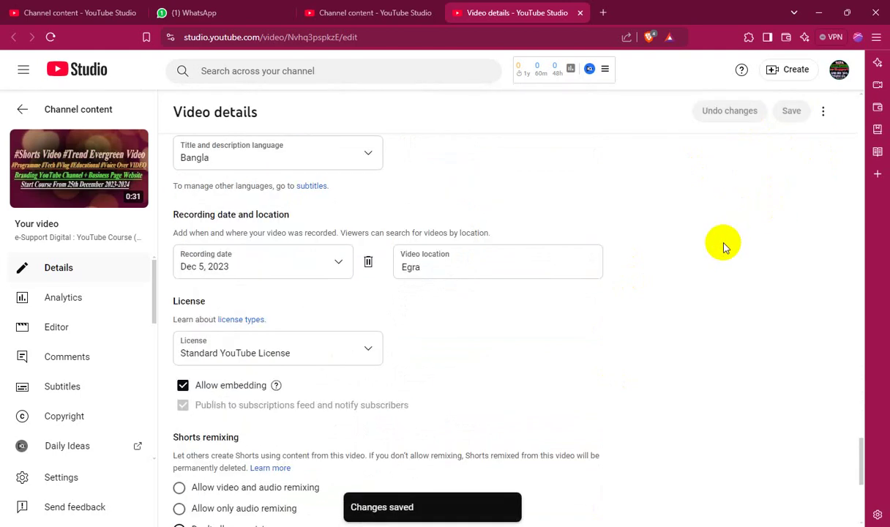
scroll(724, 248, "up", 2)
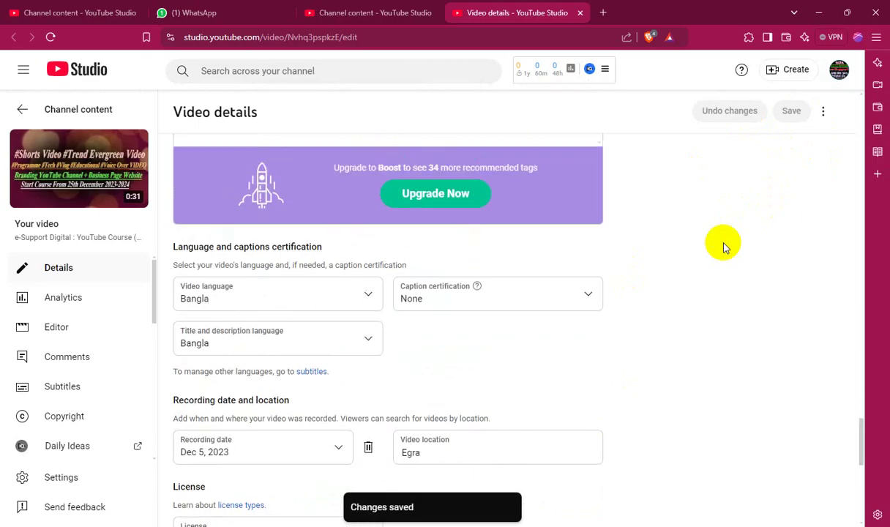